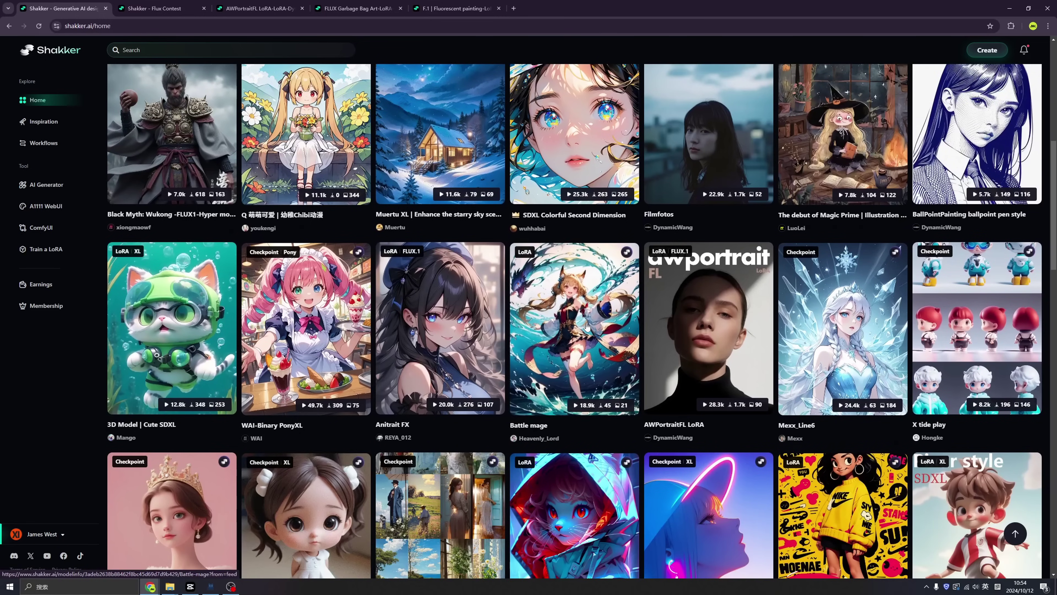
Open the Flux Contest collection from the home page and browse its model gallery
scroll(574, 333, "up", 3)
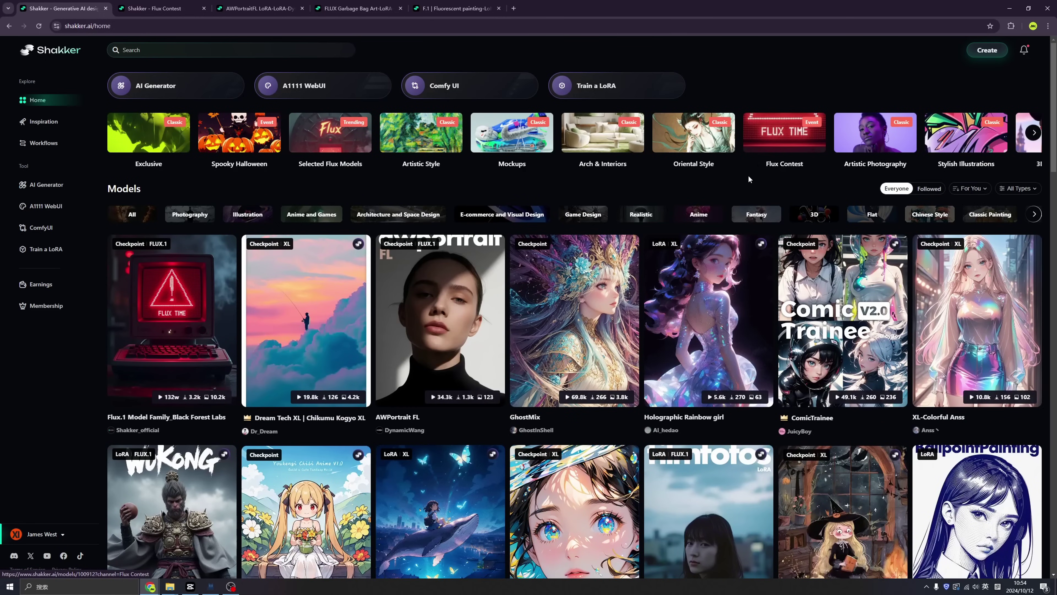
left_click(778, 137)
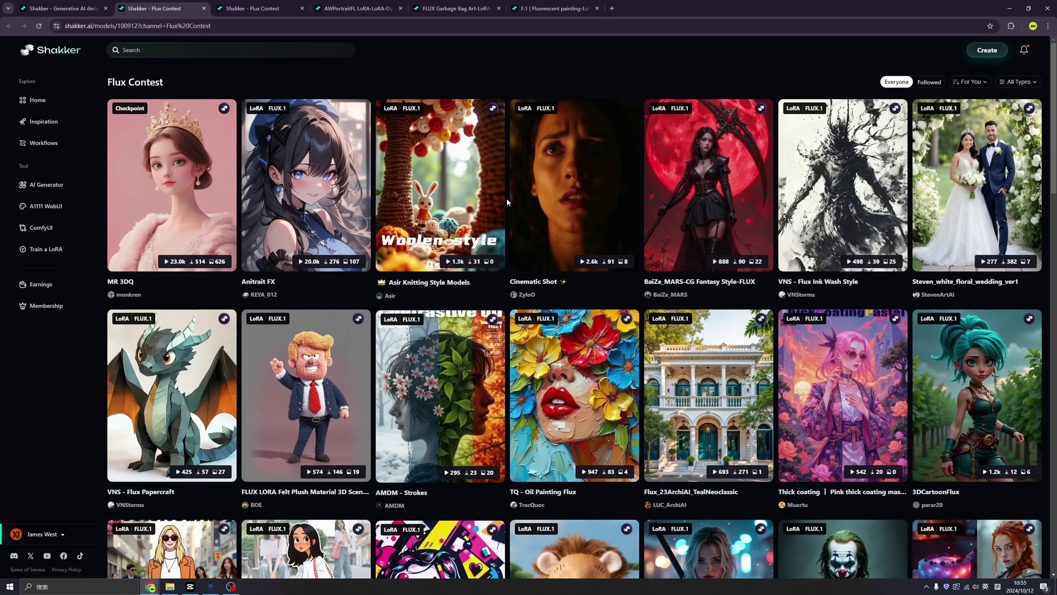
scroll(506, 198, "down", 5)
scroll(525, 221, "down", 3)
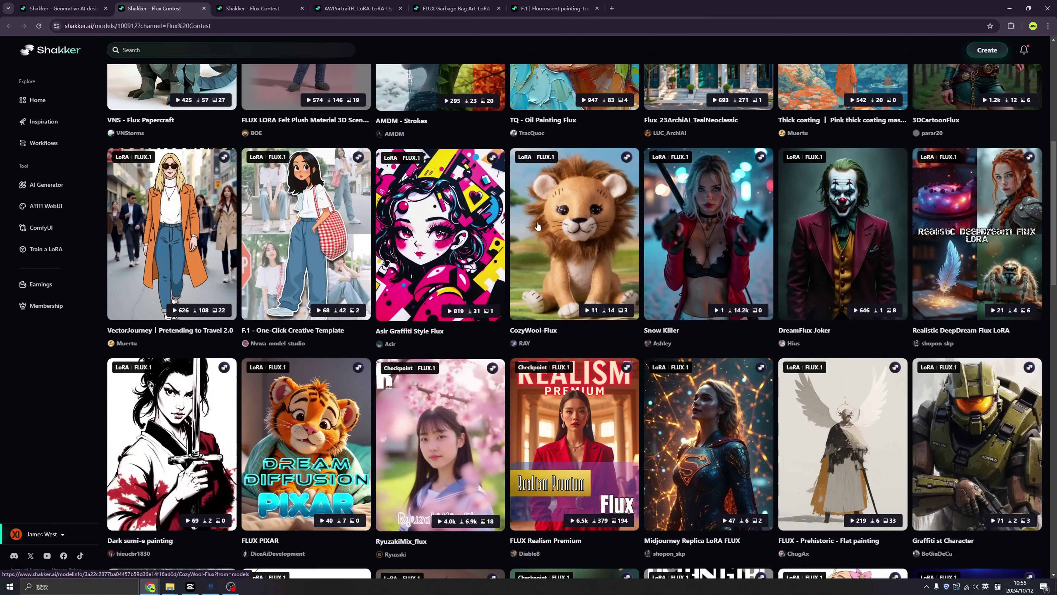
scroll(537, 214, "down", 6)
scroll(537, 214, "down", 9)
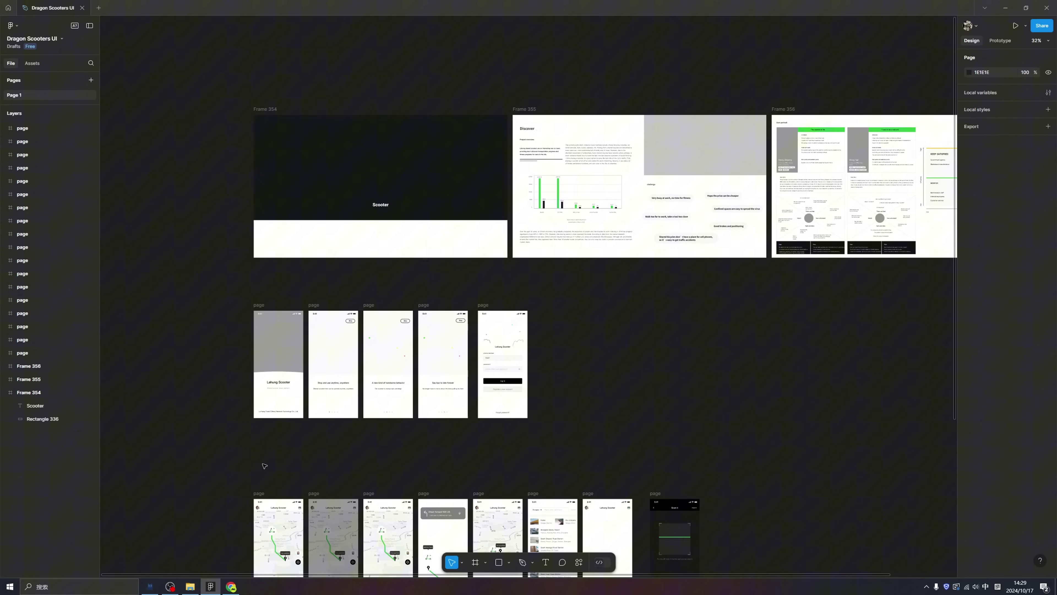
Examine the onboarding, login and cover frames of the Dragon Scooters UI file in Figma
scroll(577, 285, "right", 2)
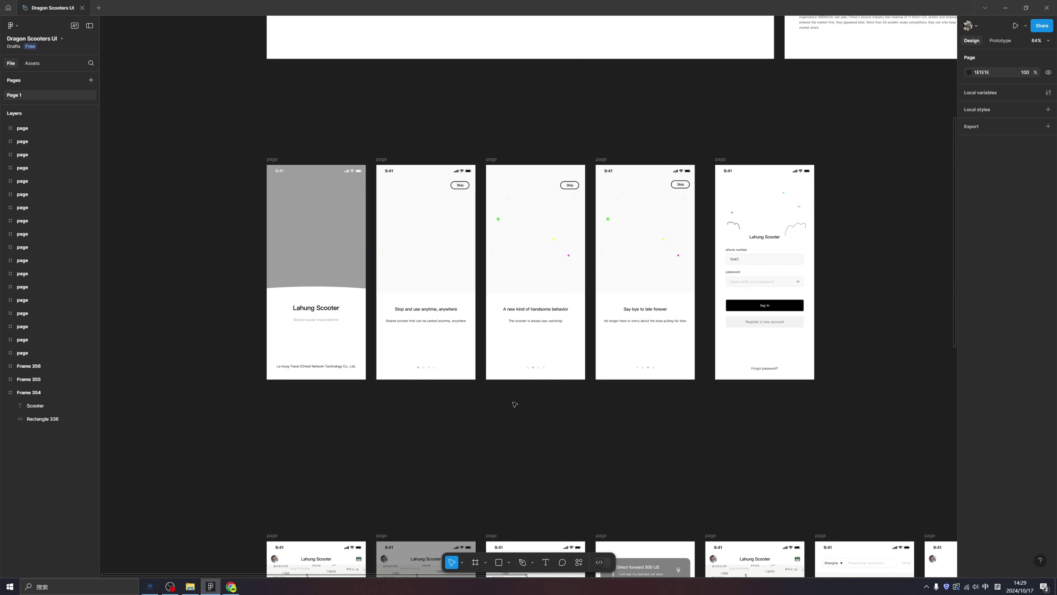
scroll(515, 405, "up", 8)
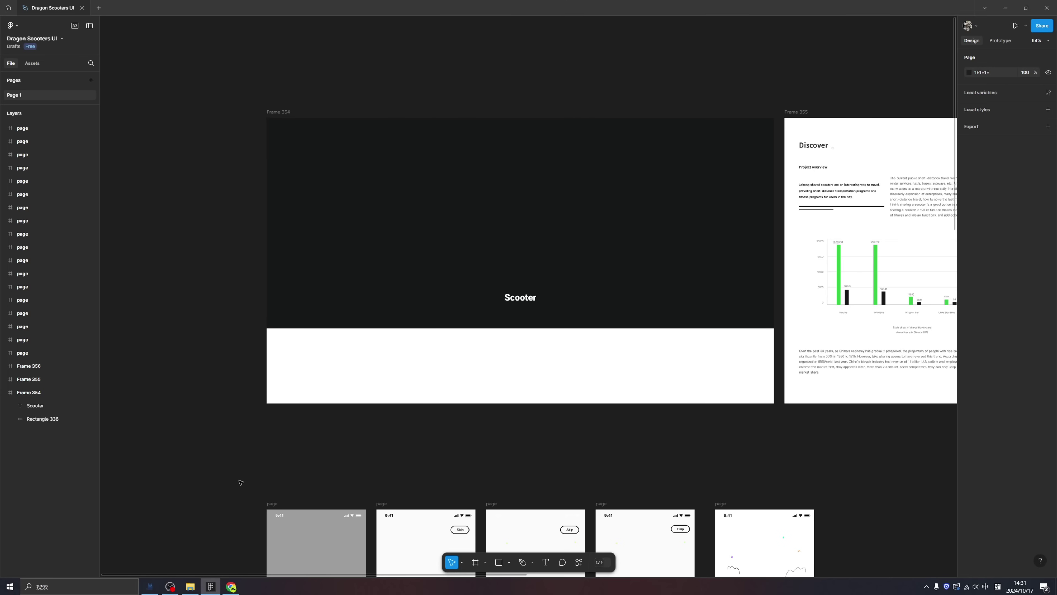
Switch to the Shakker browser window and look through the Flux Contest models for a suitable style
left_click(231, 586)
left_click(129, 96)
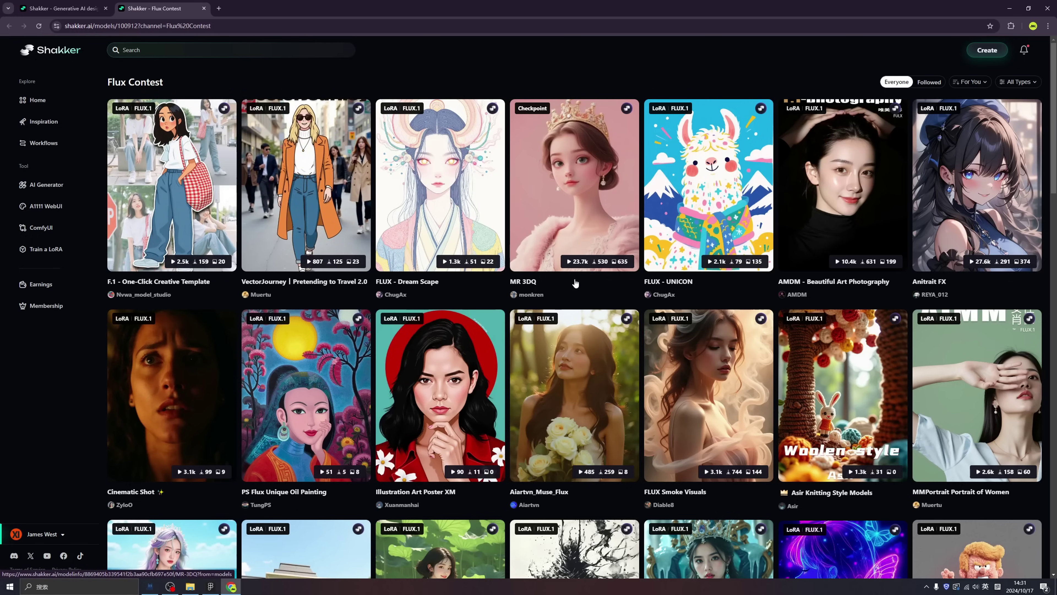
scroll(575, 282, "down", 10)
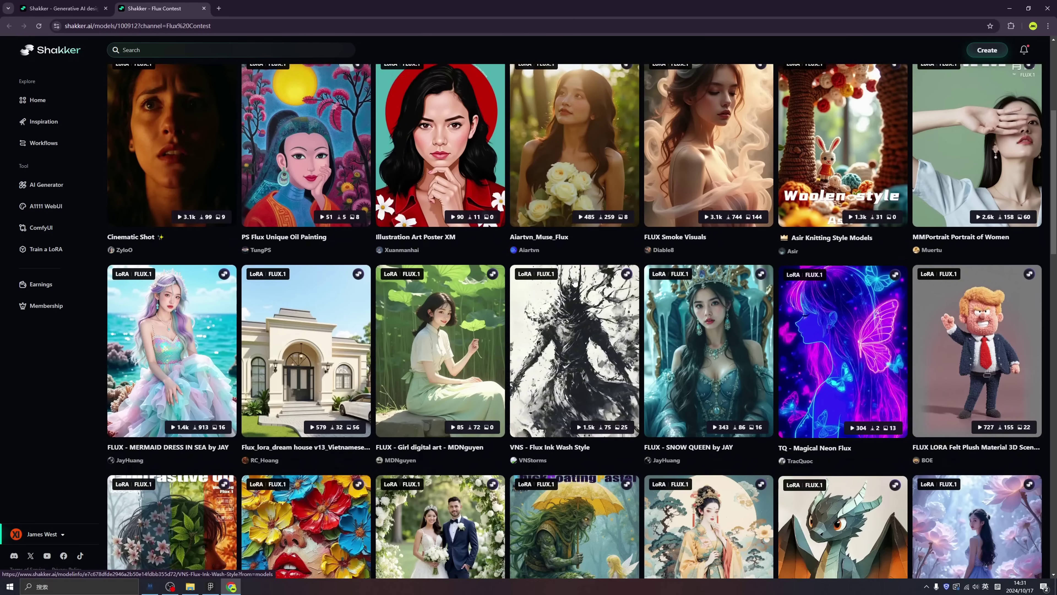
scroll(574, 279, "down", 10)
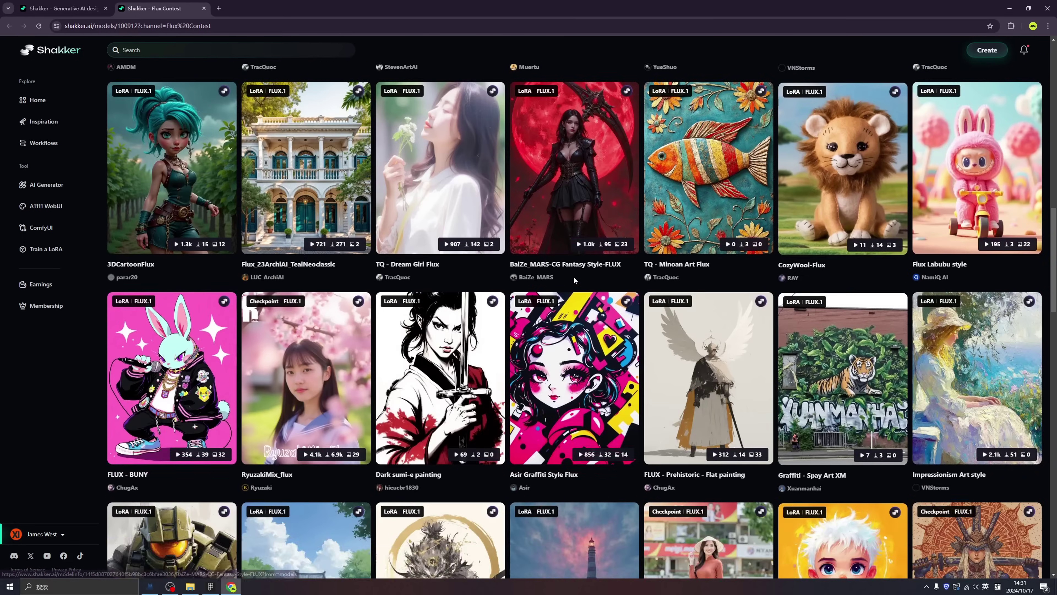
scroll(574, 281, "down", 7)
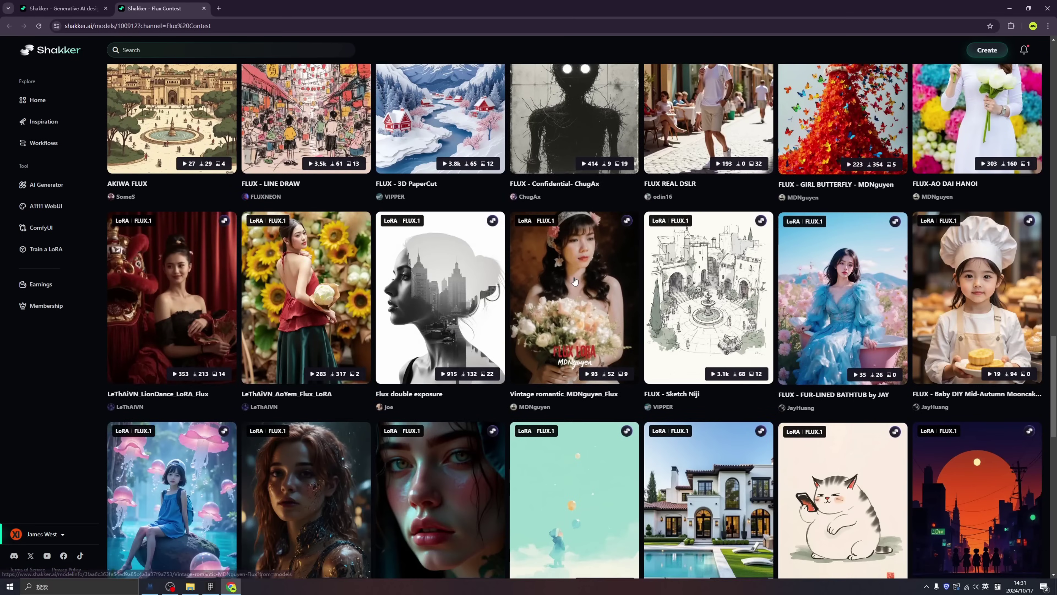
left_click(842, 295)
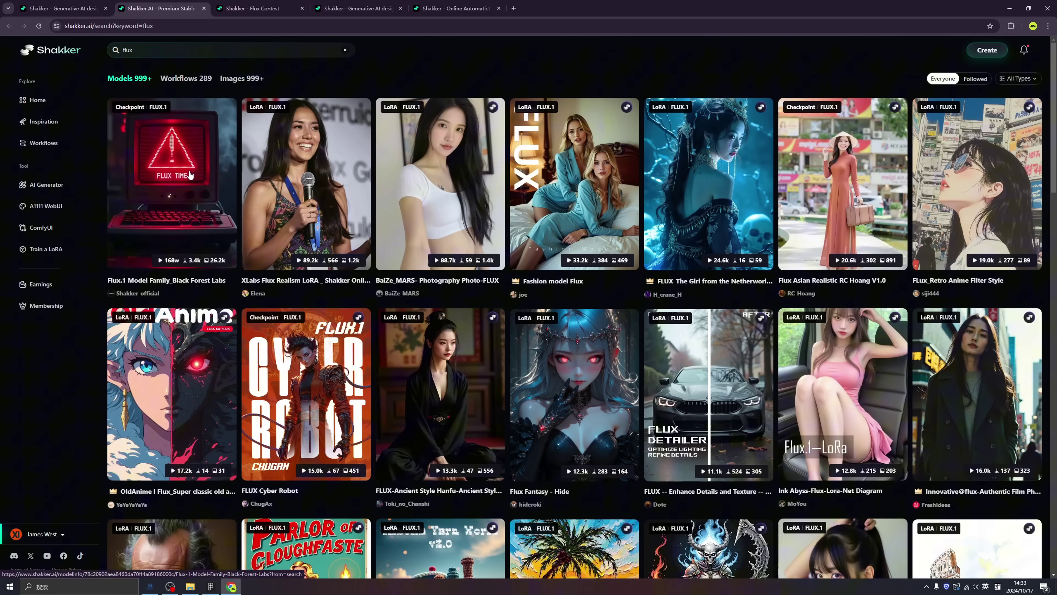
Open the Flux.1 Model Family_Black Forest Labs model page and select that model as the checkpoint in the online WebUI
left_click(204, 189)
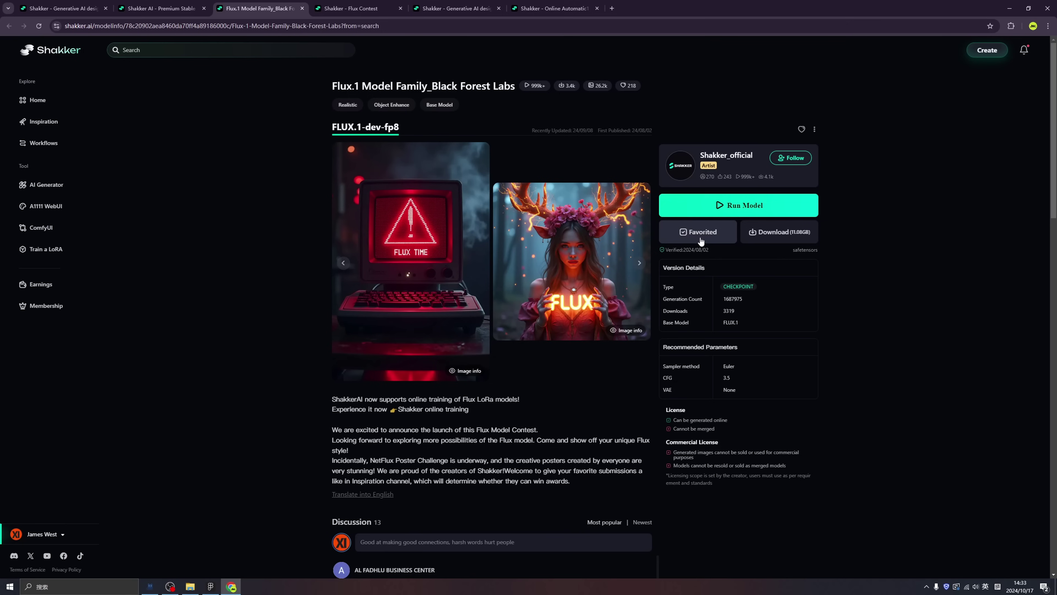
left_click(354, 9)
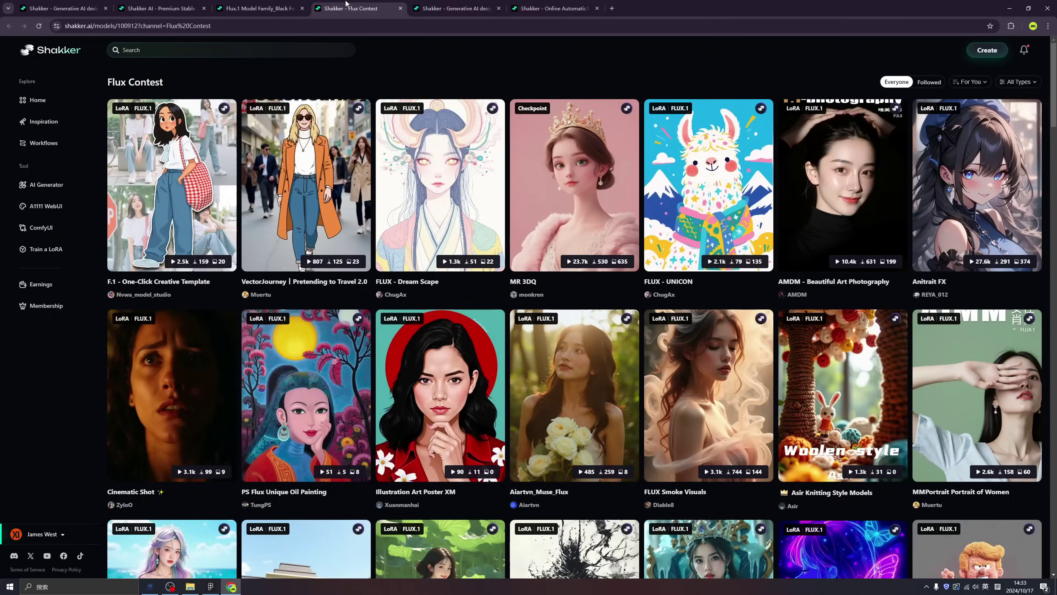
left_click(553, 8)
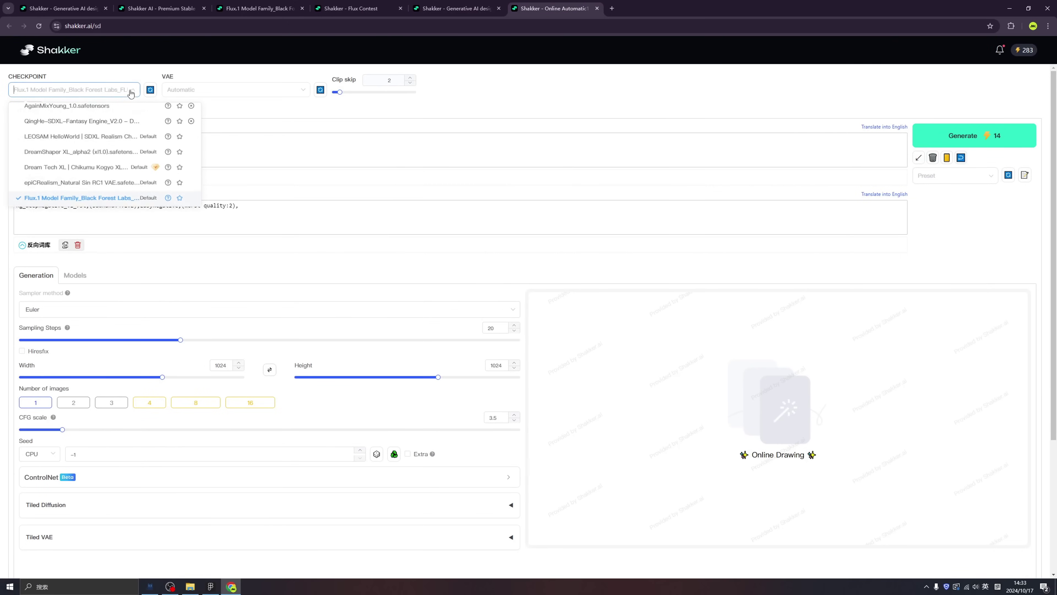
left_click(59, 201)
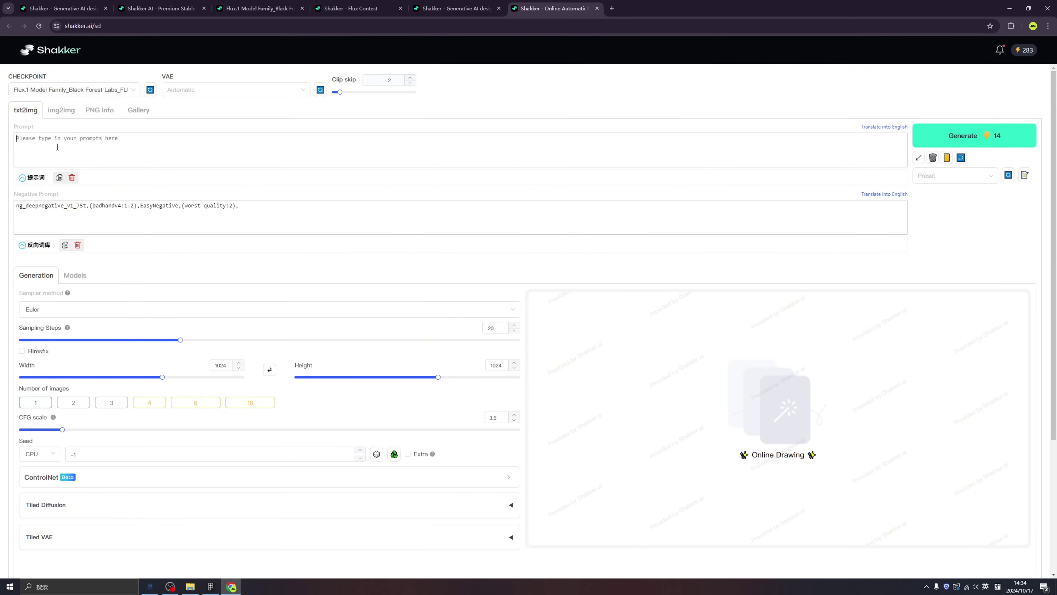
Enter the prompt "one young woman and young man riding kick scooters together in the city" and increase the image width
left_click(24, 146)
type("one young woman and young man riding kick scooters together in the city")
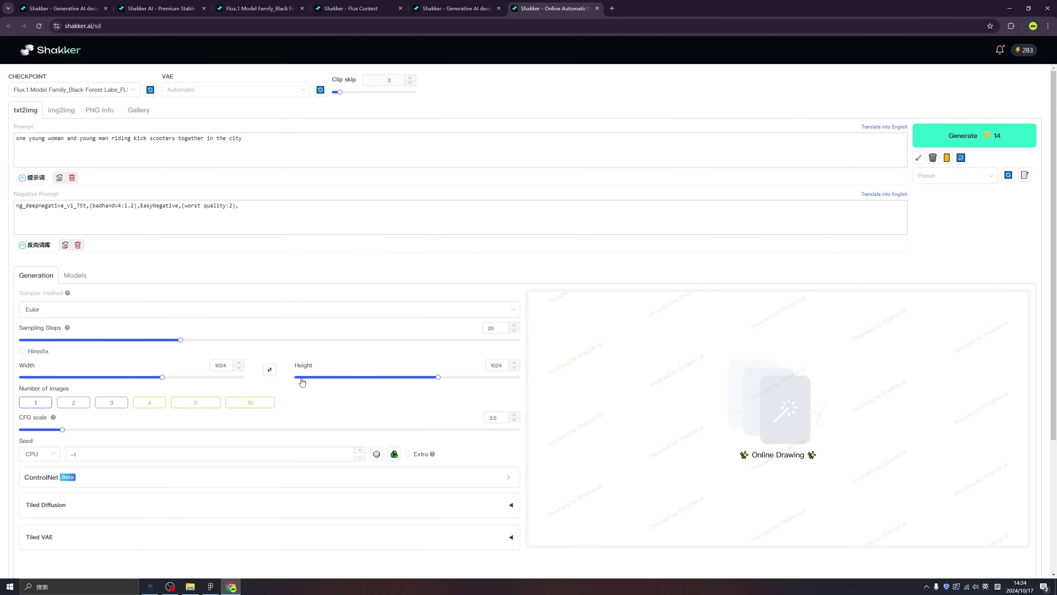
left_click(206, 377)
Choose the AMDM – Beautiful Art Photography LoRA for the generation, leaving the AWPortraitFL LoRA deselected
left_click(75, 275)
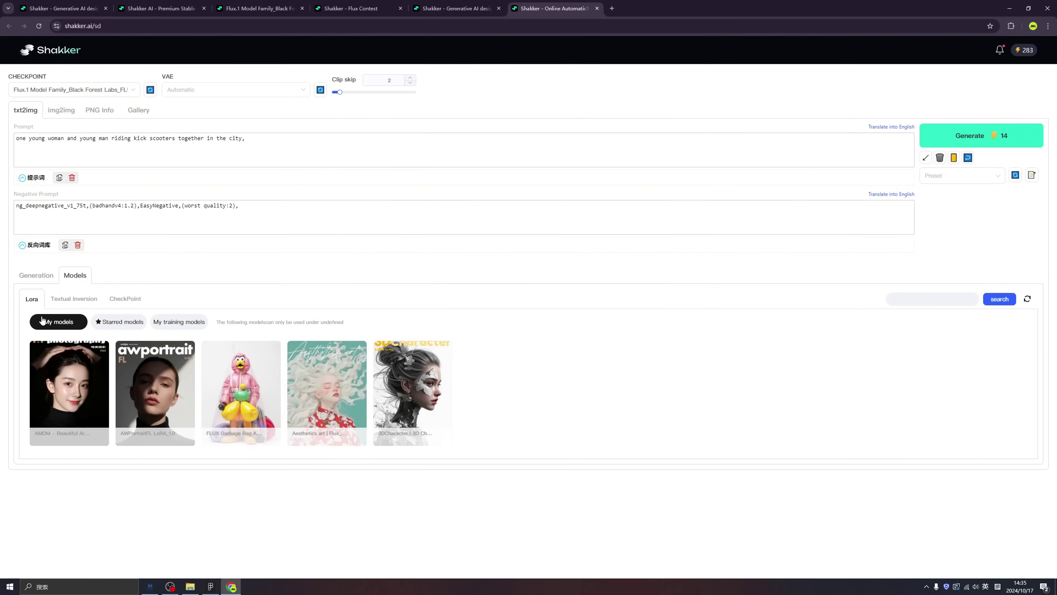
left_click(42, 275)
left_click(80, 278)
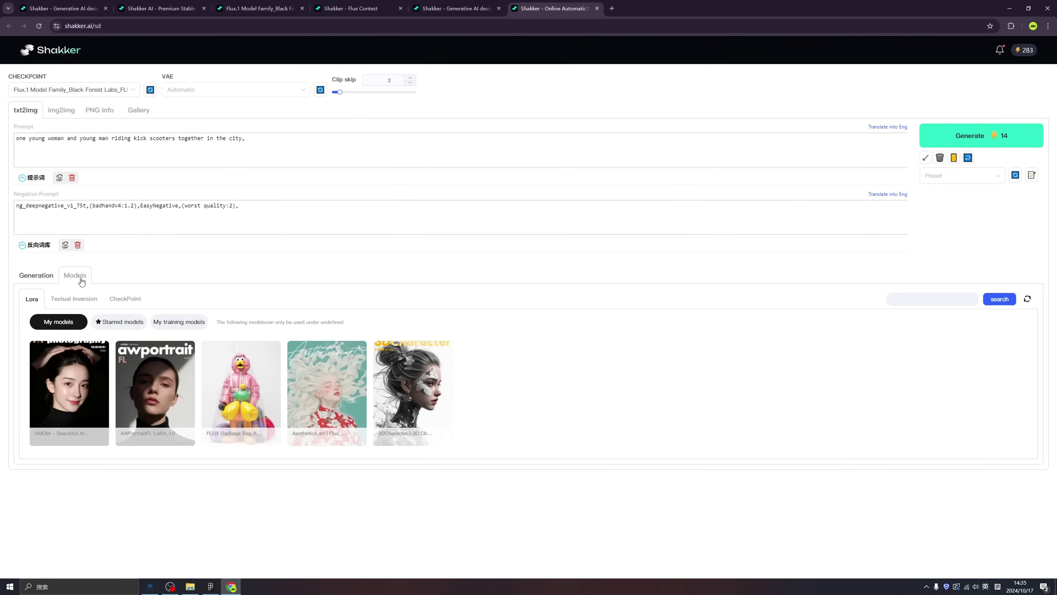
left_click(79, 381)
left_click(141, 387)
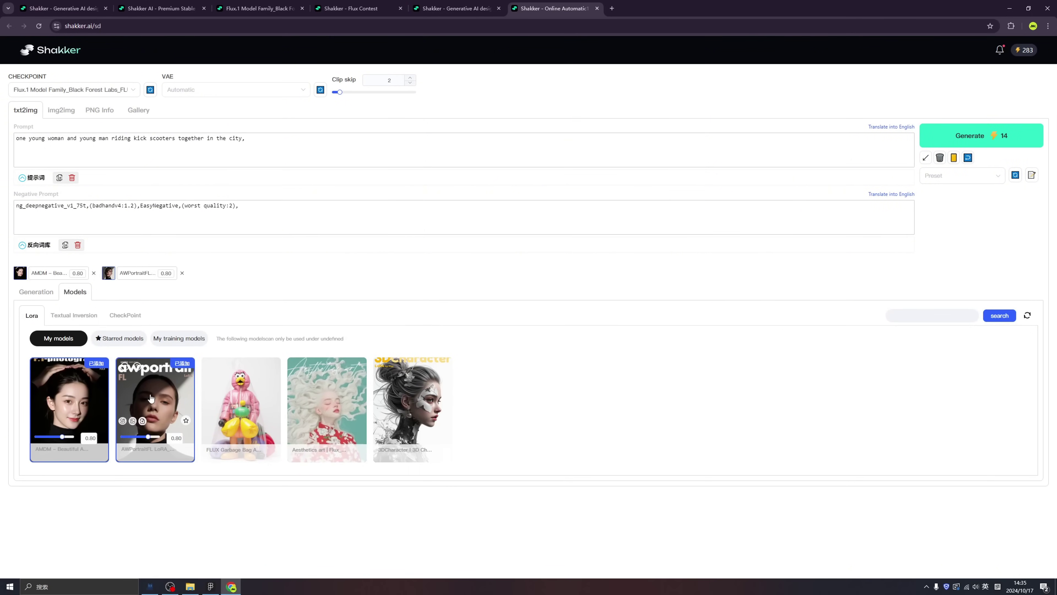
left_click(84, 393)
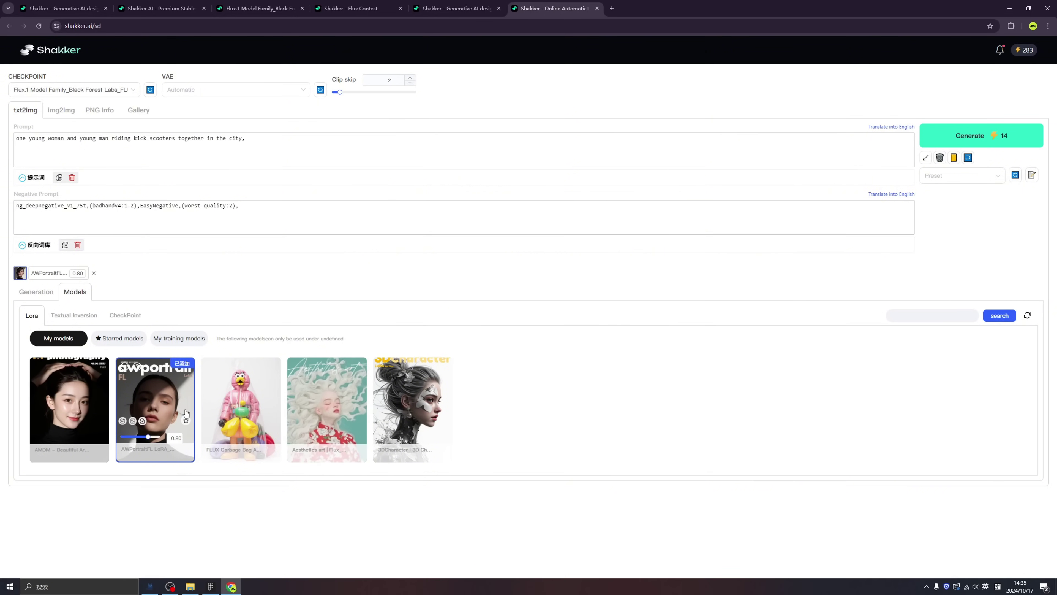
left_click(85, 397)
left_click(146, 398)
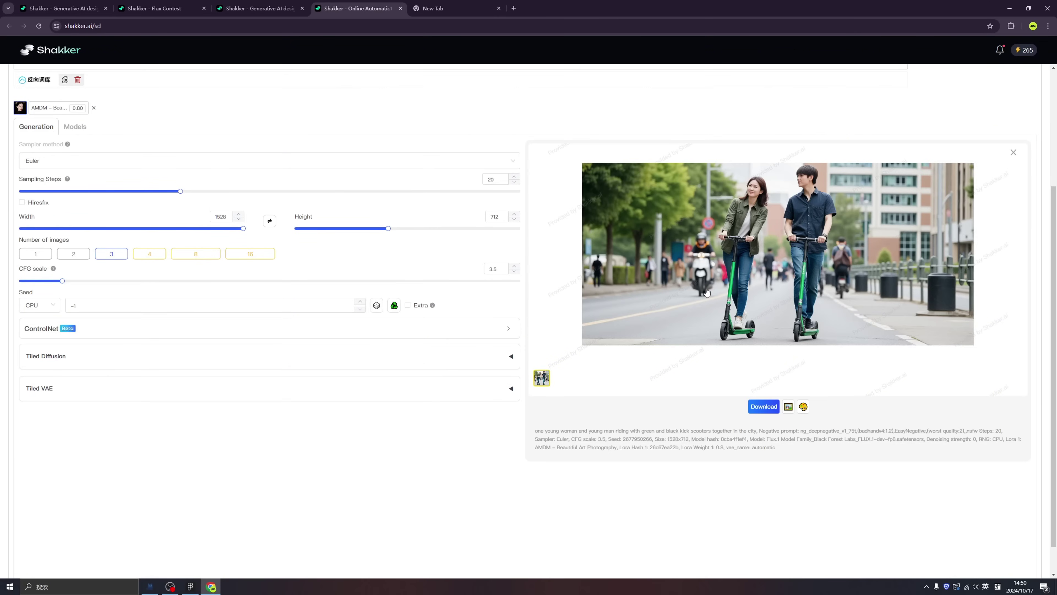
Copy the generated picture of the couple on scooters from its enlarged preview and send it to img2img
left_click(706, 293)
right_click(577, 295)
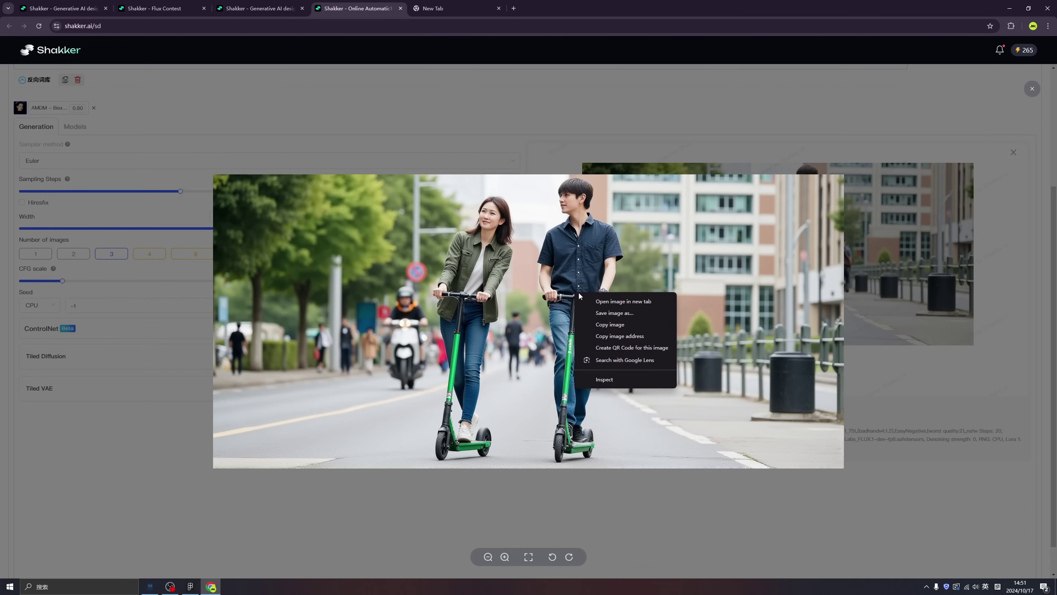
left_click(603, 324)
left_click(355, 495)
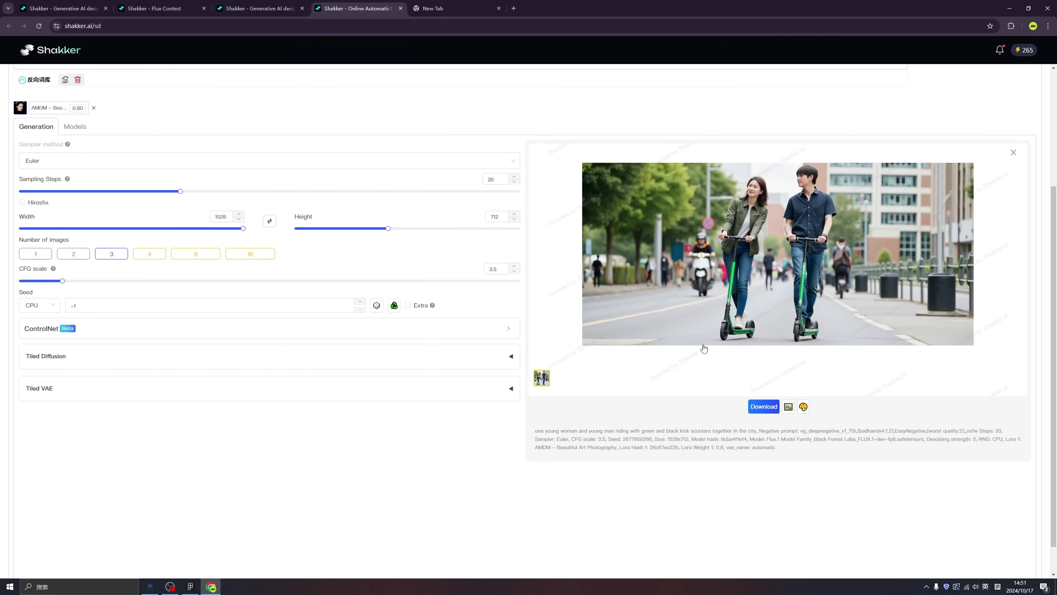
left_click(789, 408)
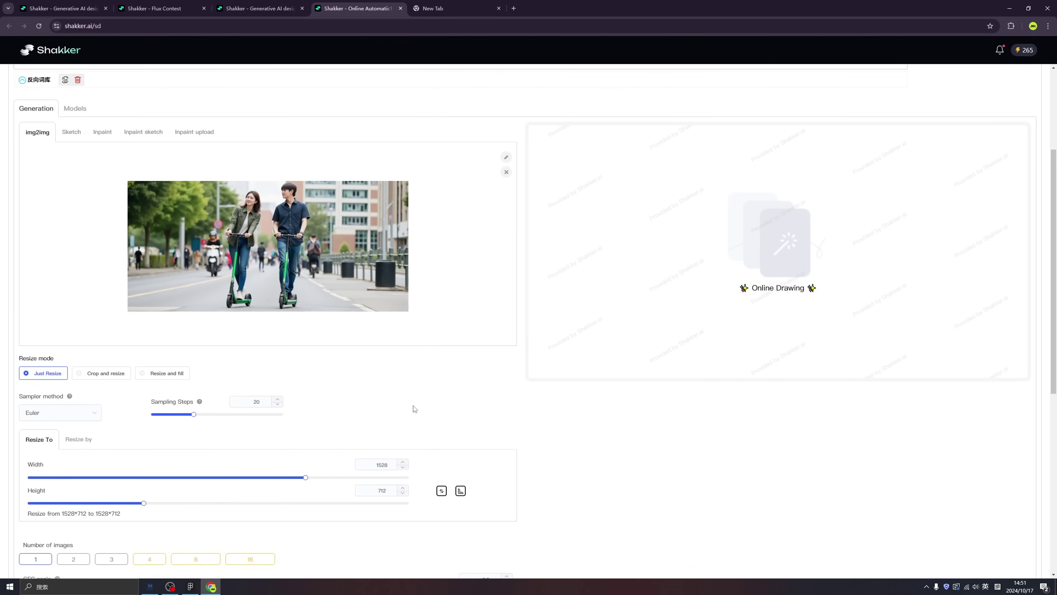
scroll(322, 421, "down", 3)
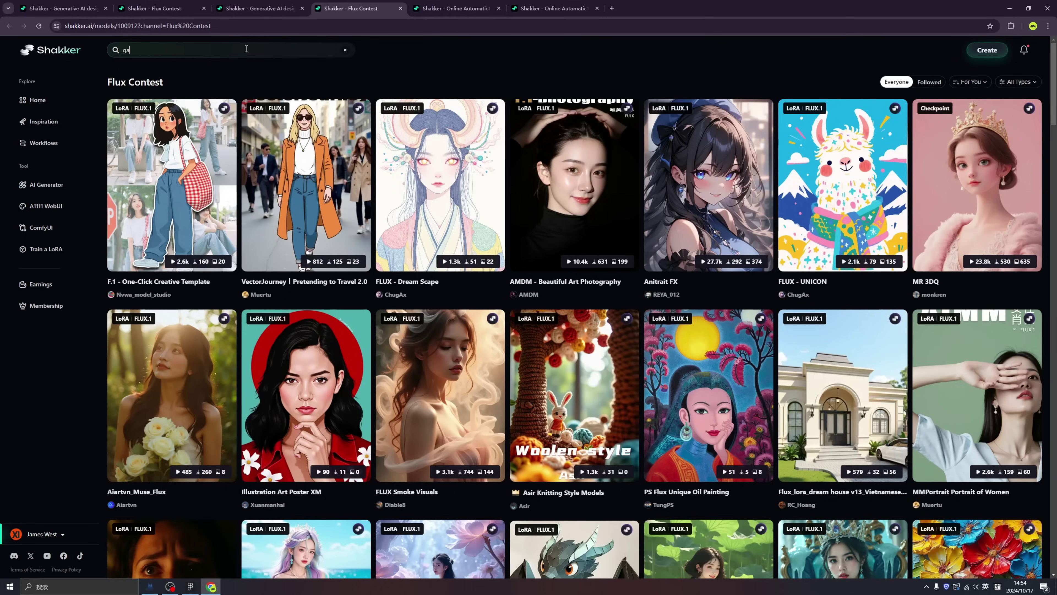
Search the Shakker models for "gar" and open the FLUX Garbage Bag Art LoRA
key("Return")
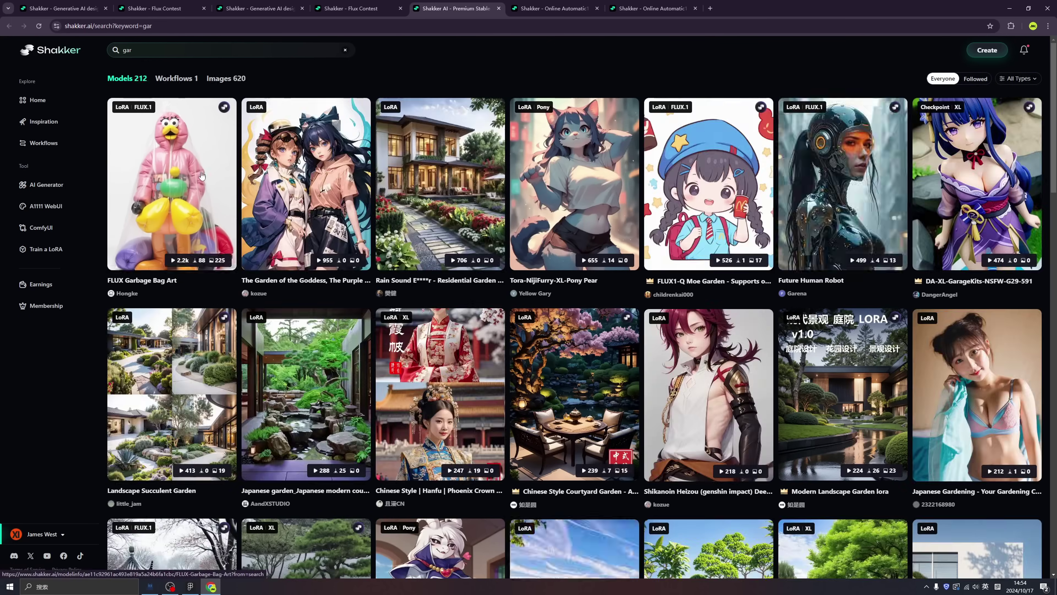
left_click(201, 169)
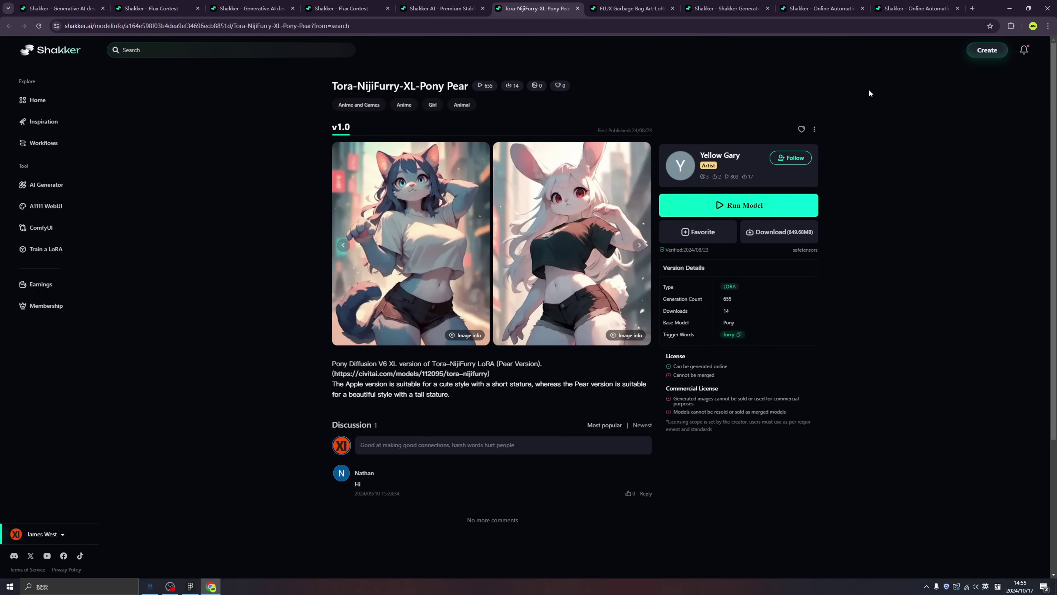
Go to the AI generator with the Trash Bag Art LoRA and set its base model to Flux.1 Model Family_Black Forest Labs
left_click(901, 4)
left_click(798, 4)
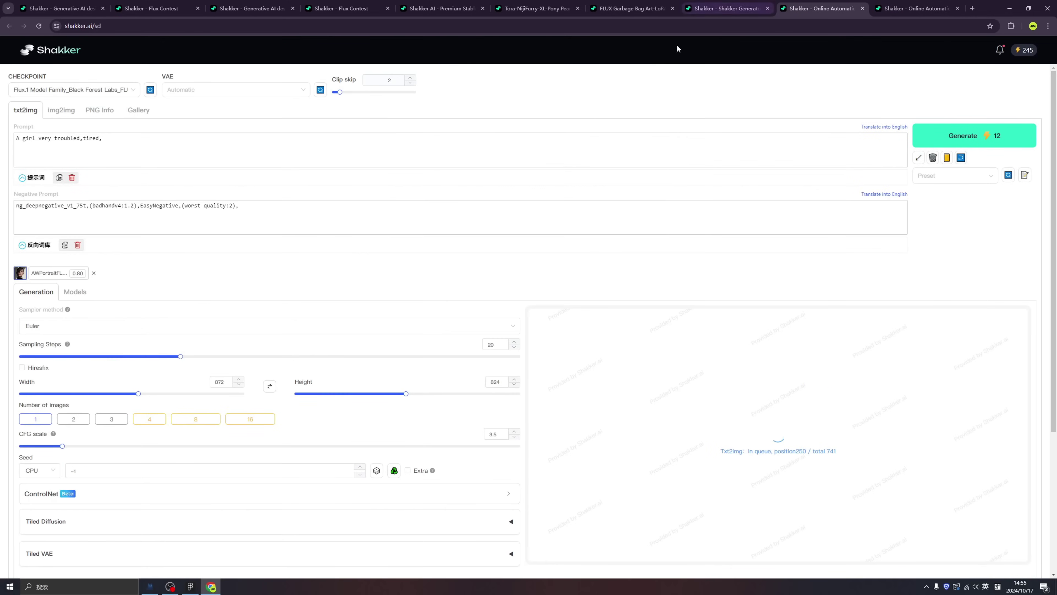
left_click(727, 9)
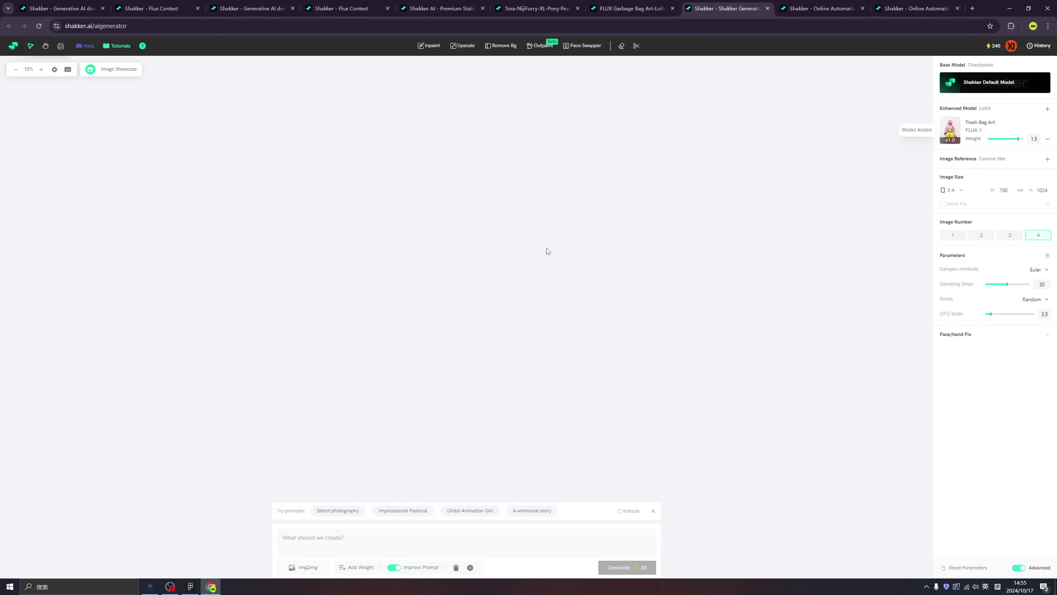
left_click(977, 86)
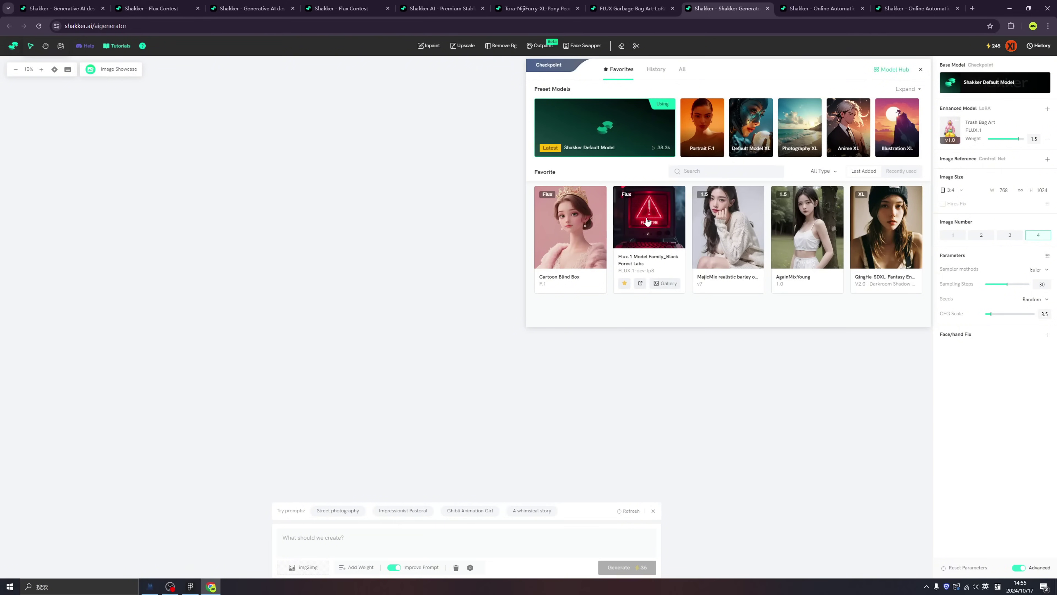
left_click(648, 221)
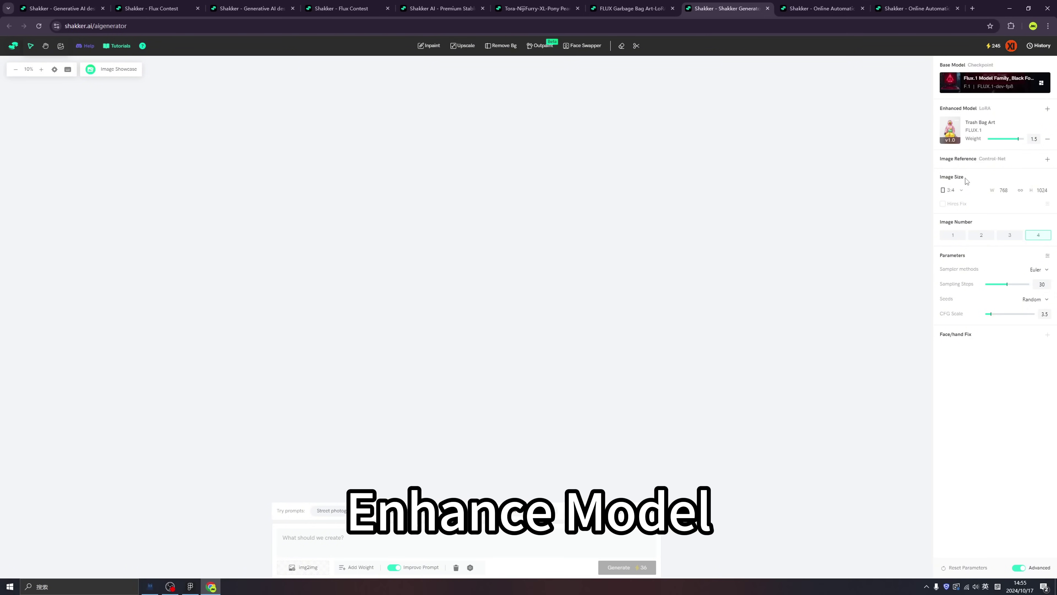
Set the image number to 3 and enter the prompt "A cute duck riding with kick scooter in city"
left_click(961, 192)
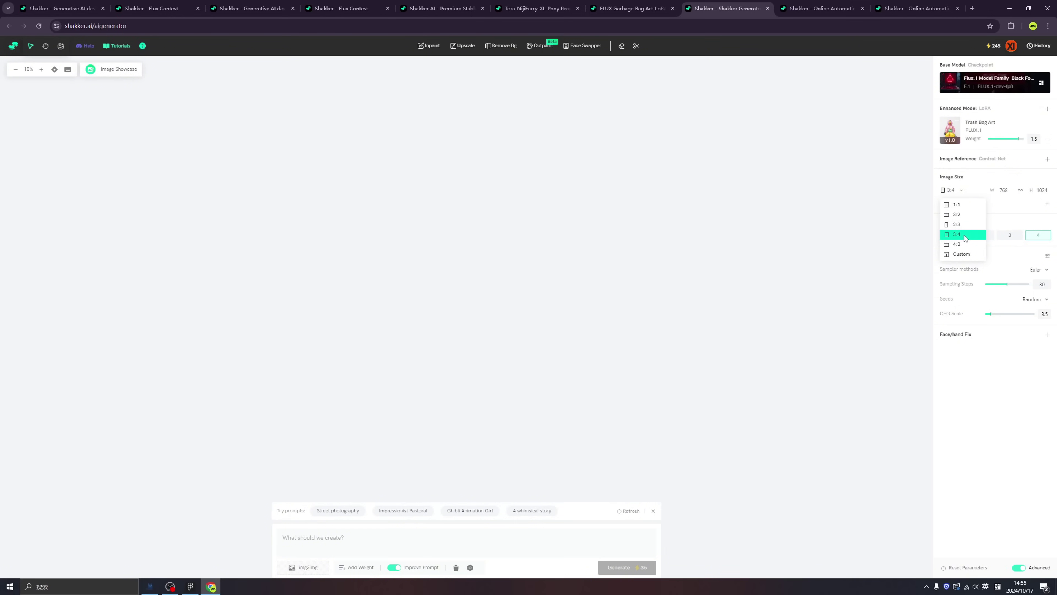
left_click(1007, 215)
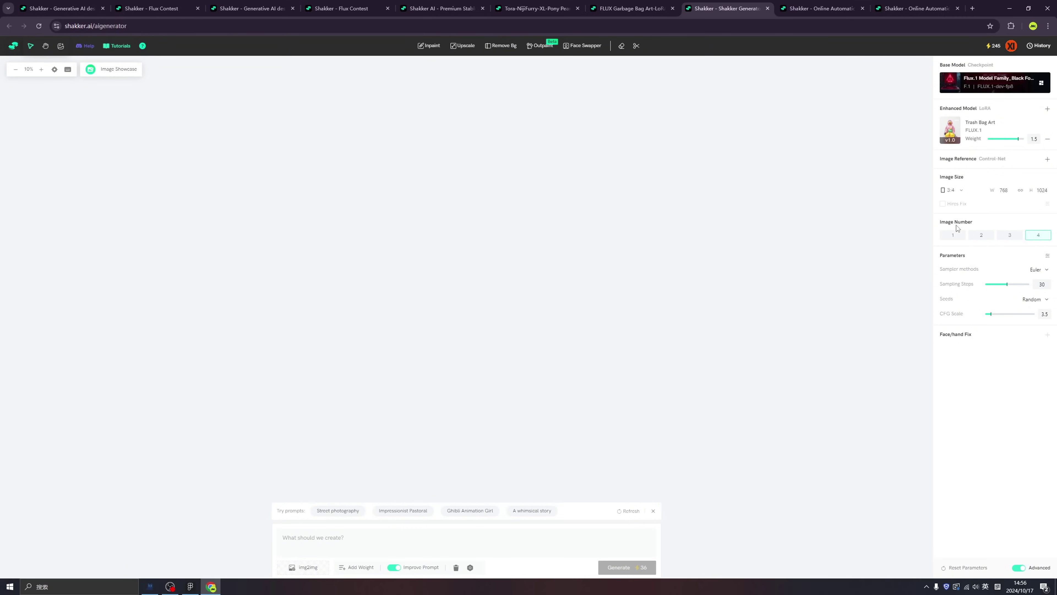
left_click(1006, 237)
left_click(409, 544)
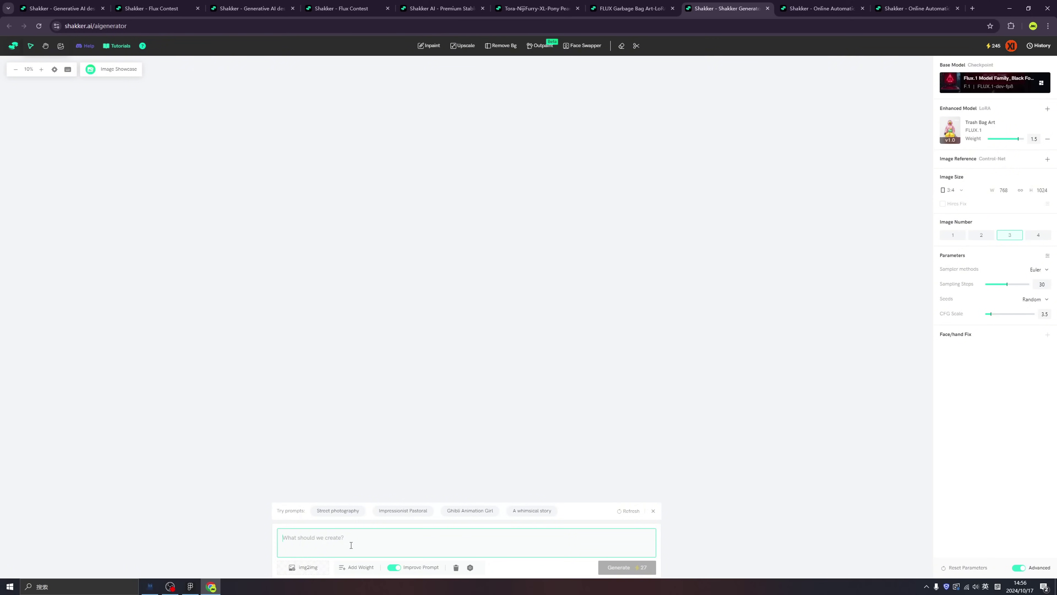
type("A cute duck riding with kick scooter in city")
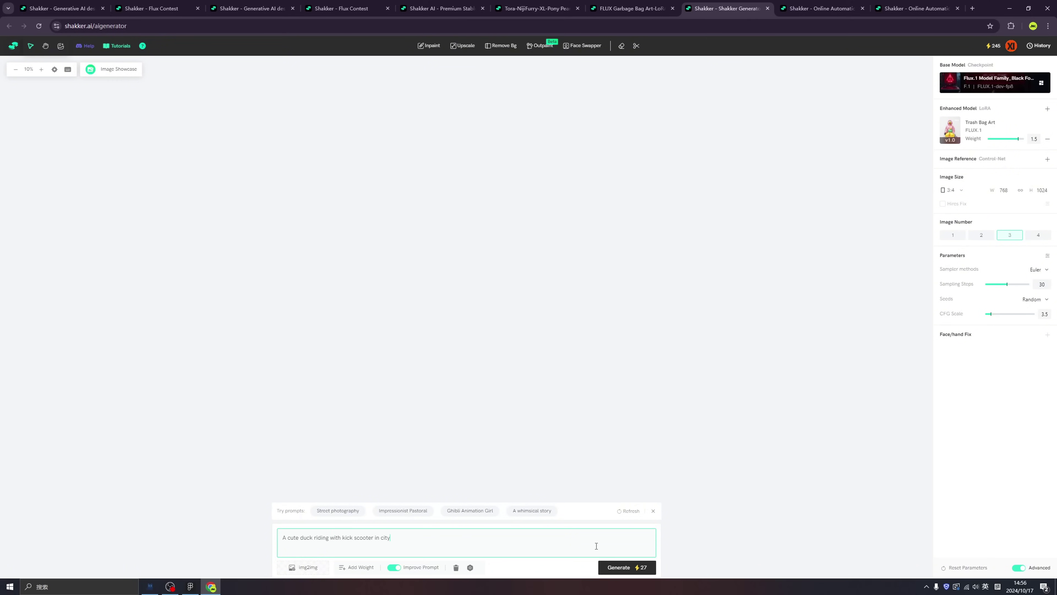
Generate the duck images and move the one with the helmet and green headphones apart from the others
left_click(620, 571)
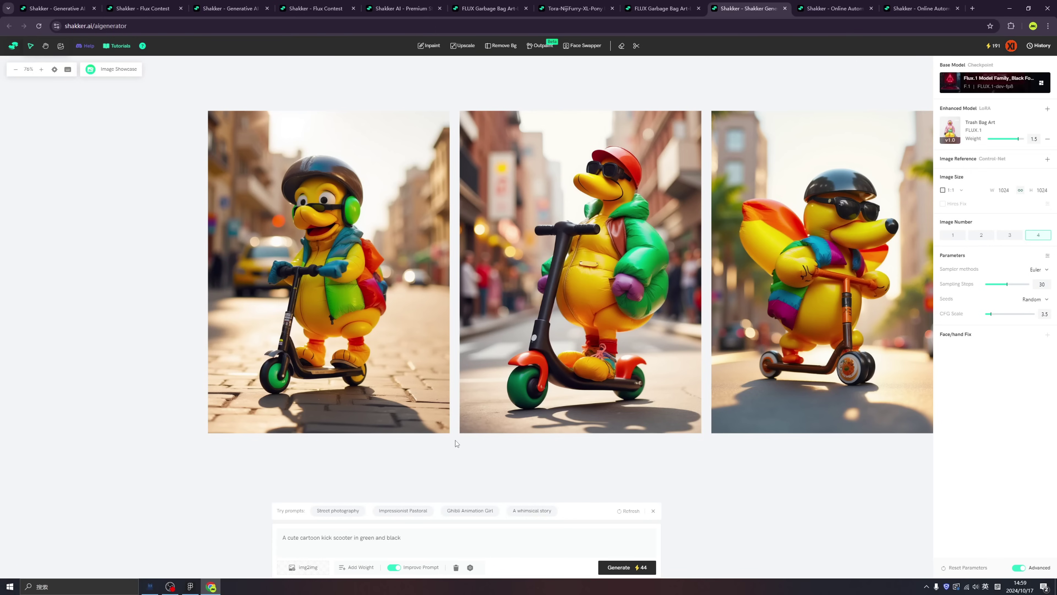
mouse_move(327, 221)
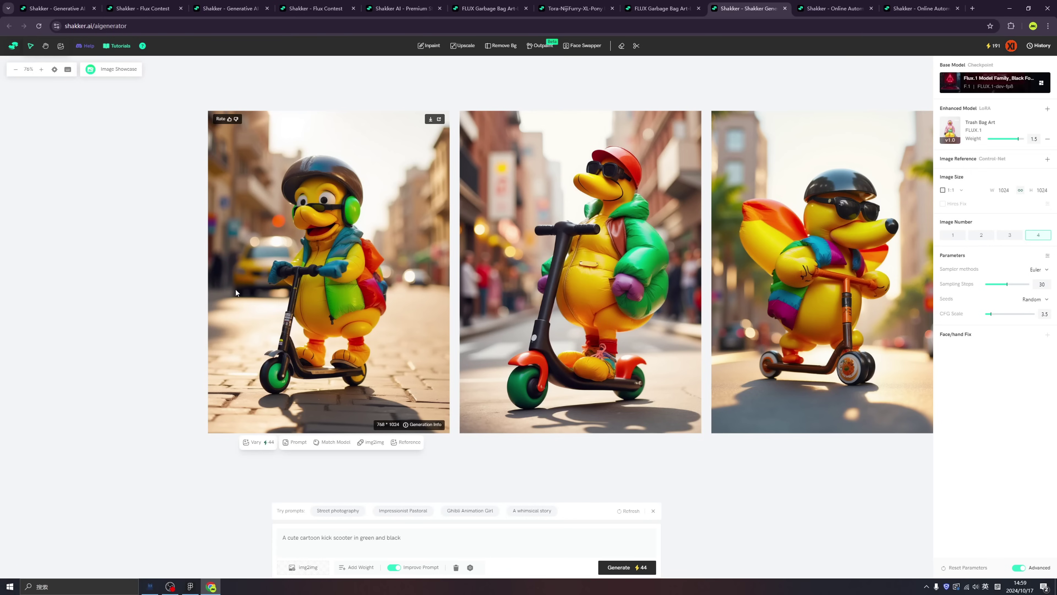
left_click_drag(227, 254, 581, 280)
left_click_drag(713, 278, 471, 245)
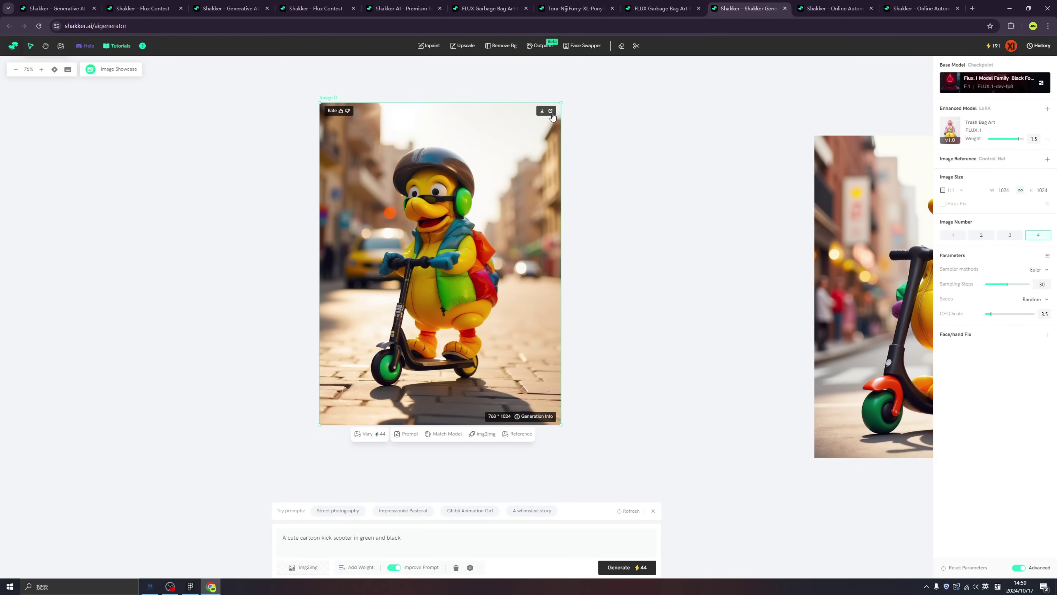
Look over the onboarding pages in Figma and download the duck image with green headphones from Shakker
left_click(190, 586)
scroll(463, 411, "down", 3)
left_click_drag(416, 465, 512, 189)
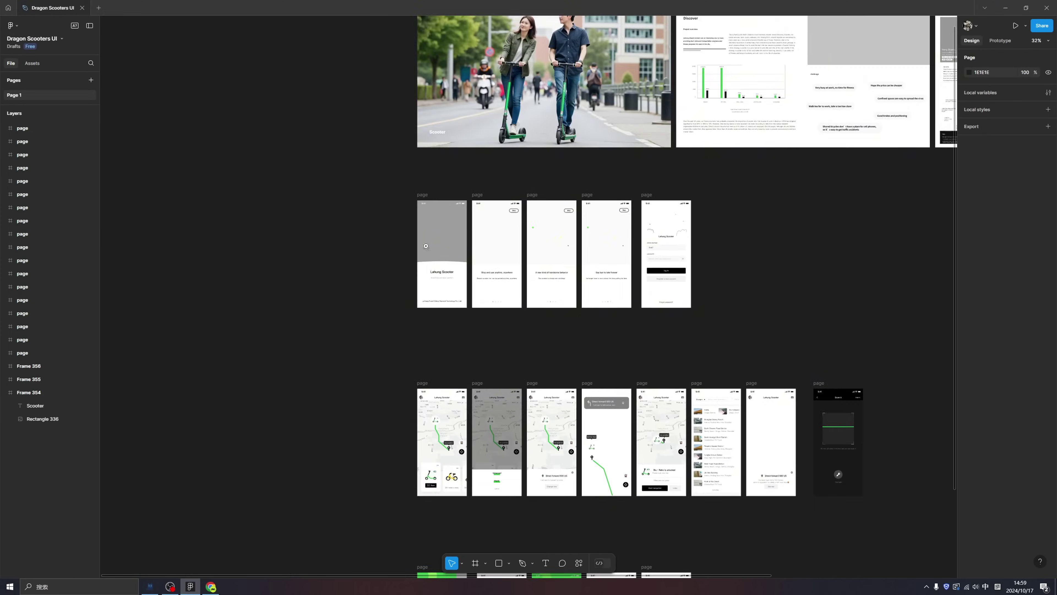
scroll(426, 246, "up", 3)
scroll(324, 257, "left", 4)
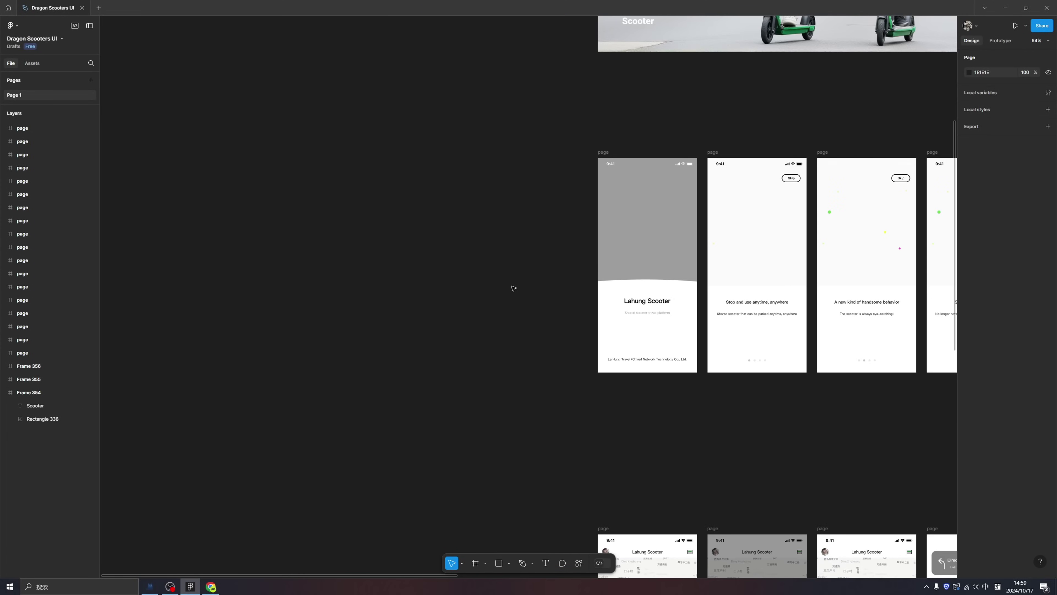
key("alt+Tab")
left_click(542, 111)
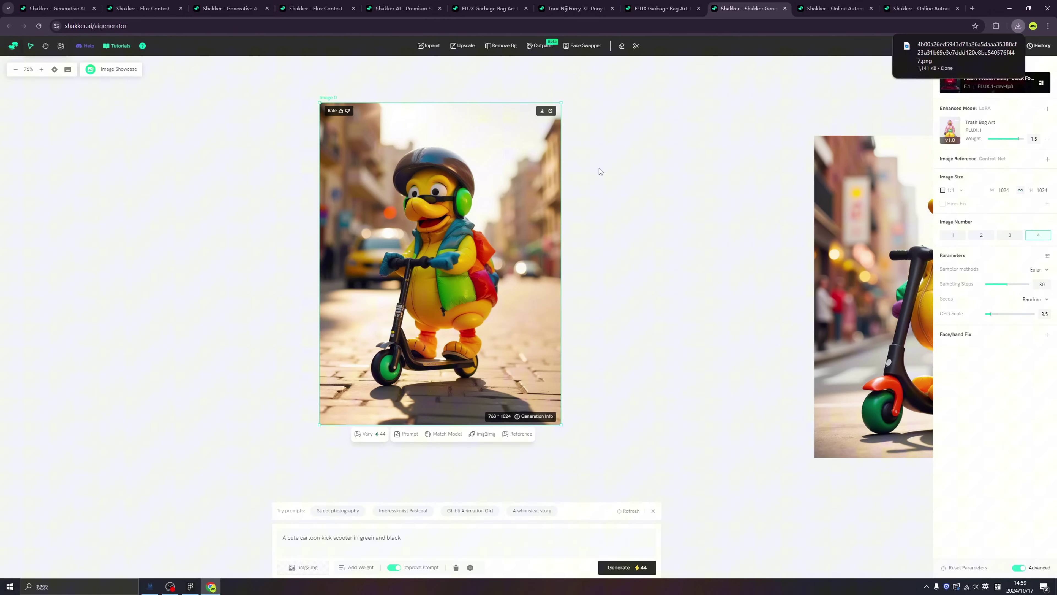
Switch to Figma and place the downloaded duck picture at 375 × 483 beside the Lahung Scooter splash page
left_click(188, 588)
scroll(482, 265, "right", 5)
scroll(481, 265, "up", 2)
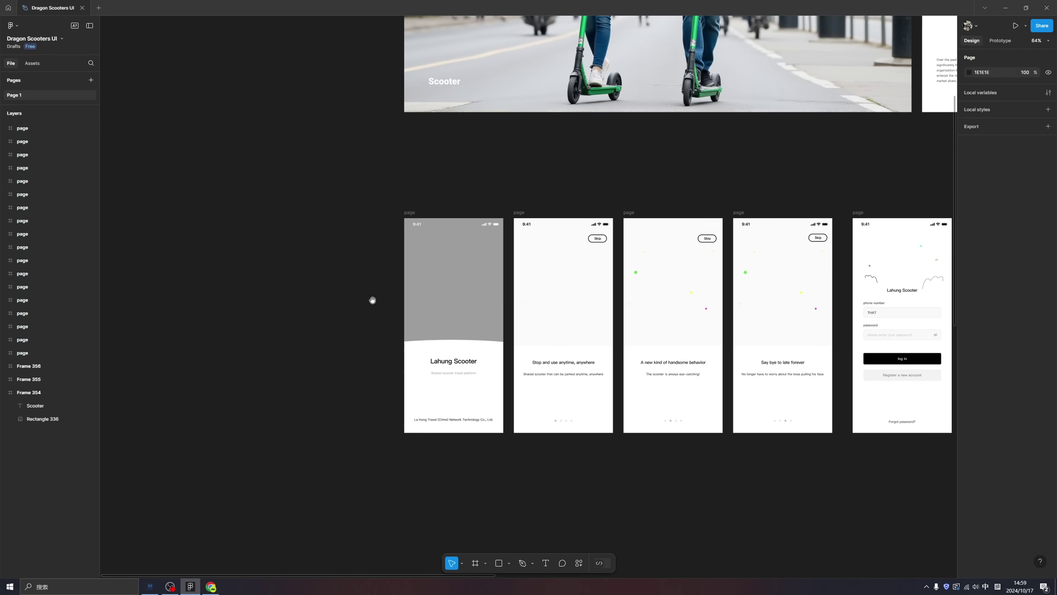
left_click(453, 292)
key("Escape")
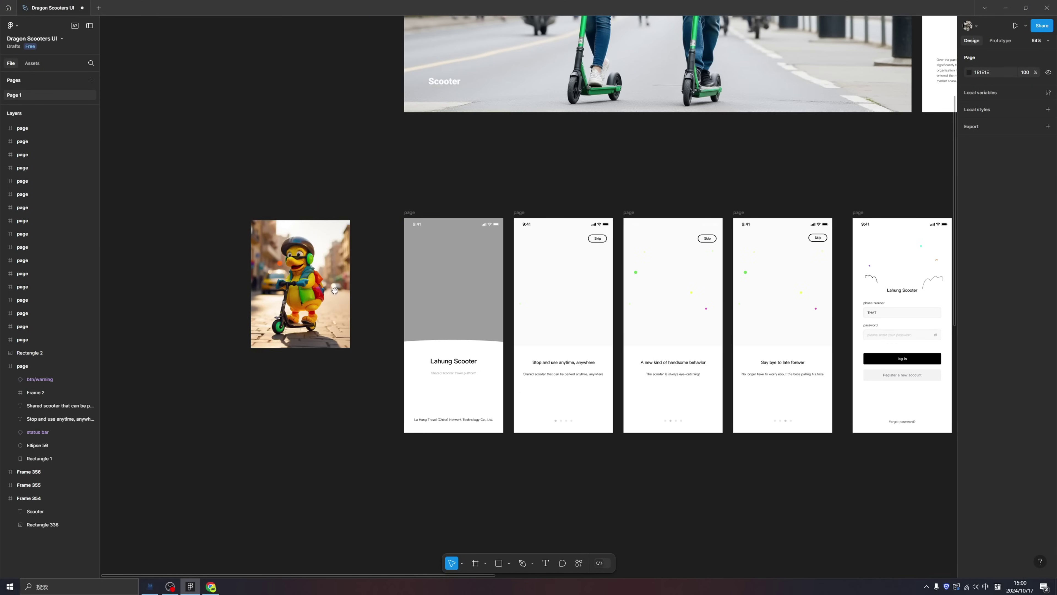
left_click_drag(331, 288, 297, 233)
left_click_drag(291, 231, 325, 228)
scroll(325, 229, "up", 5)
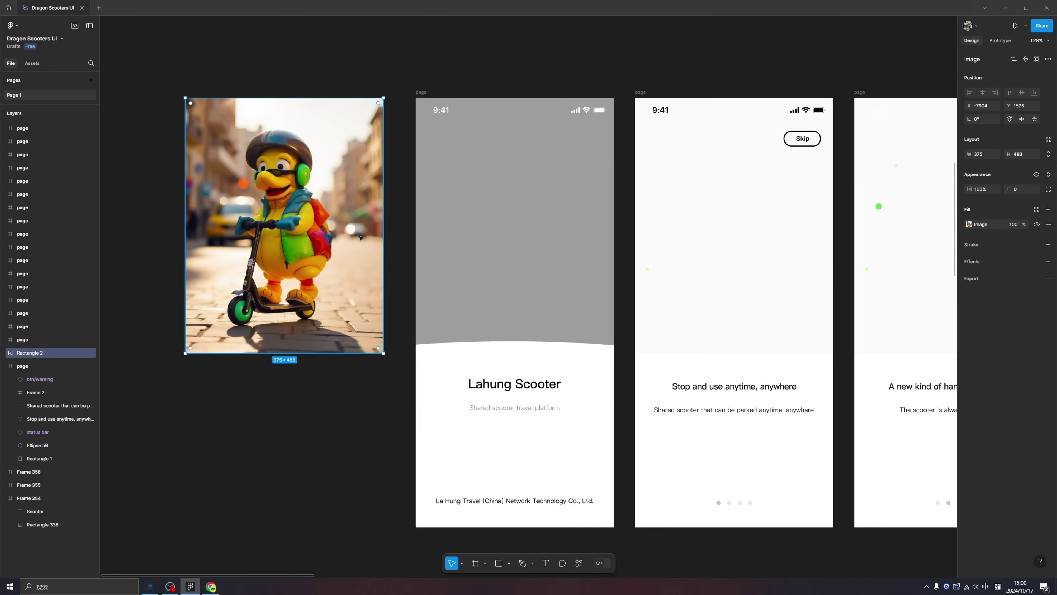
Move the duck picture into the Lahung Scooter splash page at X 0, Y 0 and place its layer beneath the Union shape
key("Delete")
key("ctrl+v")
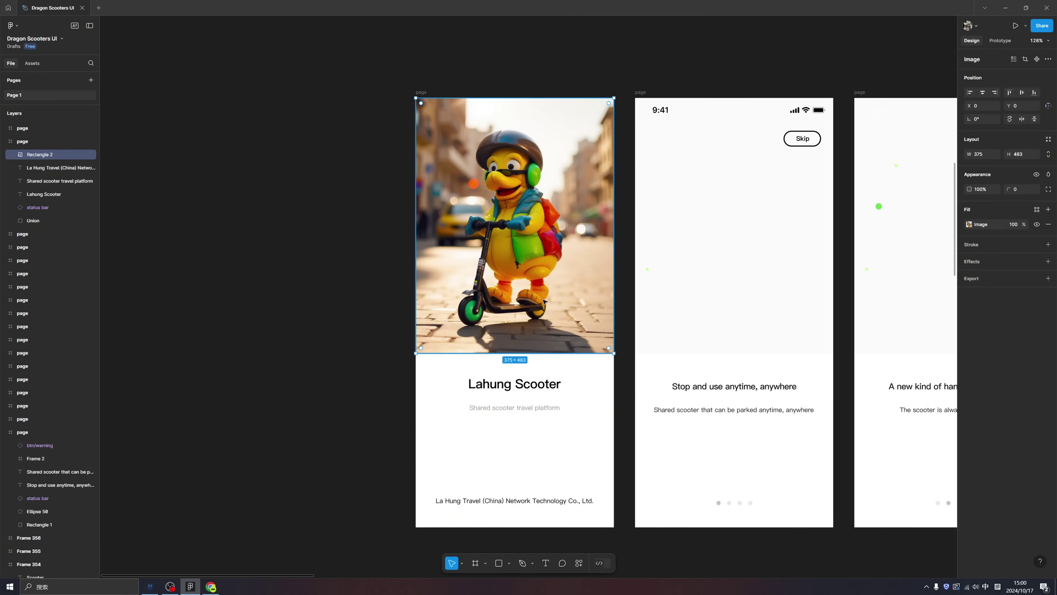
left_click(461, 365)
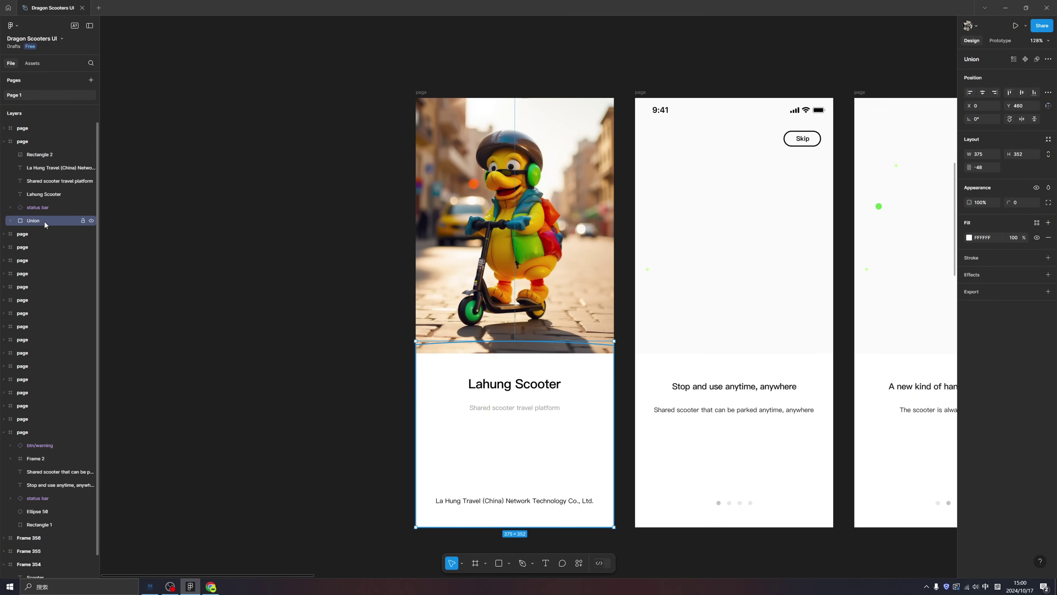
left_click(571, 211)
left_click_drag(46, 155, 44, 226)
left_click(391, 321)
left_click_drag(392, 321, 335, 321)
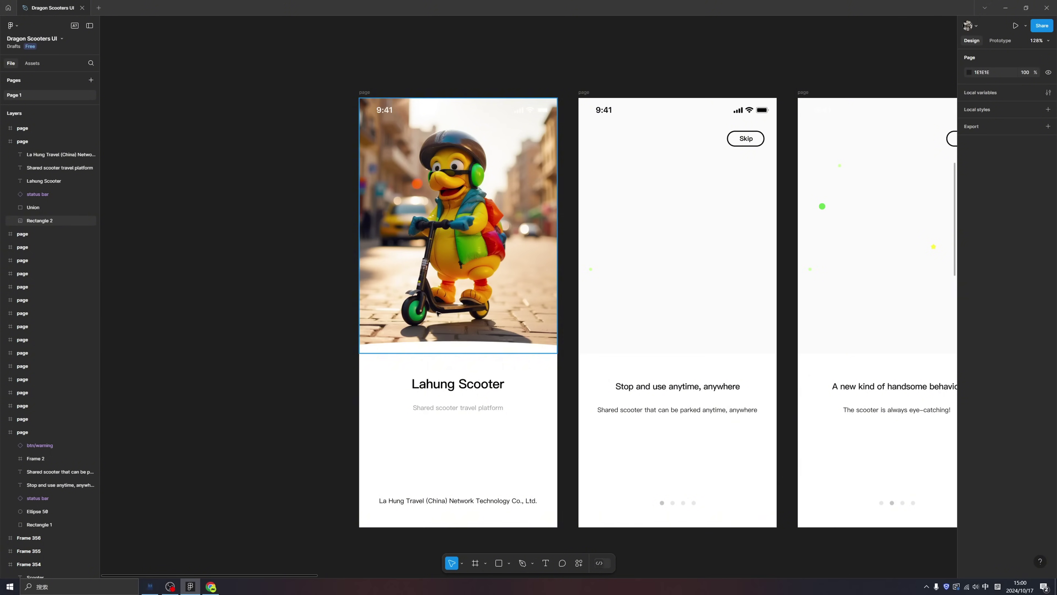
left_click_drag(347, 278, 406, 281)
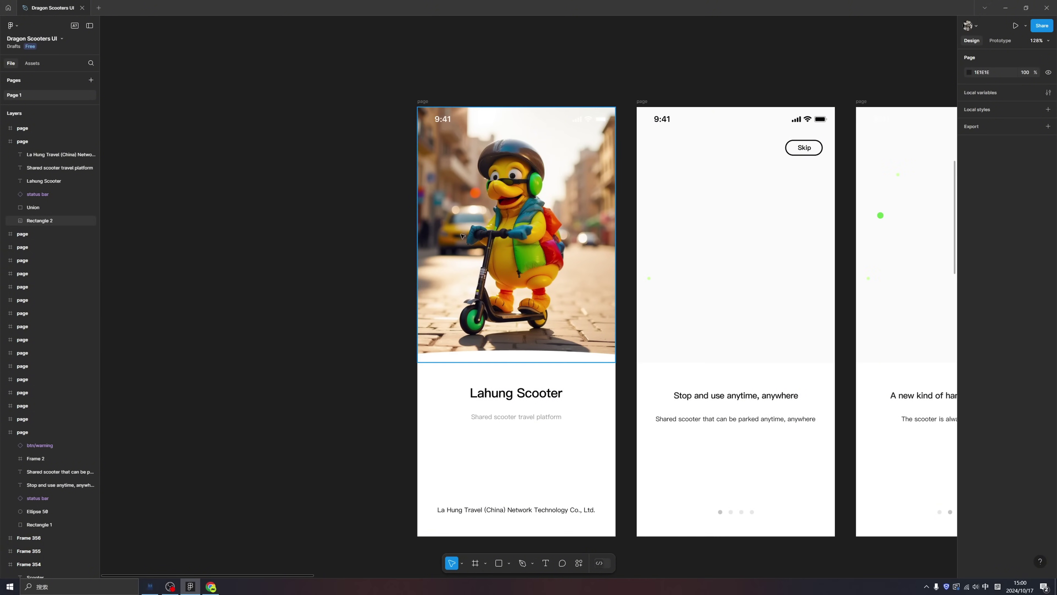
Switch to Shakker, remove the background of the duck image with green headphones and download the cut-out
left_click(211, 586)
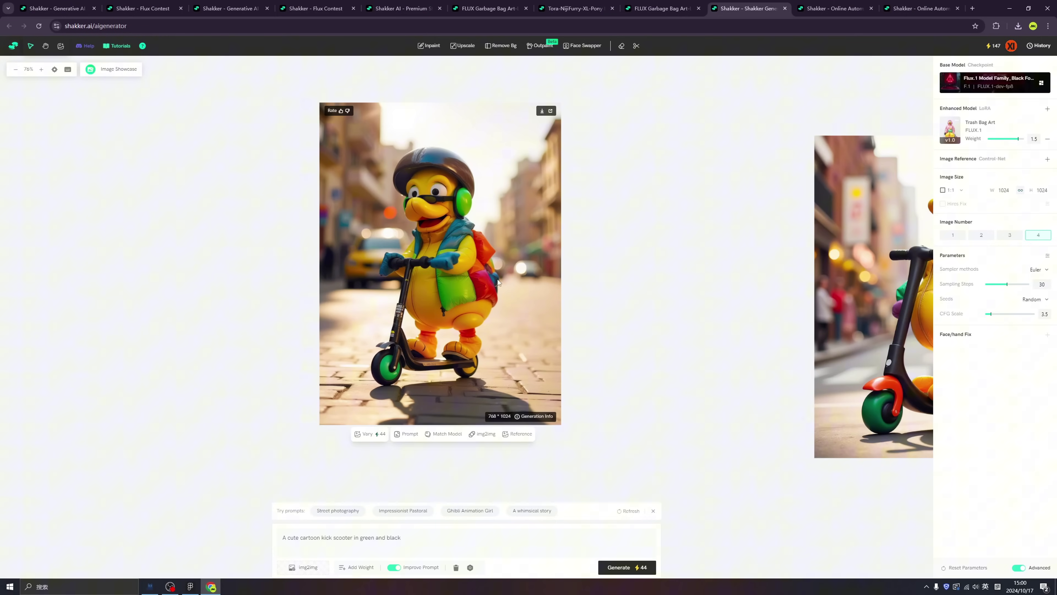
left_click_drag(350, 239, 473, 260)
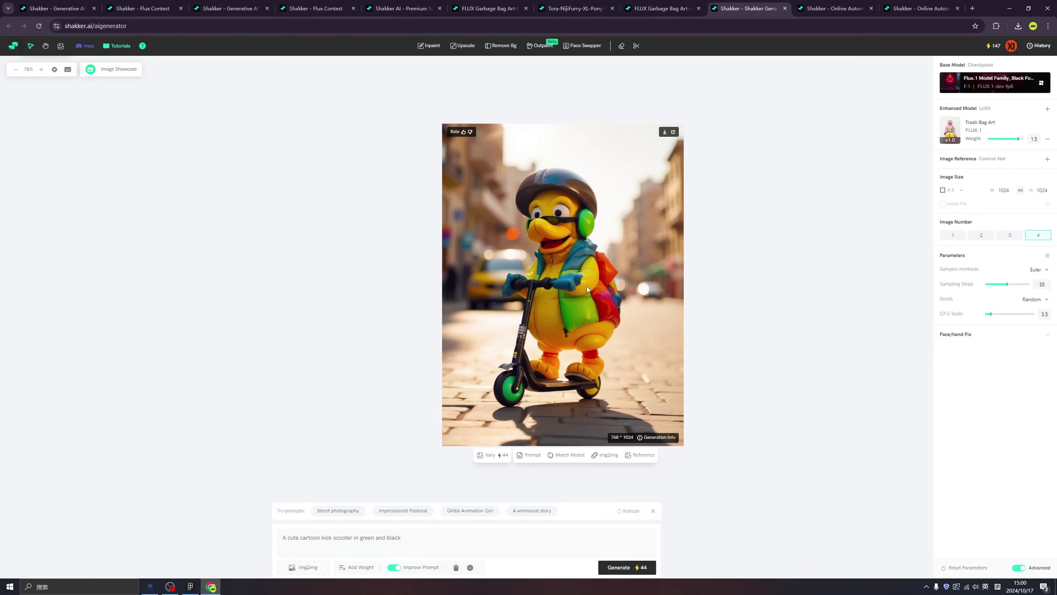
left_click_drag(587, 287, 518, 278)
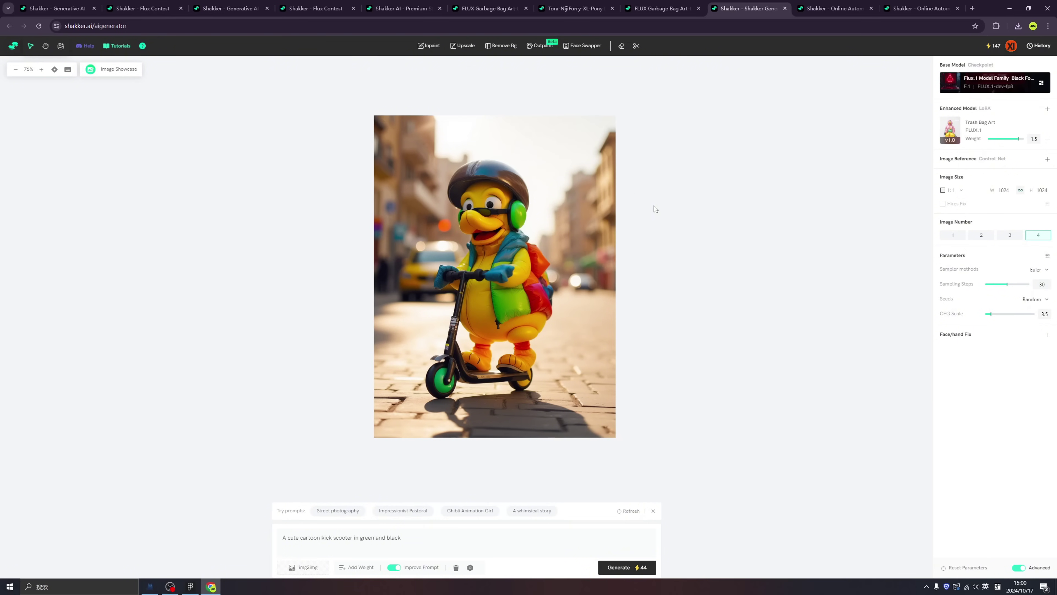
left_click(570, 146)
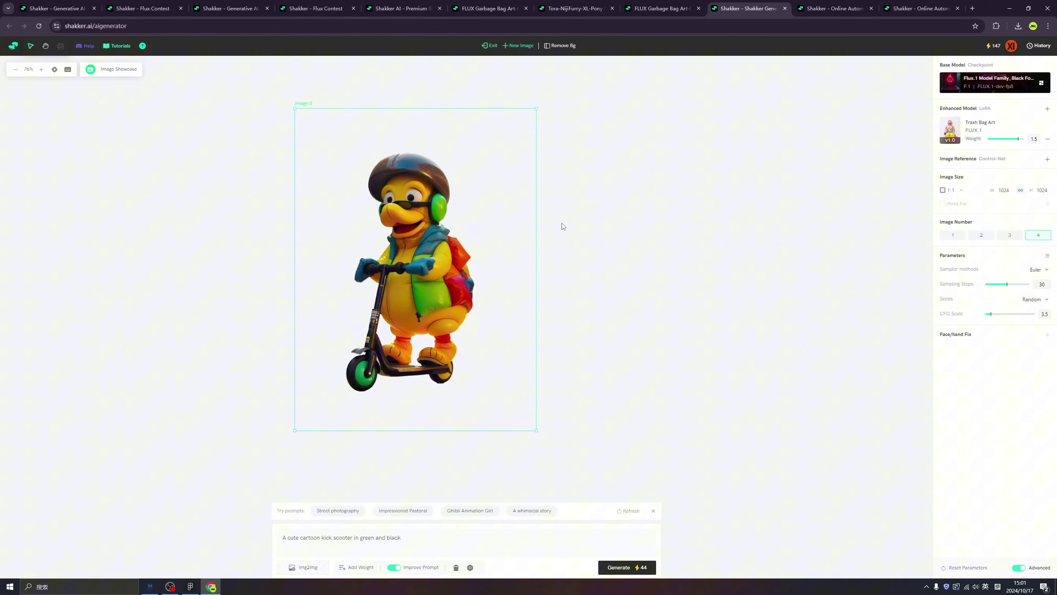
left_click(526, 116)
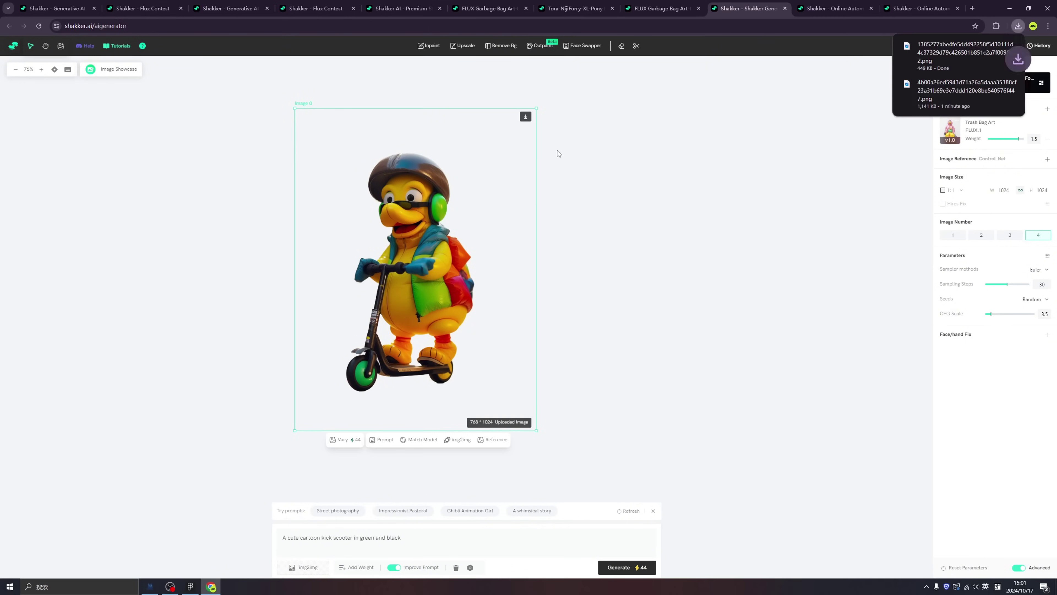
Switch to Figma, duplicate the splash page's duck picture outside the page and replace its image fill with the downloaded cut-out duck
left_click(190, 587)
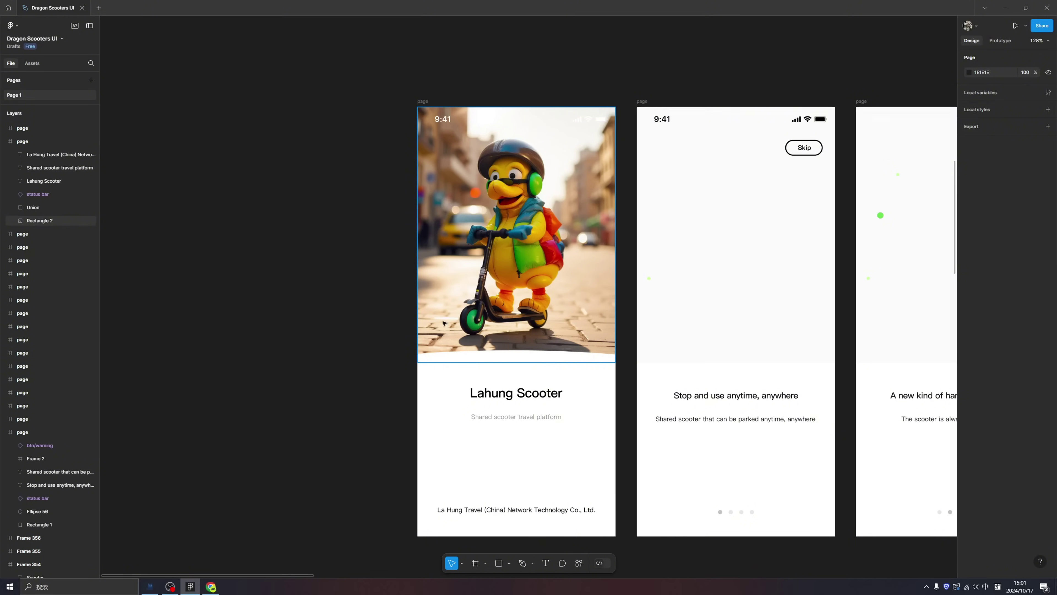
key("ctrl+v")
scroll(787, 269, "left", 6)
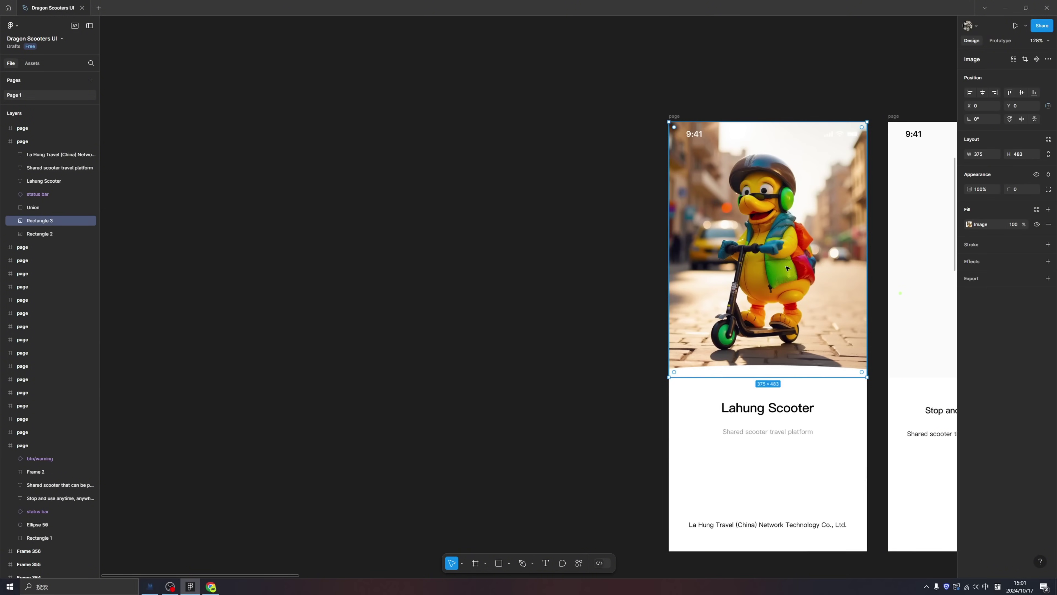
left_click_drag(786, 269, 473, 292)
left_click(969, 224)
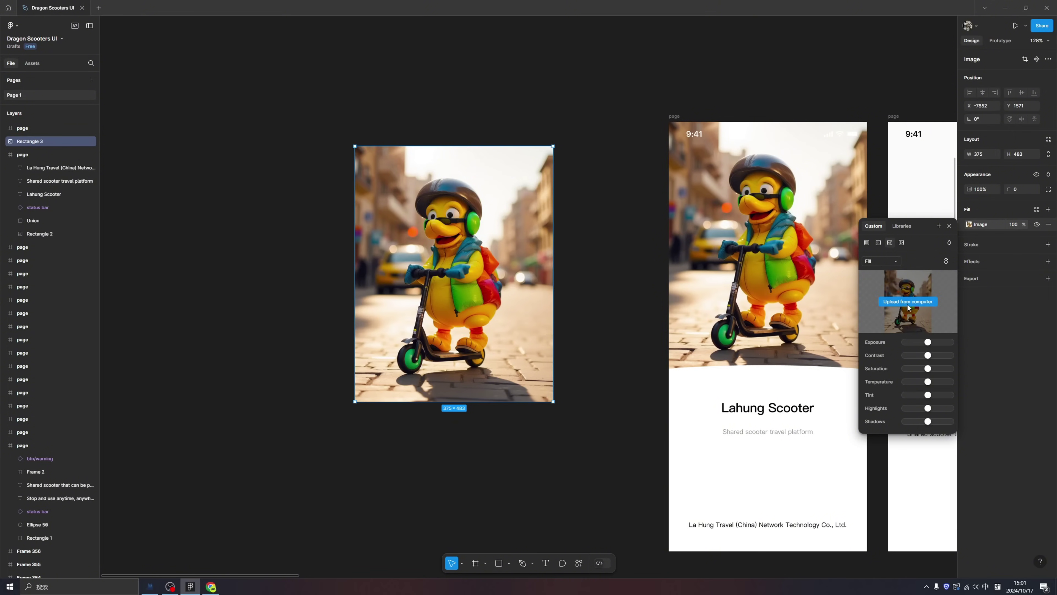
left_click(909, 305)
double_click(95, 87)
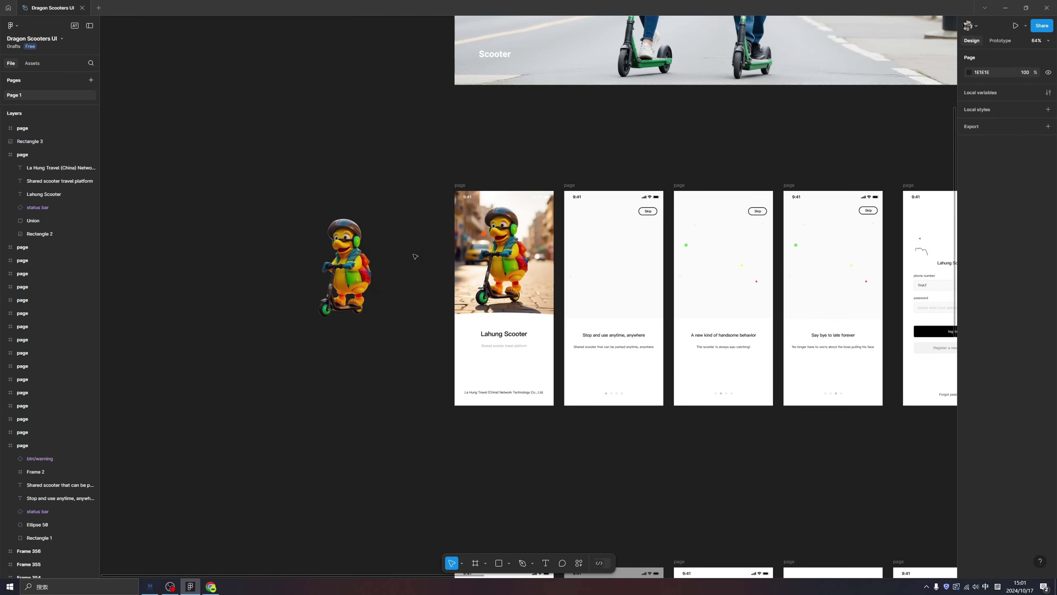
Move the cut-out duck into the upper part of the login page at a size of 272 × 350
left_click(371, 261)
key("Delete")
scroll(546, 178, "down", 4)
scroll(546, 178, "right", 2)
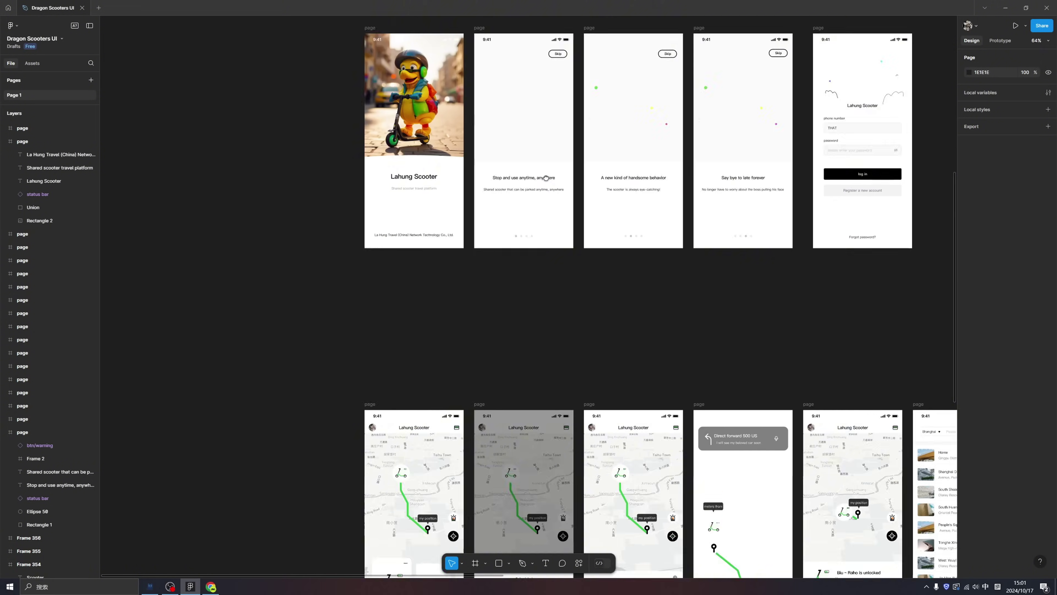
left_click_drag(546, 178, 527, 97)
left_click_drag(578, 260, 491, 406)
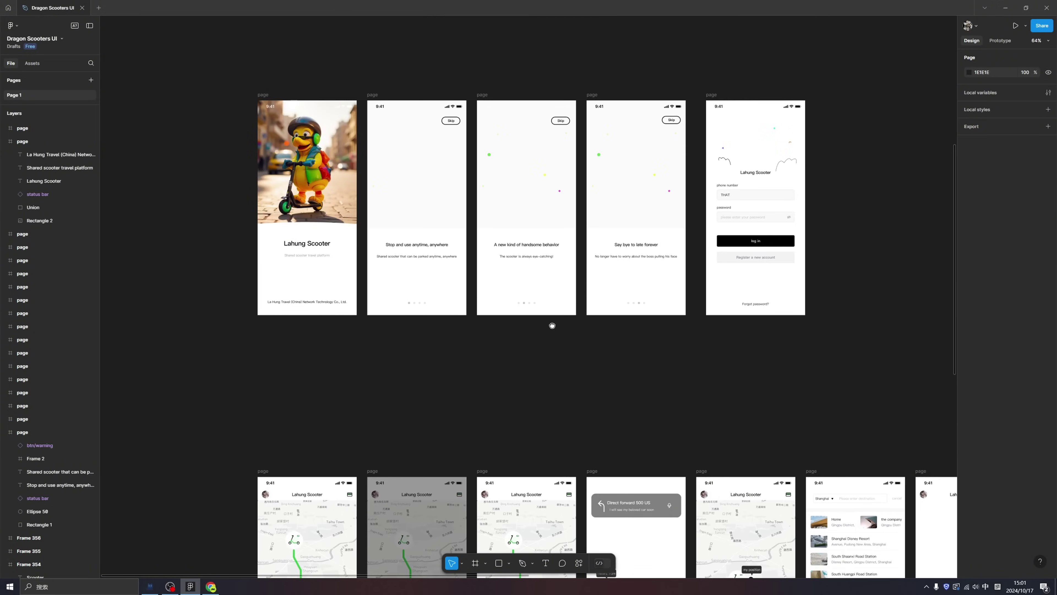
left_click_drag(552, 326, 385, 371)
scroll(576, 178, "up", 3)
left_click(535, 109)
key("ctrl+v")
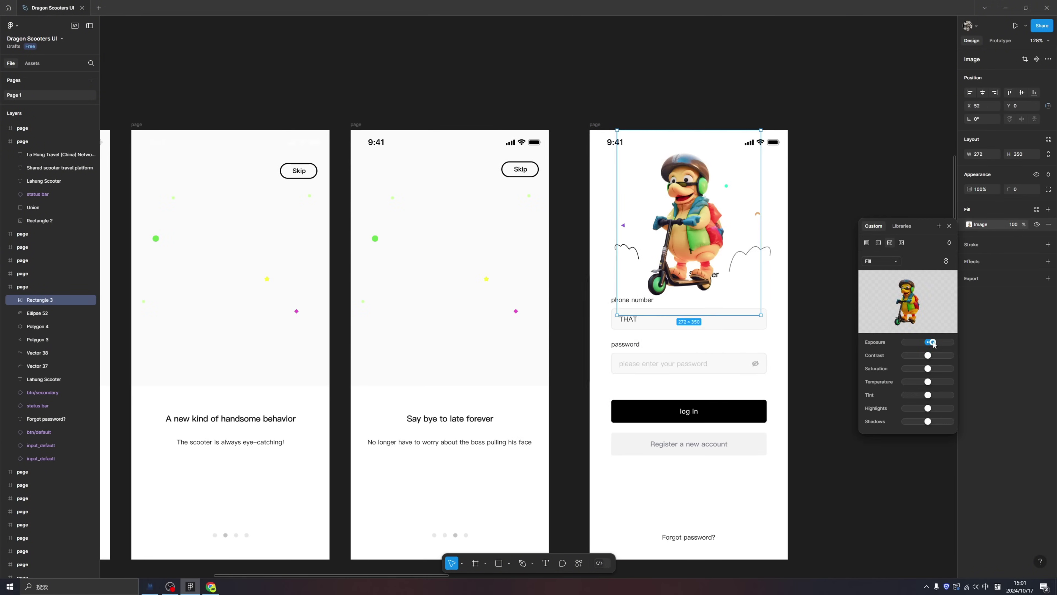
Slightly raise the exposure of the cut-out duck on the login page and of the duck picture on the splash page
left_click_drag(927, 342, 933, 343)
left_click(824, 185)
scroll(824, 185, "down", 3)
left_click_drag(371, 228, 578, 213)
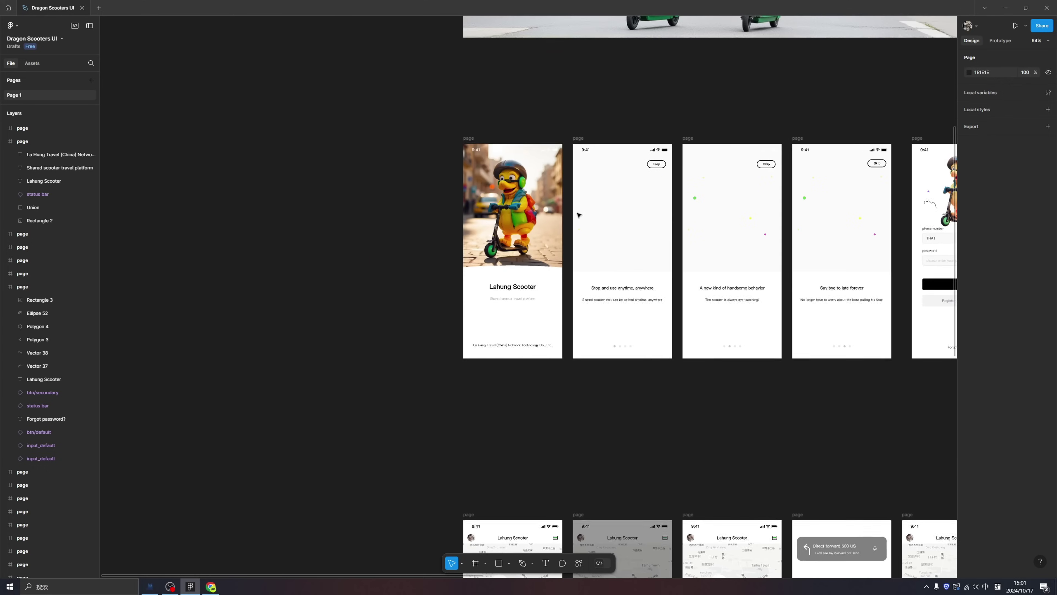
left_click(549, 215)
left_click(969, 224)
left_click_drag(928, 342, 933, 342)
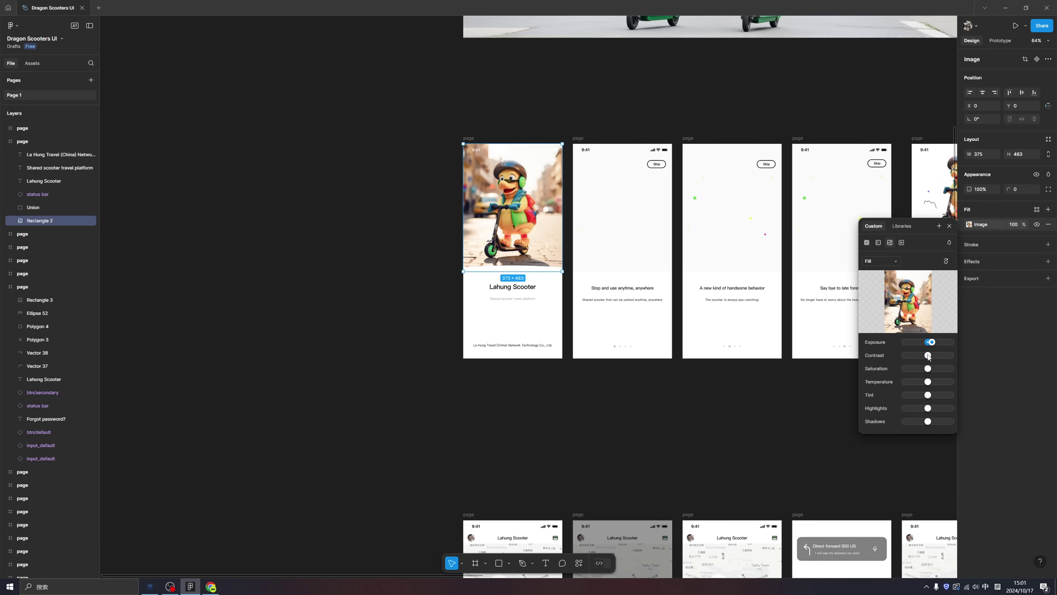
left_click(349, 224)
scroll(430, 180, "up", 5)
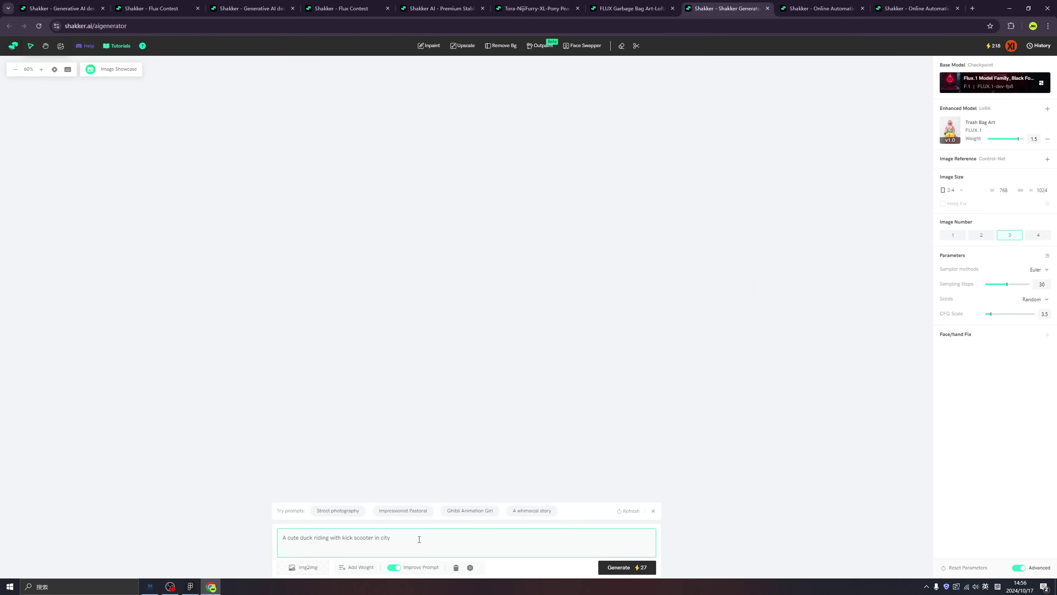
In Shakker, generate images with the prompt "halloween: A cute duck riding with kick scooter in night with halloween clothes"
type("holle")
left_click_drag(295, 538, 273, 543)
type("halloween:")
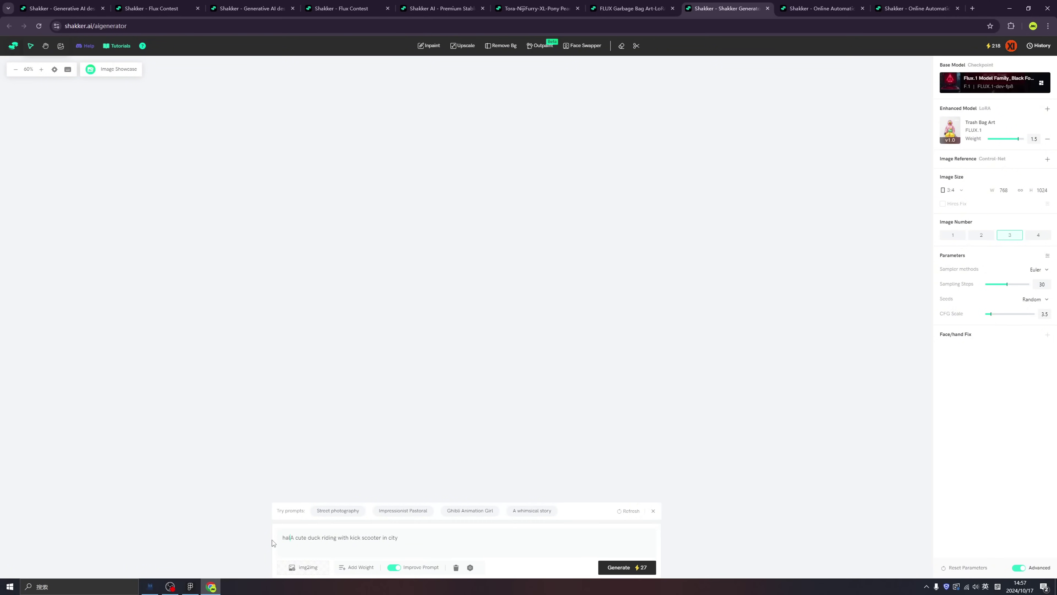
double_click(415, 537)
type("night with halloween clothes")
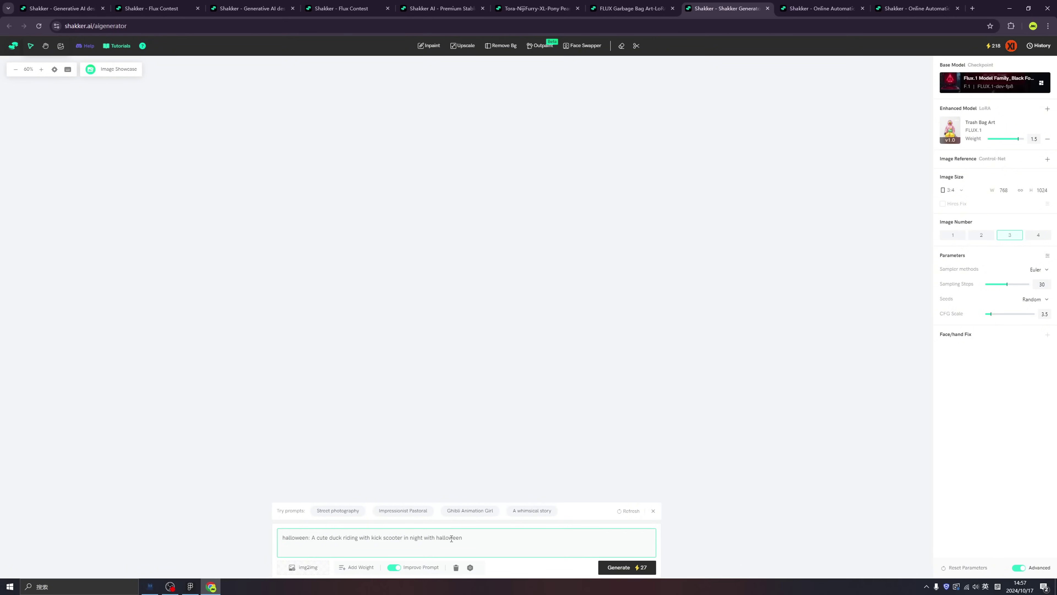
left_click(624, 568)
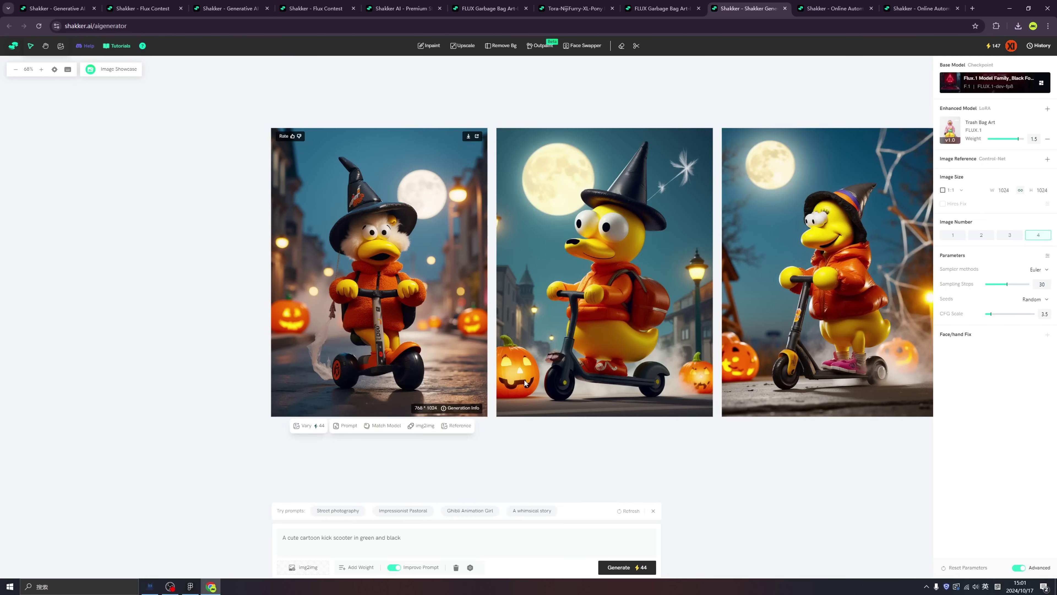
Move the Halloween duck image with the cobweb background apart from the others and download it
left_click_drag(647, 308, 553, 322)
left_click(696, 287)
left_click_drag(696, 286, 407, 299)
left_click_drag(475, 305, 509, 282)
left_click(572, 142)
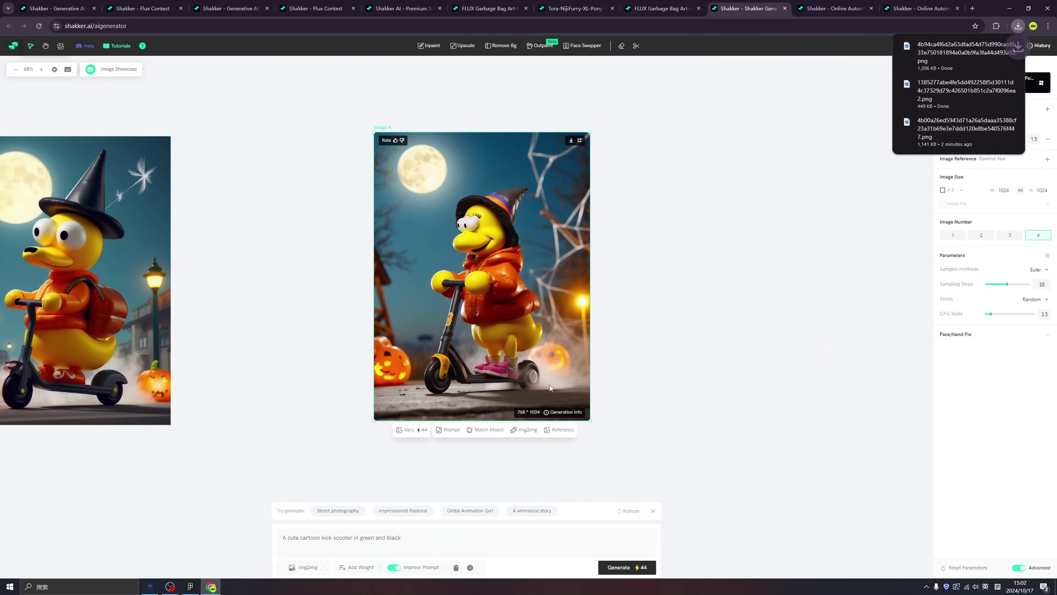
Switch to Figma and duplicate the splash page's duck picture onto the empty canvas beside the page
left_click(190, 587)
scroll(412, 339, "down", 5)
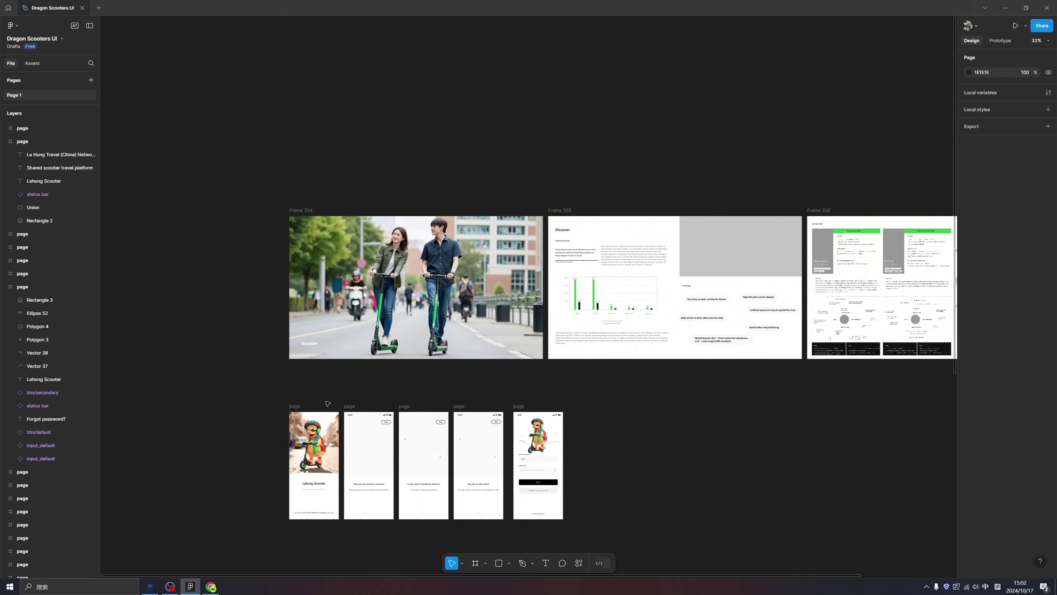
scroll(583, 292, "left", 5)
scroll(583, 291, "down", 3)
left_click(641, 249)
left_click_drag(641, 248, 448, 273, "alt")
scroll(543, 272, "up", 5)
Place a copy of the duck picture on the "Stop and use anytime, anywhere" page, behind the status bar and Skip button
key("Return")
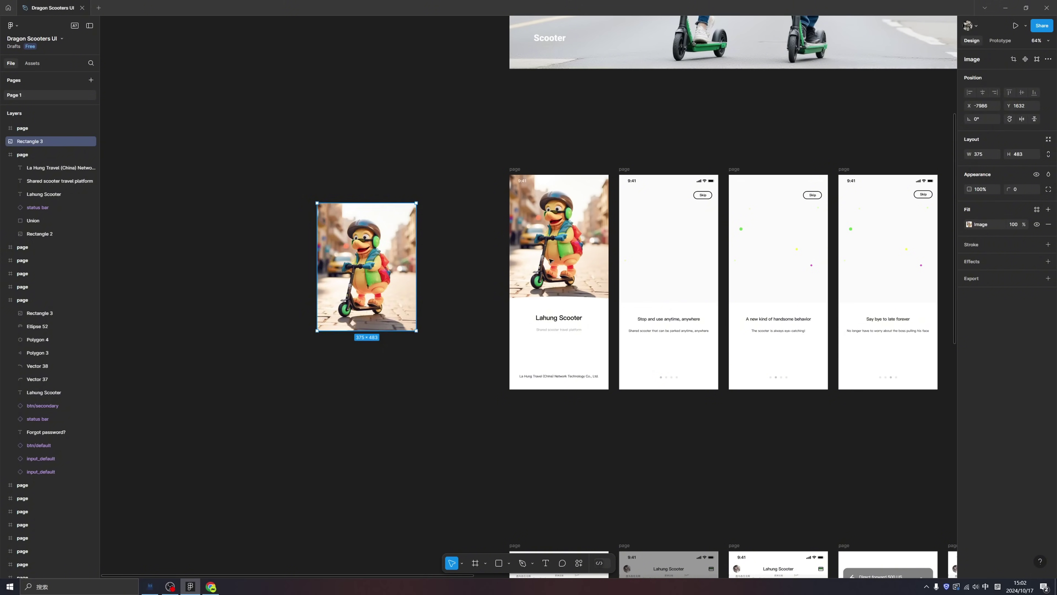
key("ctrl+z")
key("ctrl+z")
key("ctrl+z")
key("ctrl+z")
key("ctrl+z")
key("ctrl+z")
left_click(367, 267)
left_click(559, 246)
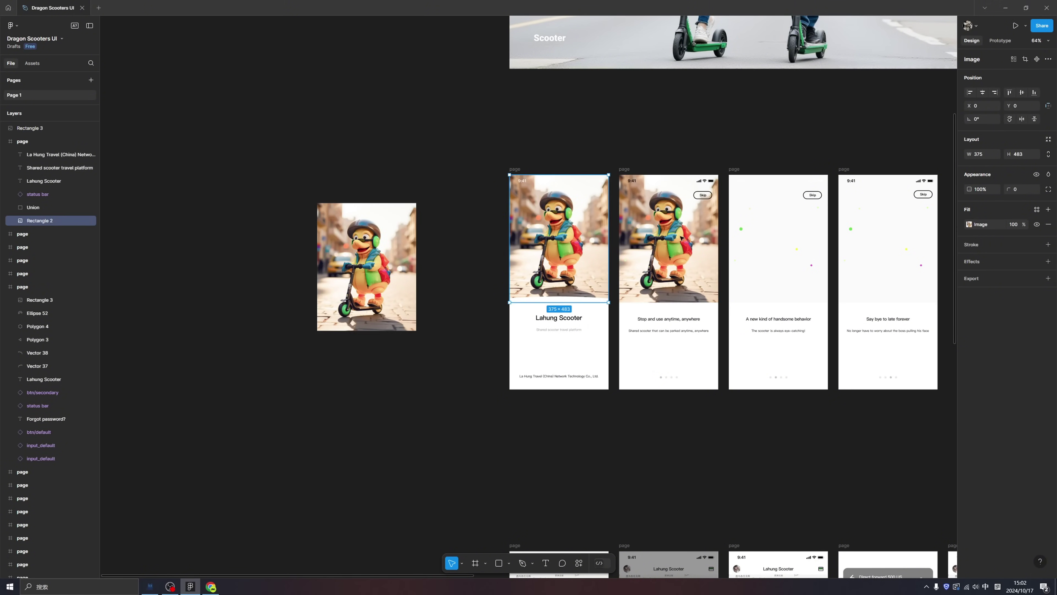
Replace the splash page's picture with the downloaded Halloween duck image and delete the spare duck picture on the canvas
left_click(969, 224)
left_click(909, 303)
double_click(89, 70)
left_click(431, 245)
left_click(406, 249)
key("Delete")
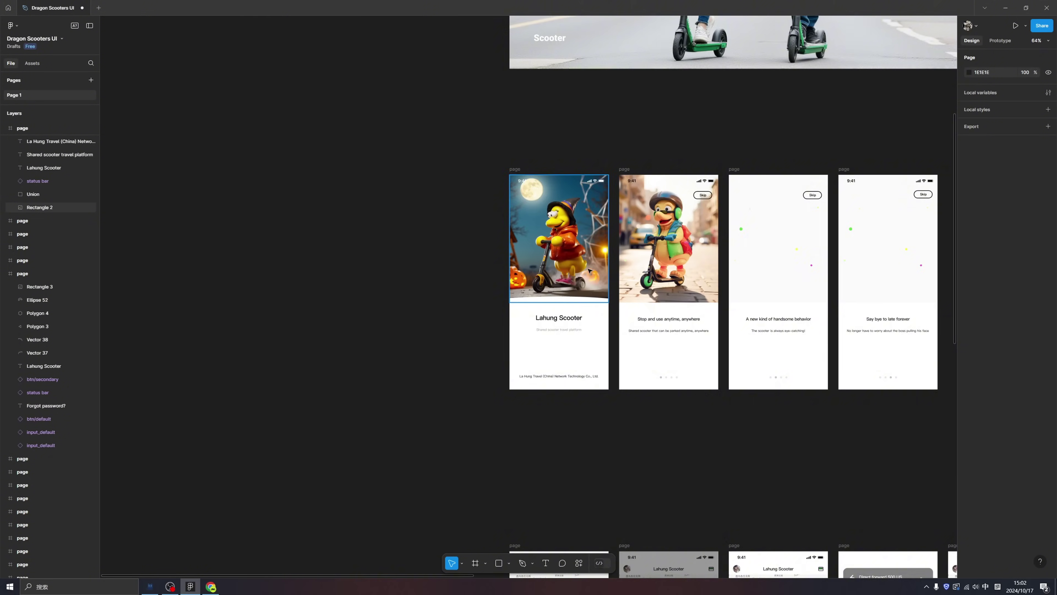
scroll(591, 265, "up", 3)
left_click_drag(642, 269, 558, 281)
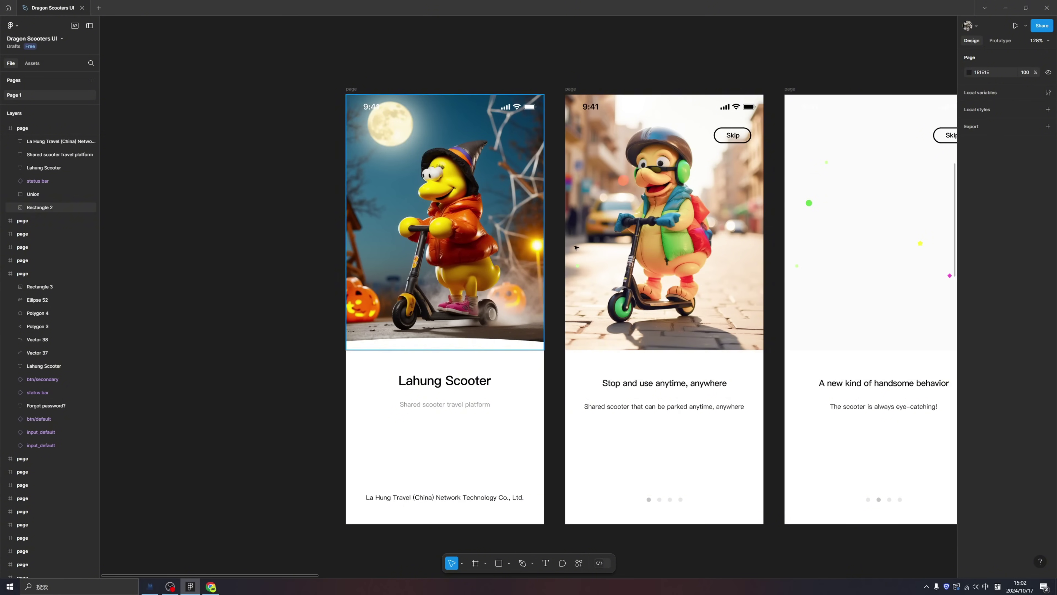
left_click_drag(775, 307, 695, 315)
scroll(653, 281, "down", 6)
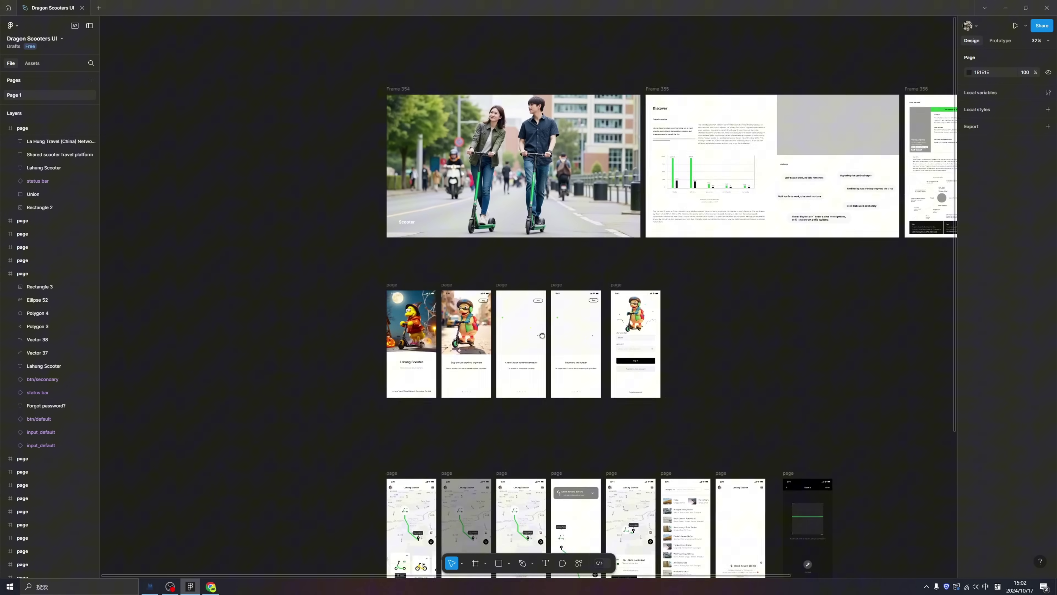
left_click_drag(543, 335, 351, 376)
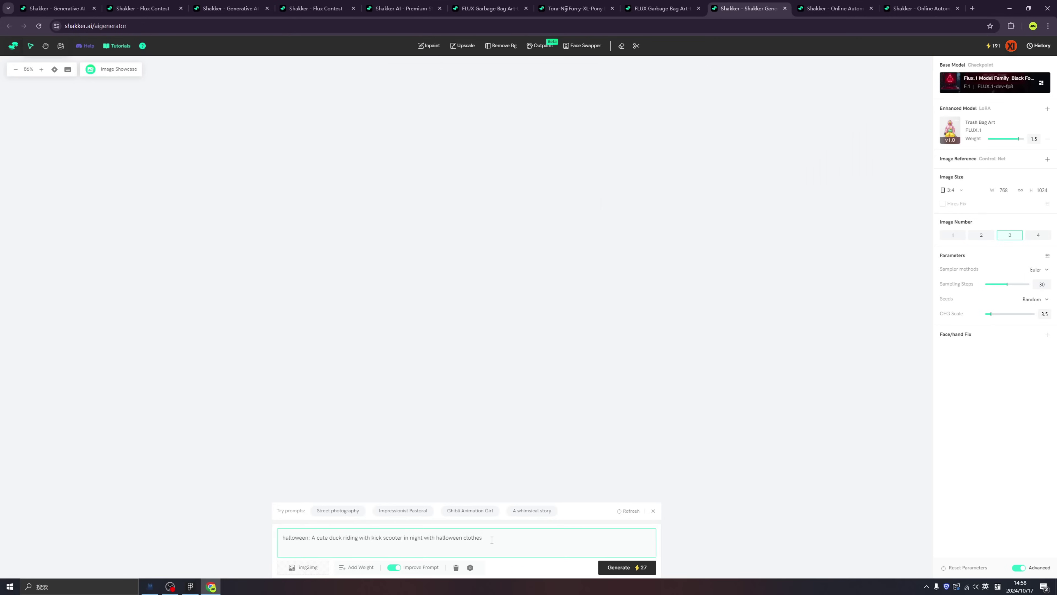
In Shakker, generate four 1:1 images with the prompt "A cute cartoon kick scooter in green and black"
left_click_drag(491, 540, 262, 538)
key("BackSpace")
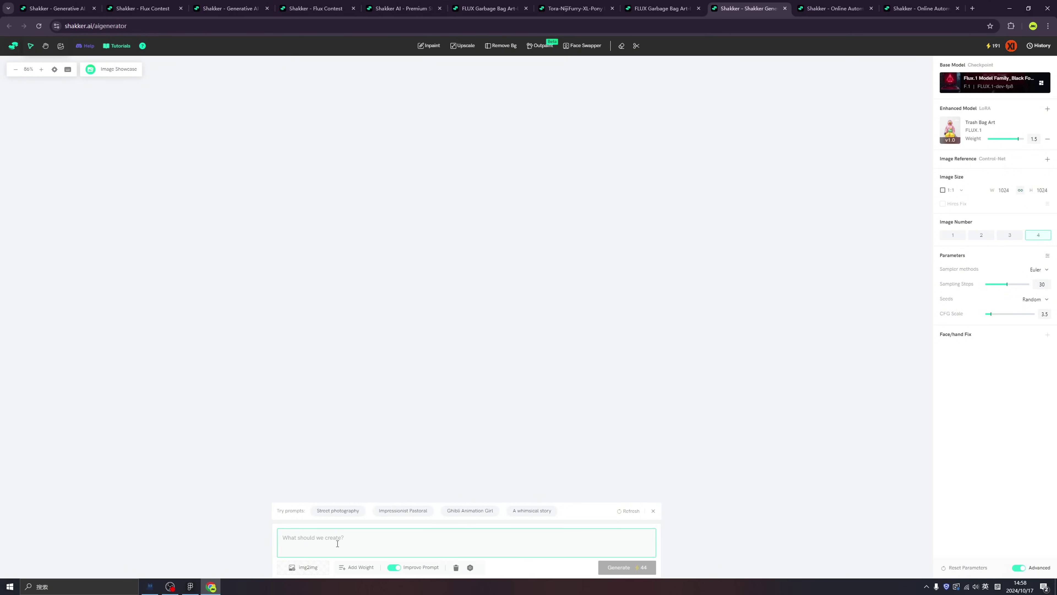
type("A cute carto")
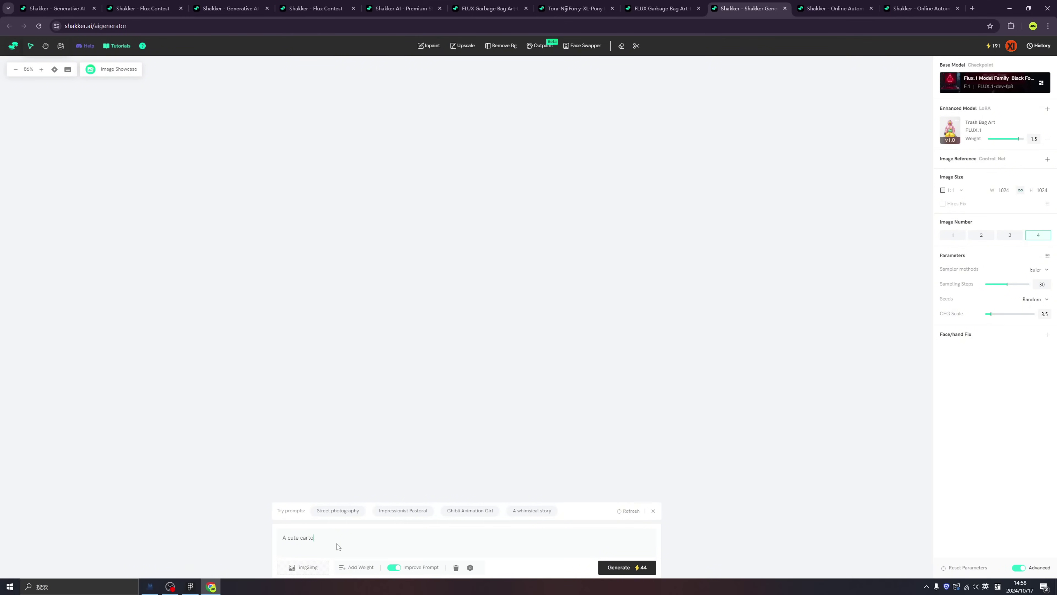
type("on kick scooter in green and black")
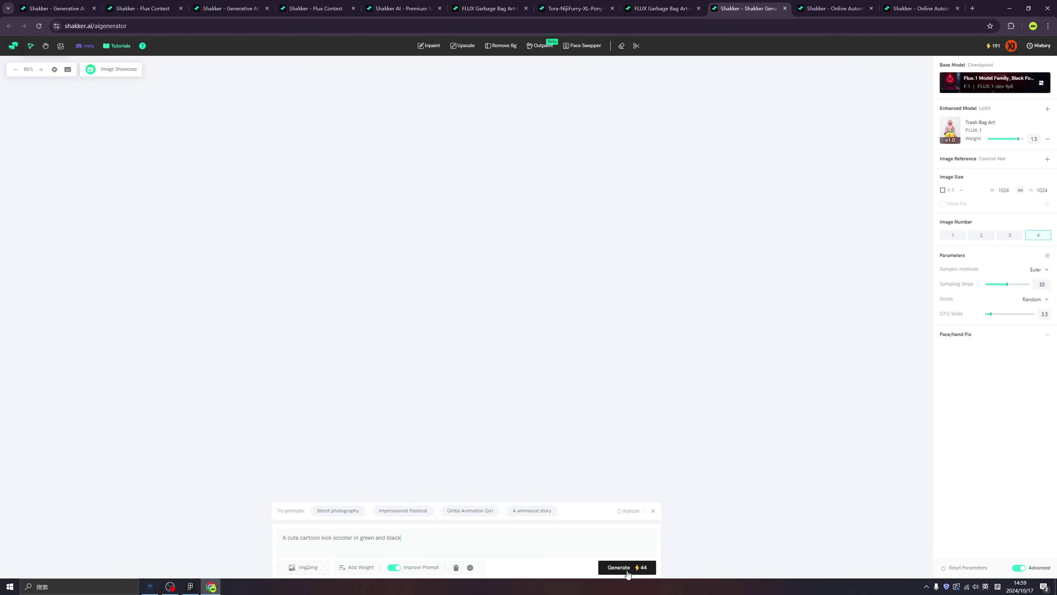
left_click(627, 567)
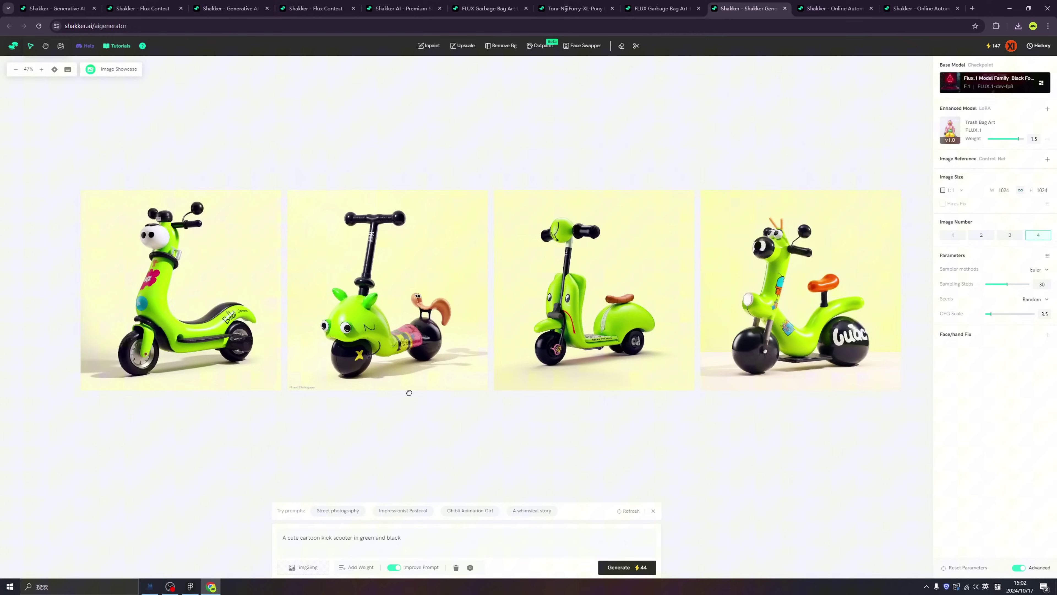
Move the kick scooter image with the green animal face and squirrel tail apart from the others and remove its background
left_click_drag(409, 393, 604, 321)
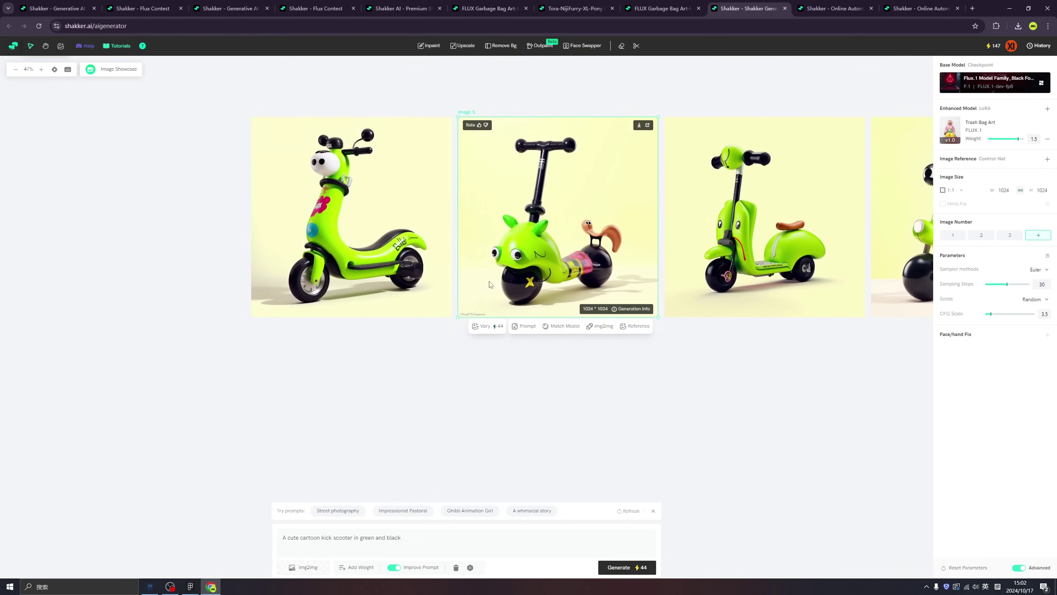
left_click_drag(458, 312, 695, 281)
left_click_drag(732, 229, 219, 316)
left_click_drag(219, 315, 573, 261)
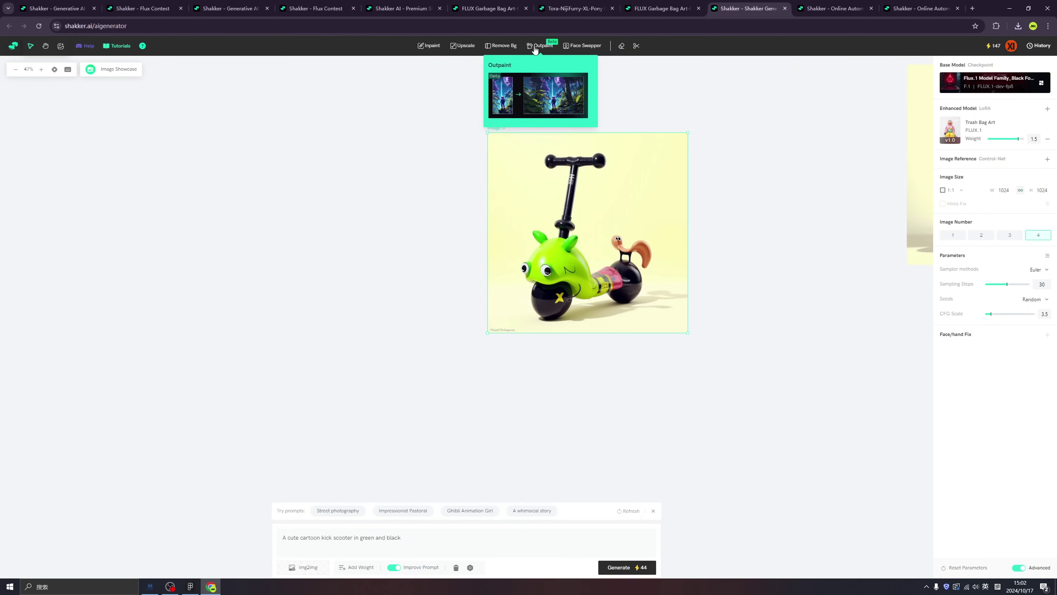
left_click(512, 47)
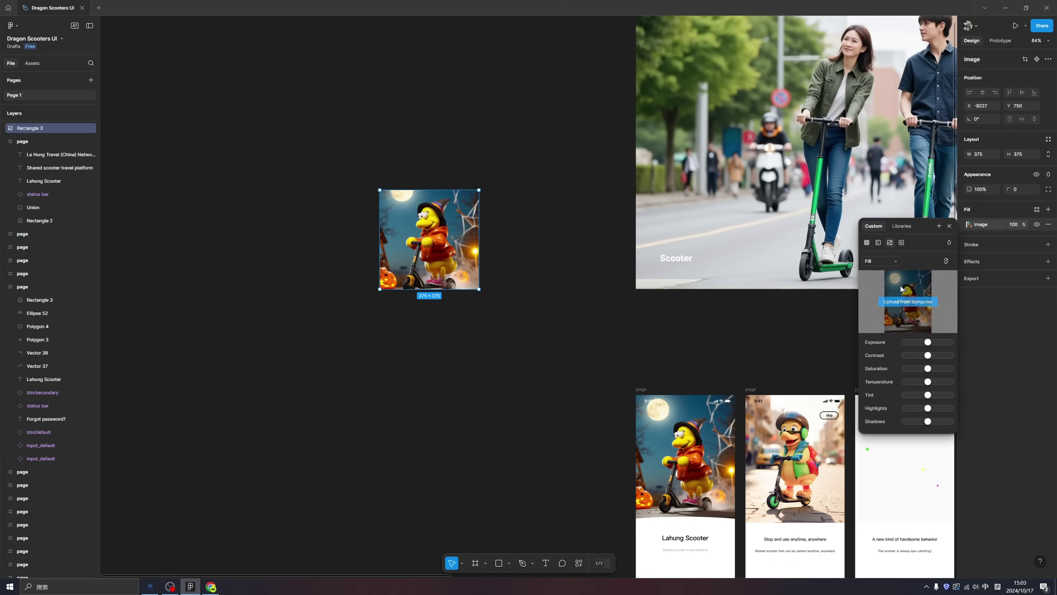
In Figma, fill the square picture beside the cover frame with the downloaded green scooter image and round its corners to 69
left_click(908, 301)
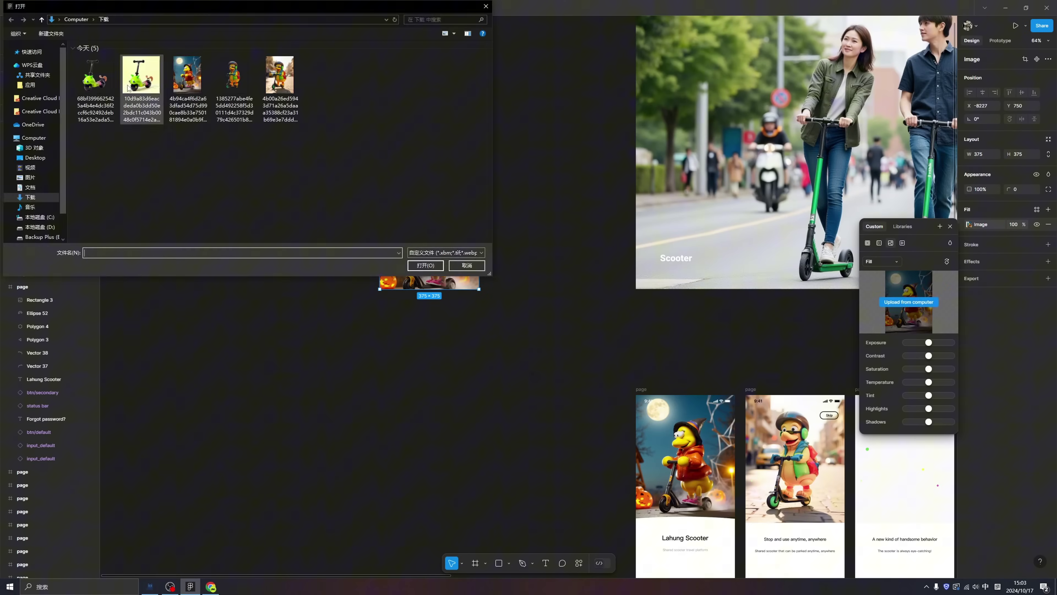
double_click(128, 86)
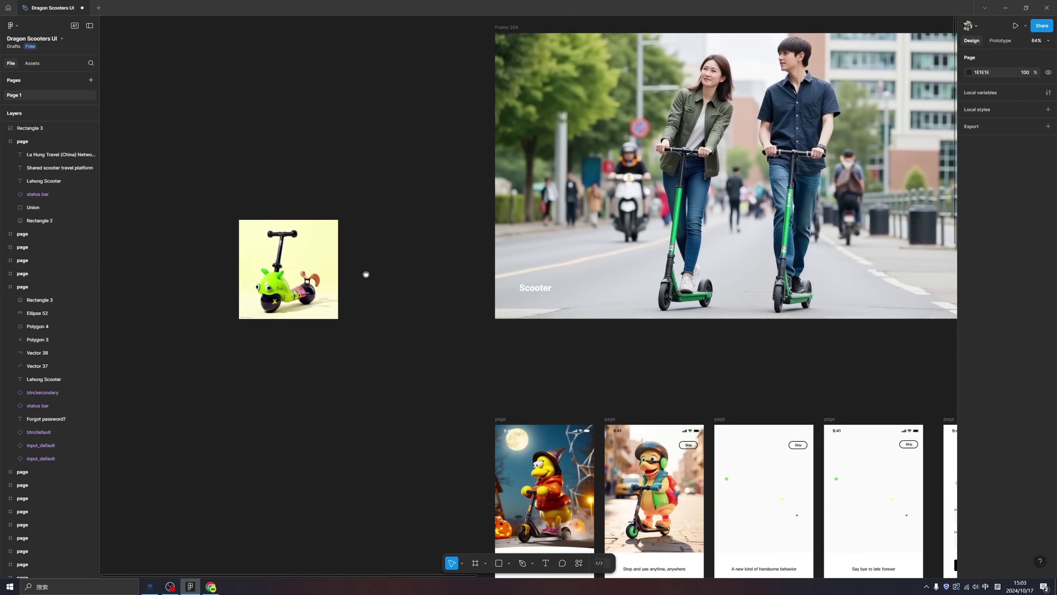
mouse_move(366, 274)
left_mouse_down()
mouse_move(307, 293)
mouse_move(369, 270)
left_mouse_up()
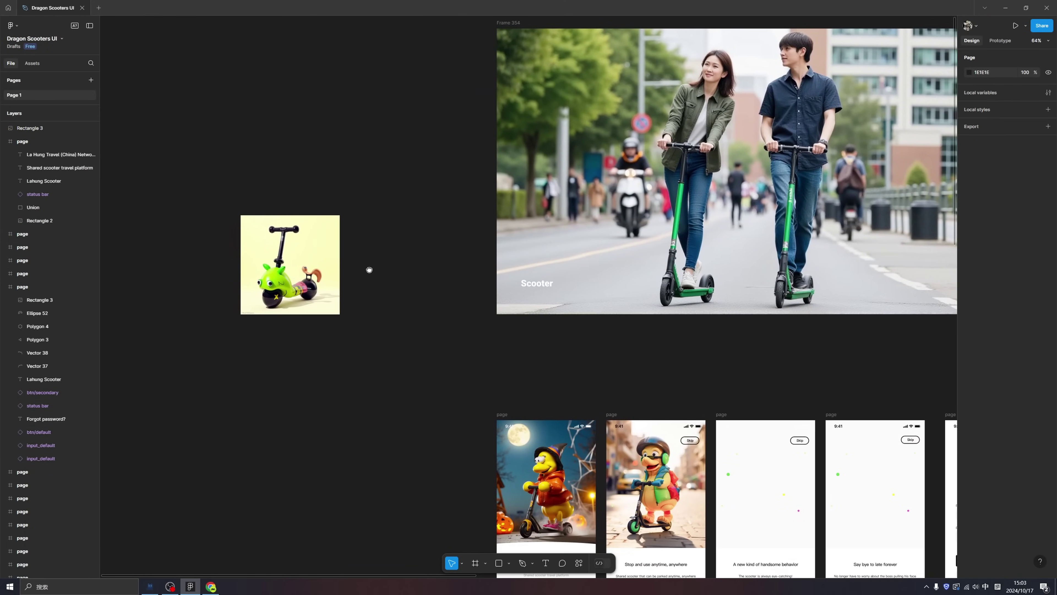
left_click_drag(303, 232, 471, 244)
scroll(438, 243, "up", 3)
left_click(553, 335)
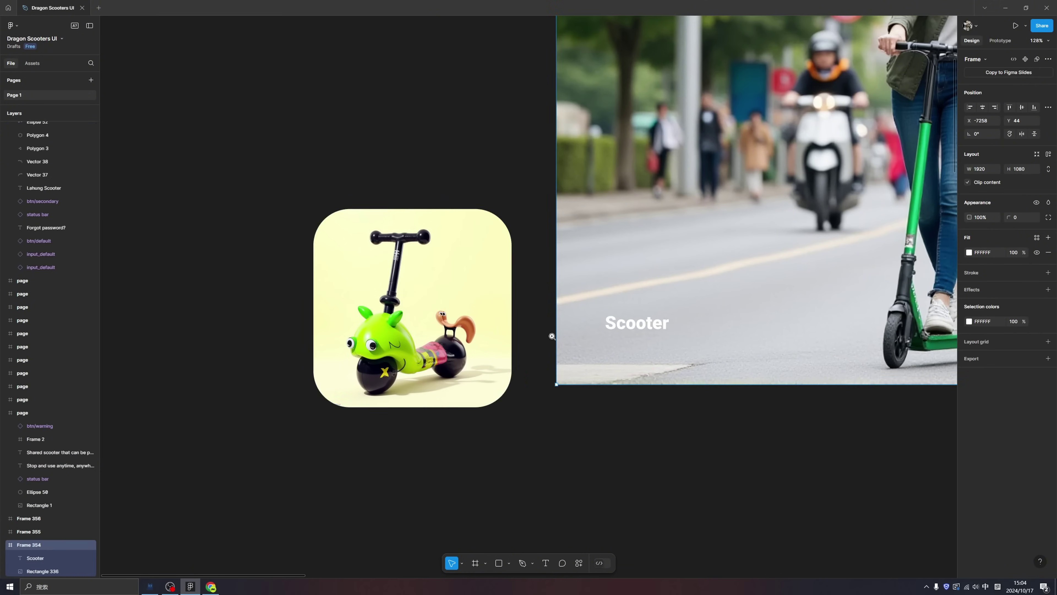
Move the rounded scooter icon onto the cover image above the Scooter text and resize it to 229 × 229
scroll(541, 337, "down", 3)
left_click_drag(556, 362, 411, 375)
left_click_drag(339, 329, 466, 274)
scroll(469, 282, "up", 3)
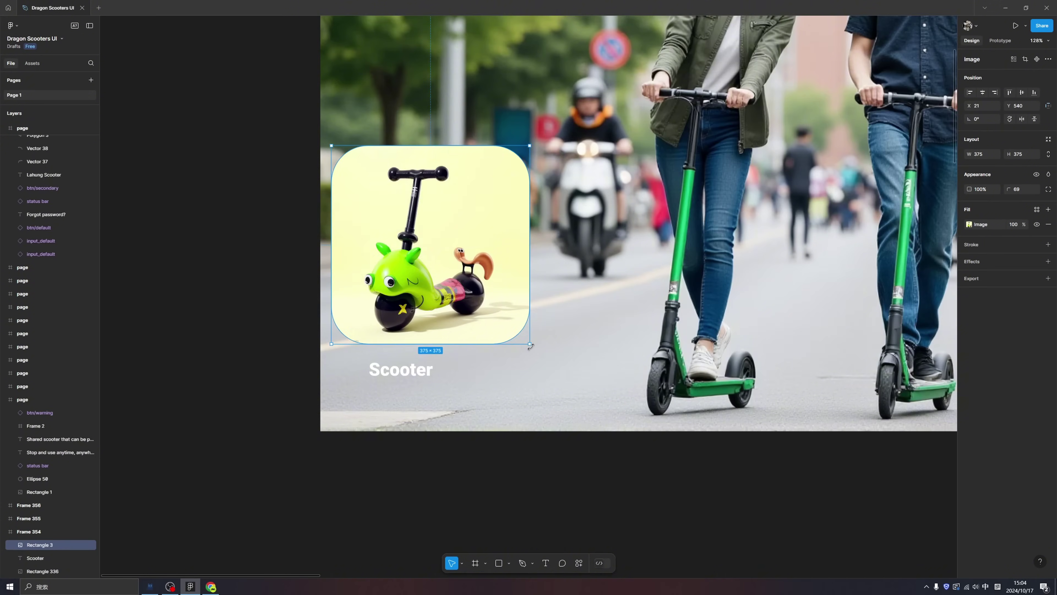
left_click_drag(531, 344, 469, 327)
scroll(468, 327, "down", 3)
Centre the cover's Scooter text beneath the icon and recolour it dark olive green
left_click(431, 377)
left_click_drag(431, 376, 333, 333)
scroll(332, 334, "up", 3)
left_click(969, 312)
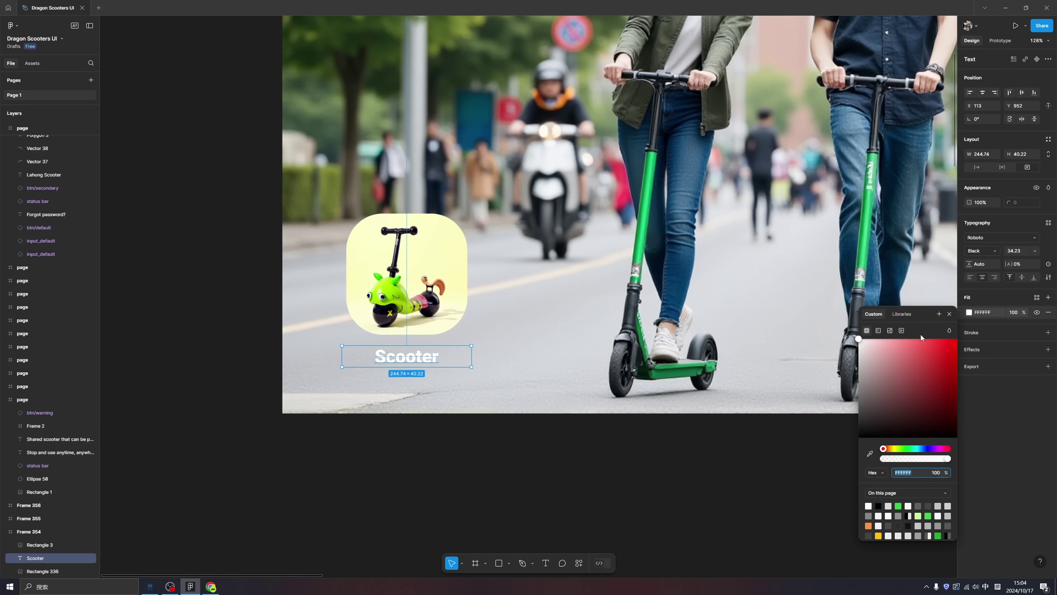
left_click(871, 454)
left_click(912, 56)
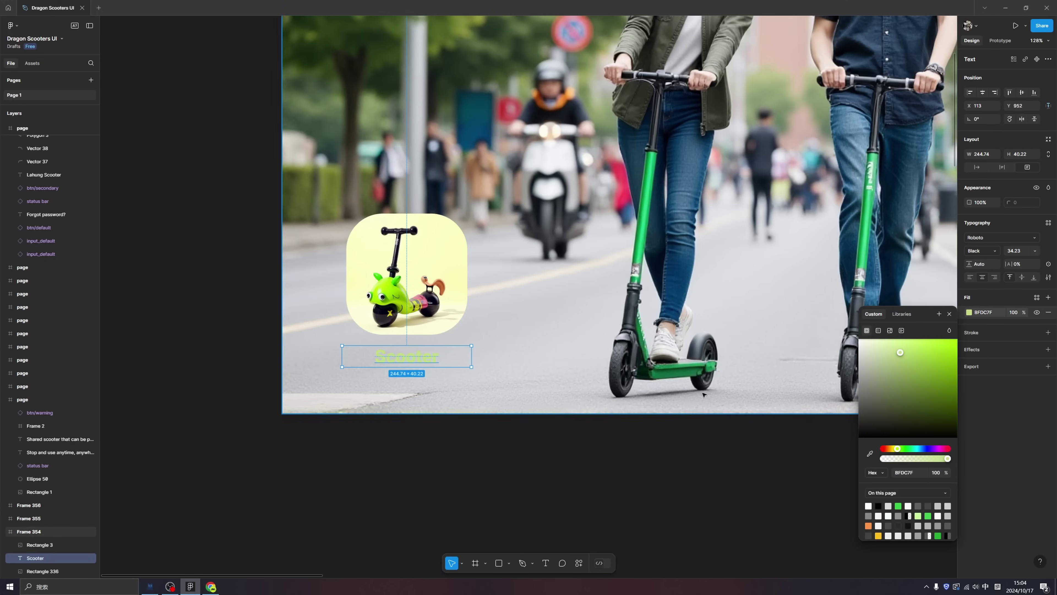
left_click(948, 401)
left_click(142, 414)
scroll(141, 413, "down", 3)
scroll(132, 433, "up", 3)
Add a white (FFFFFF) inside stroke of 1 to the scooter icon on the cover
left_click(415, 253)
left_click(1048, 243)
left_click(969, 260)
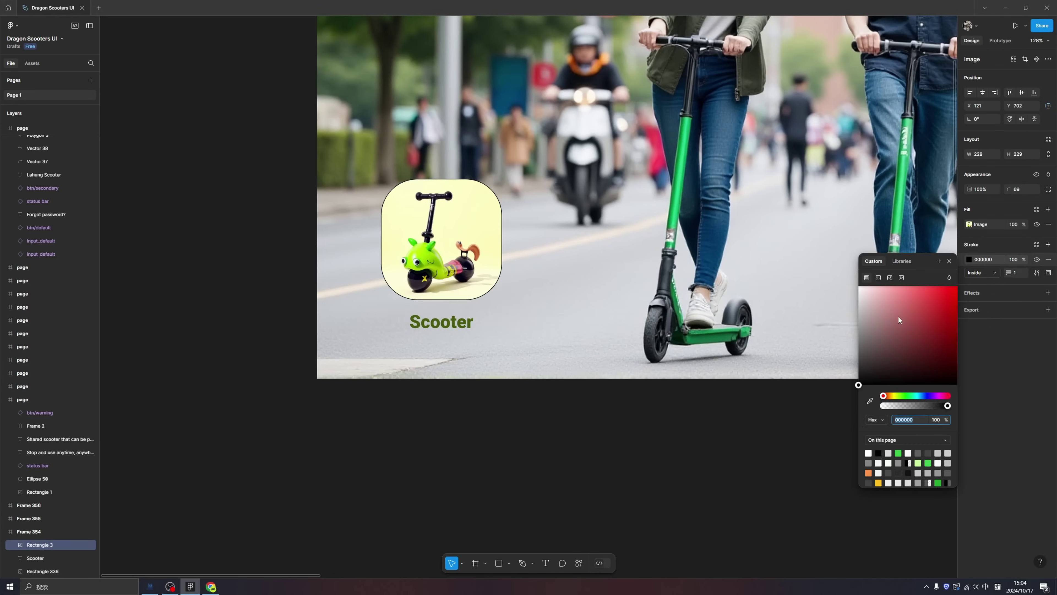
left_click(860, 288)
Paste a copy of the outlined scooter icon into the splash page
scroll(583, 326, "down", 6)
left_click(354, 352)
scroll(354, 352, "up", 5)
left_click(433, 333)
scroll(438, 359, "down", 8)
key("ctrl+v")
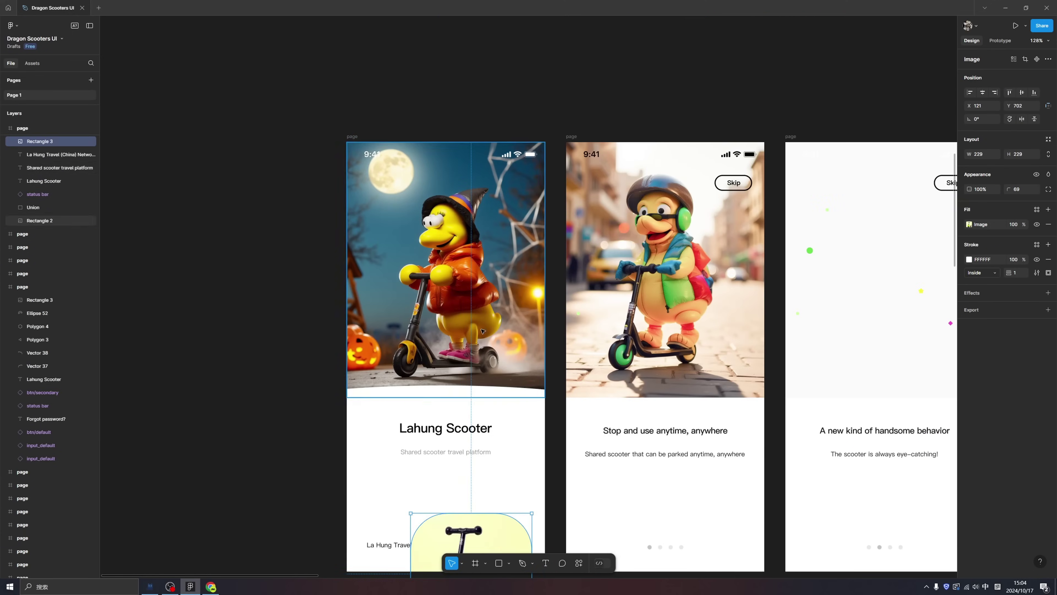
Scale the pasted icon proportionally to 100 × 100 and place it above the company name on the splash page
left_click_drag(469, 541, 459, 299)
left_click_drag(522, 394, 454, 326)
key("ctrl+z")
key("k")
left_click_drag(433, 304, 472, 345)
Set the font of the splash page's Lahung Scooter title to Oi
scroll(462, 367, "down", 4)
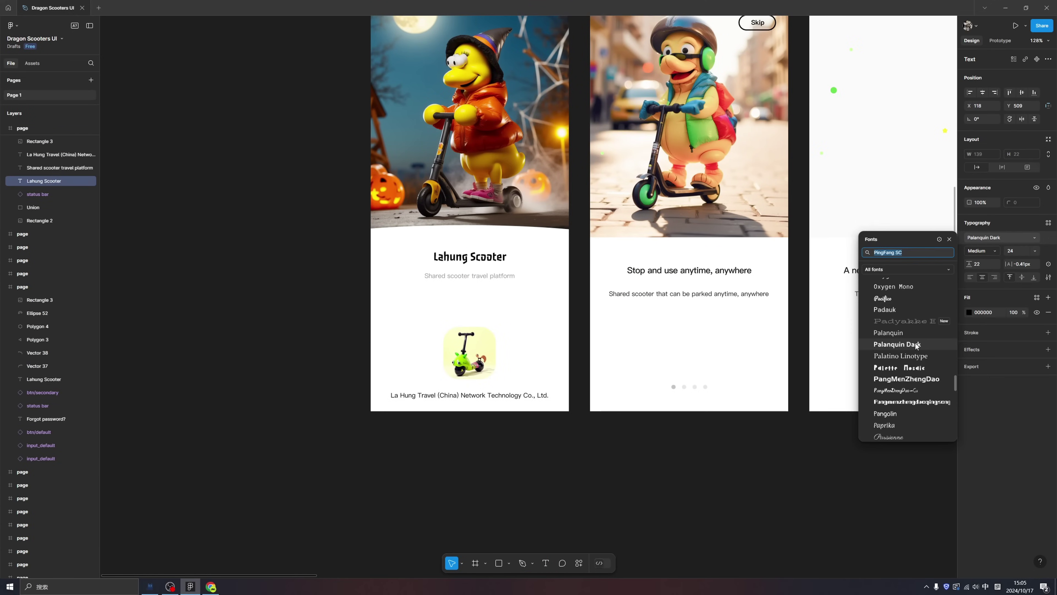
scroll(911, 338, "up", 1)
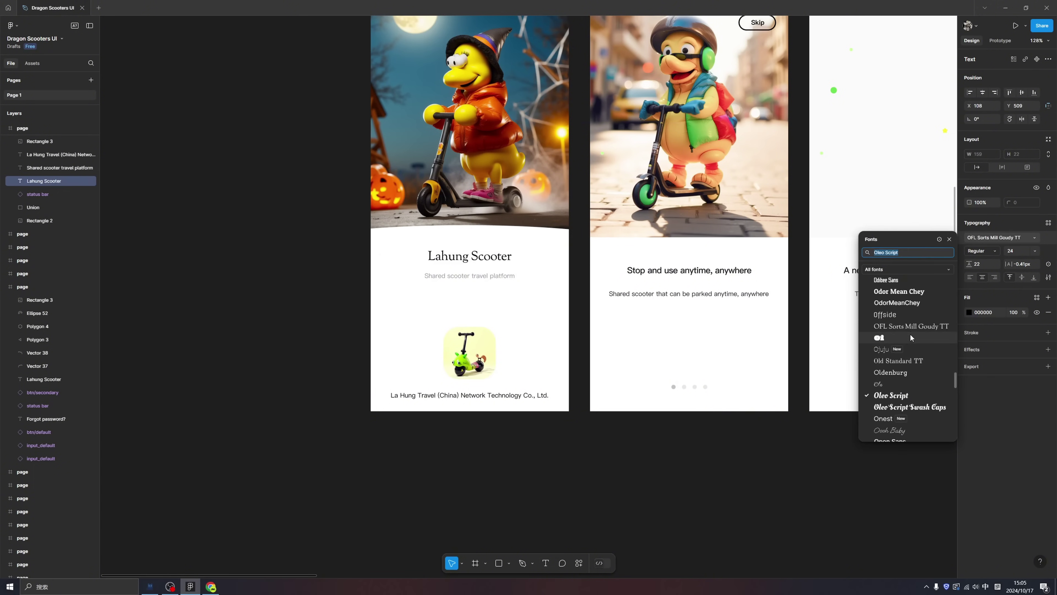
left_click(911, 339)
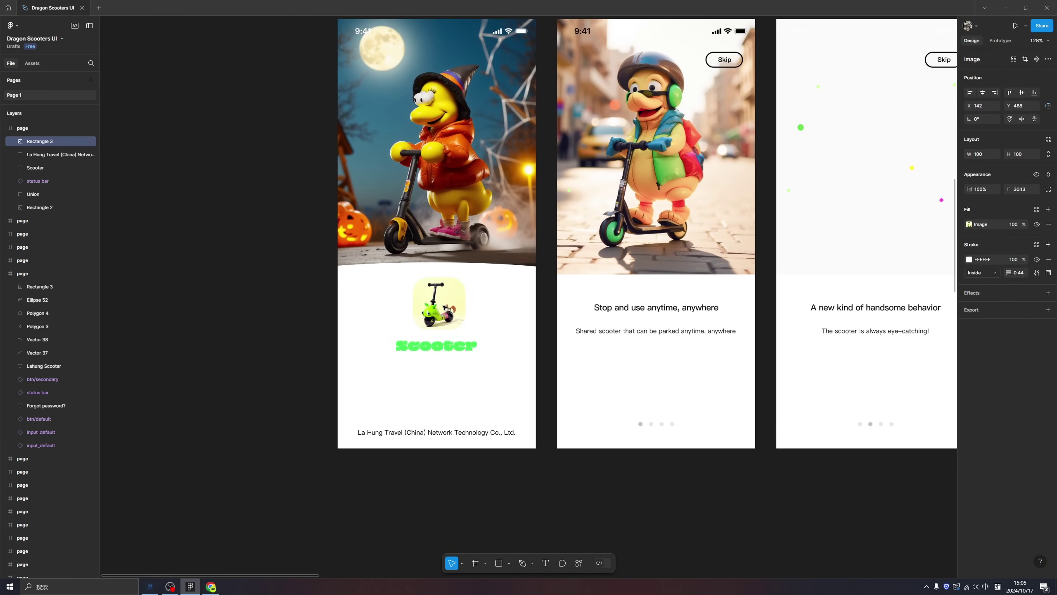
Recolour the splash page's Scooter title light grey (CCCCCC) and change it to another display font
left_click(970, 312)
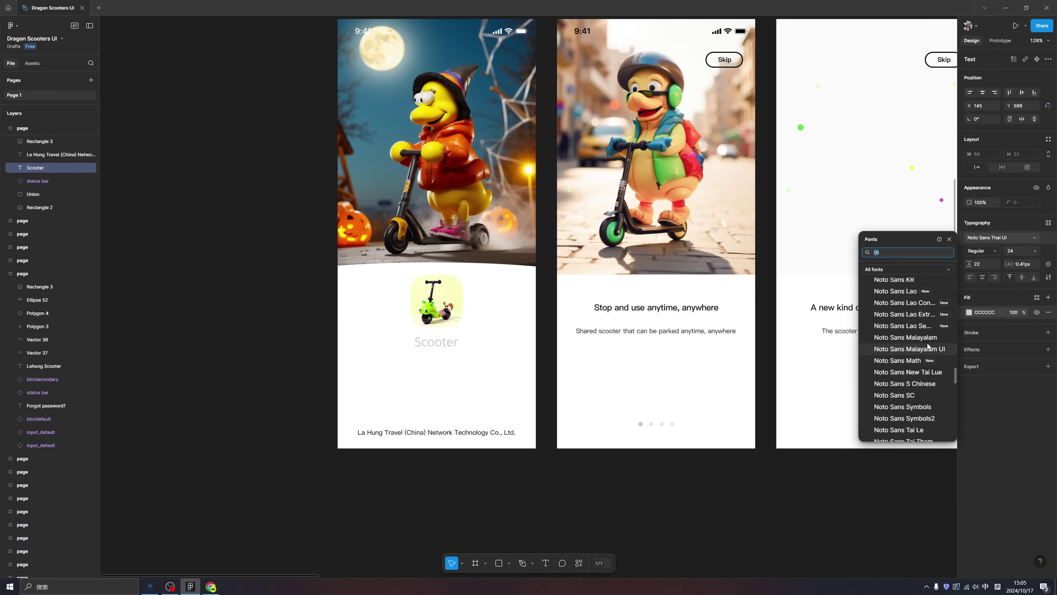
scroll(910, 345, "up", 1)
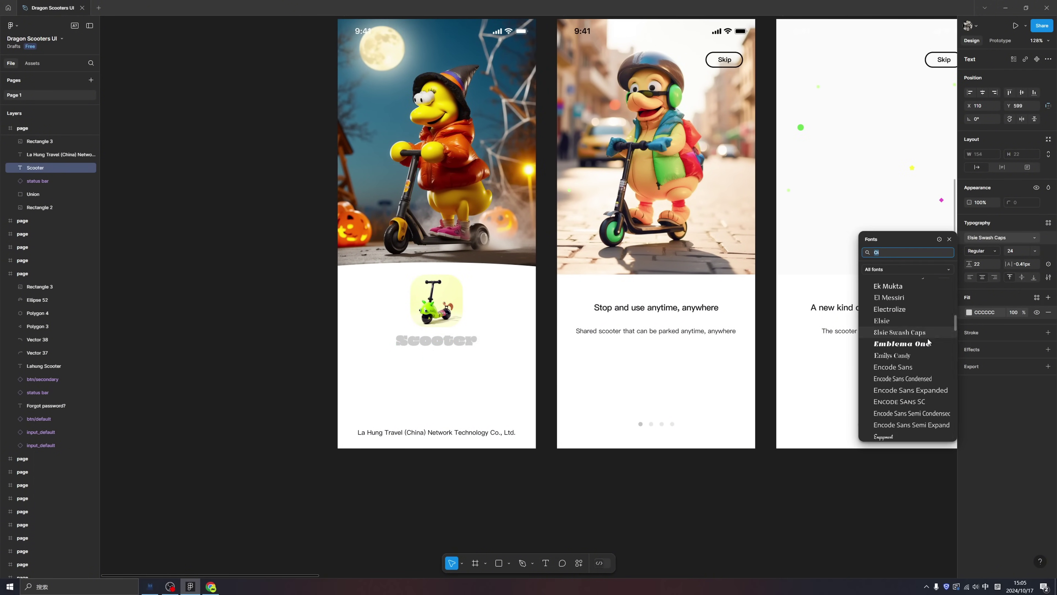
left_click(909, 345)
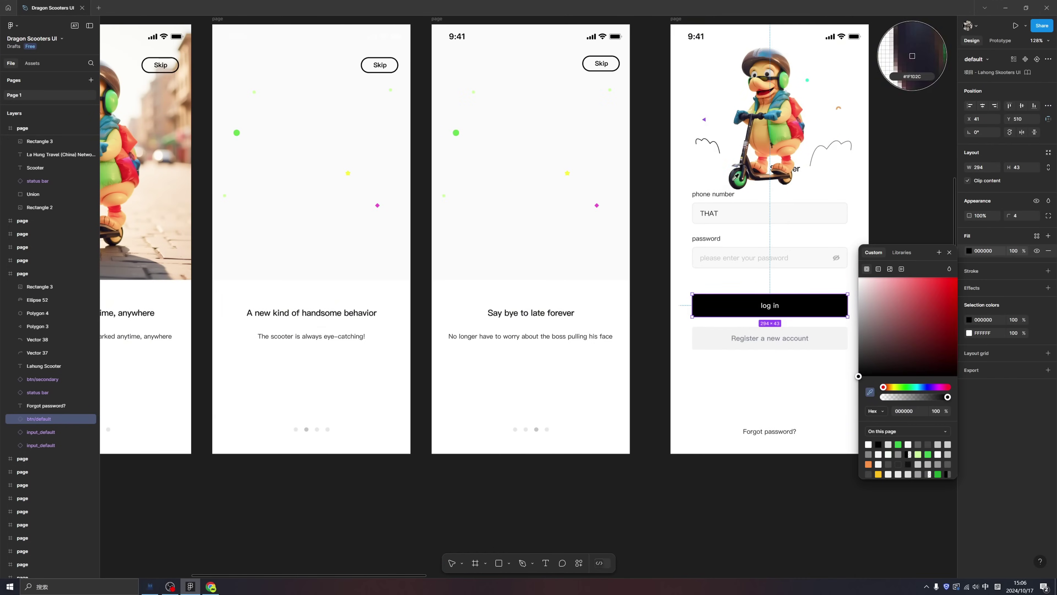
Recolour the login page's log in button bright green
left_click(939, 290)
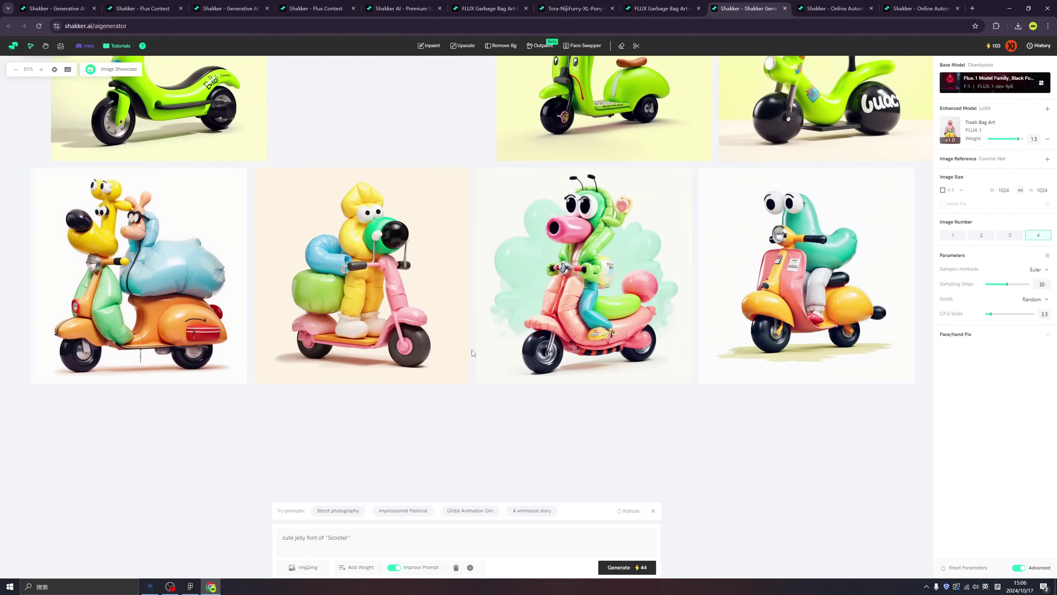
In Shakker, move the image of the green character riding a pink scooter beside the cut-out green kick scooter
scroll(472, 349, "down", 3)
scroll(555, 422, "up", 3)
scroll(583, 333, "down", 5)
scroll(721, 283, "up", 6)
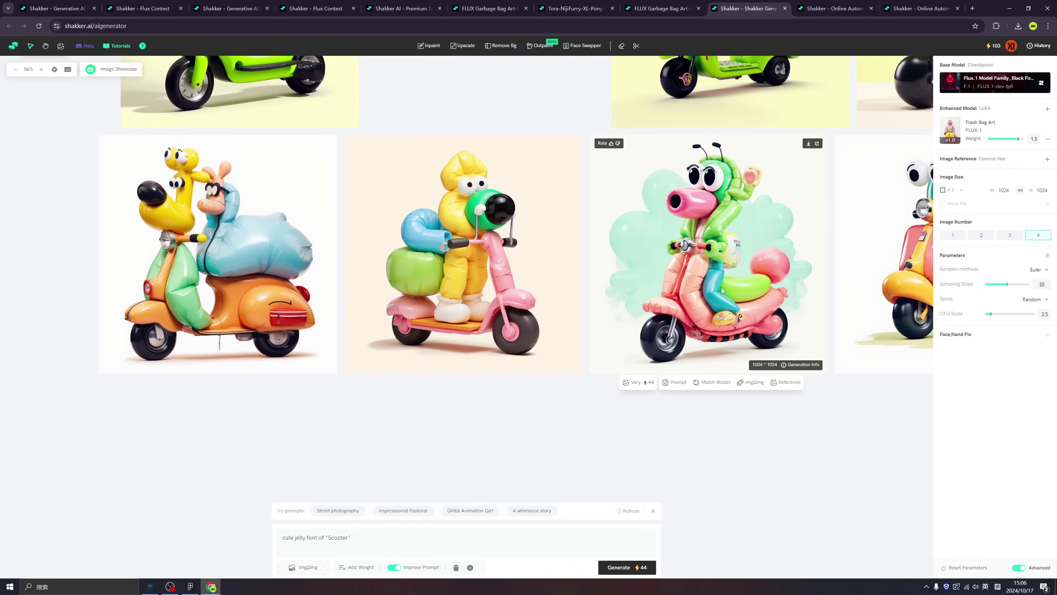
left_click_drag(698, 268, 120, 271)
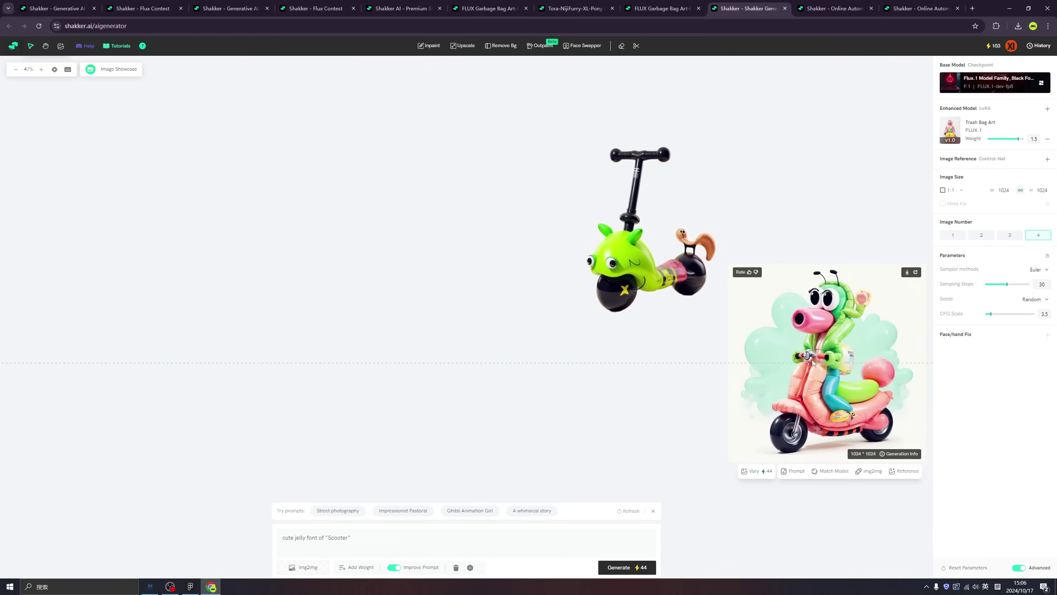
left_click_drag(813, 360, 419, 318)
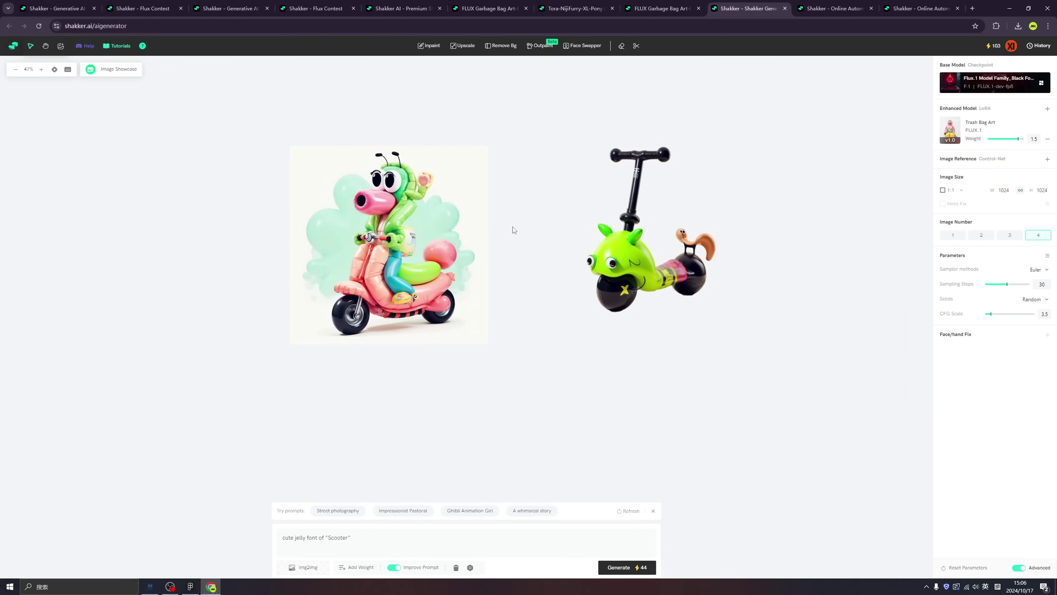
Remove the background of the pink scooter rider image and download it
left_click(465, 199)
left_click(501, 45)
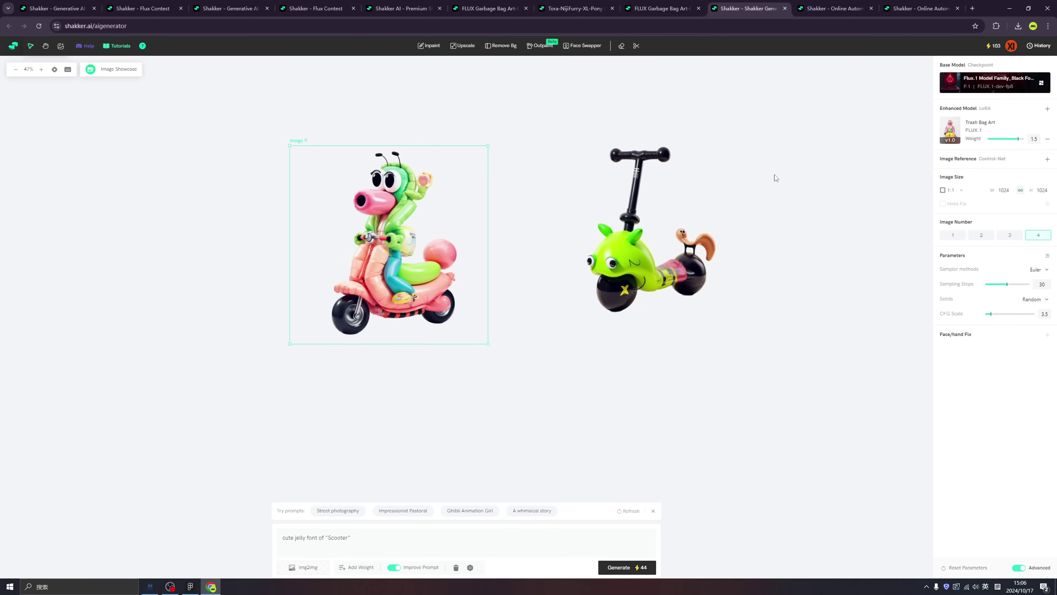
left_click(472, 154)
Switch to Figma and fill the picture area of the "A new kind of handsome behavior" page with the downloaded pink scooter rider
left_click(190, 587)
left_click_drag(484, 338, 441, 346)
left_click(531, 246)
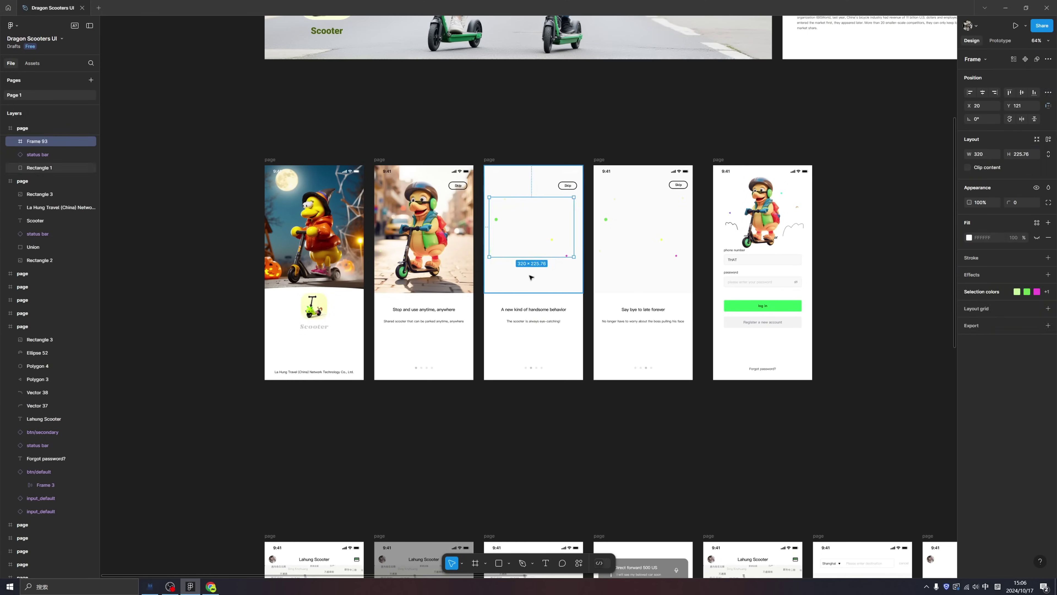
left_click(530, 275)
left_click(969, 225)
left_click(888, 245)
left_click(902, 302)
double_click(95, 90)
left_click(466, 402)
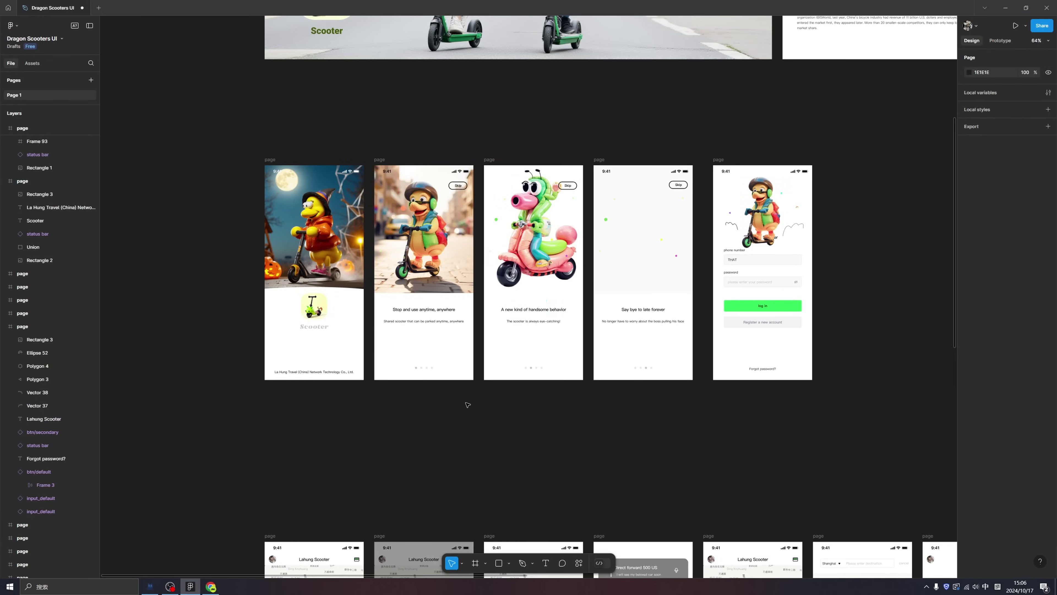
Resize the pink scooter rider picture to 289 × 373 and centre it horizontally on its page
scroll(534, 249, "up", 3)
left_click(533, 248)
left_click_drag(635, 80, 609, 112)
left_click(646, 260)
scroll(647, 259, "down", 3)
left_click_drag(602, 273, 603, 276)
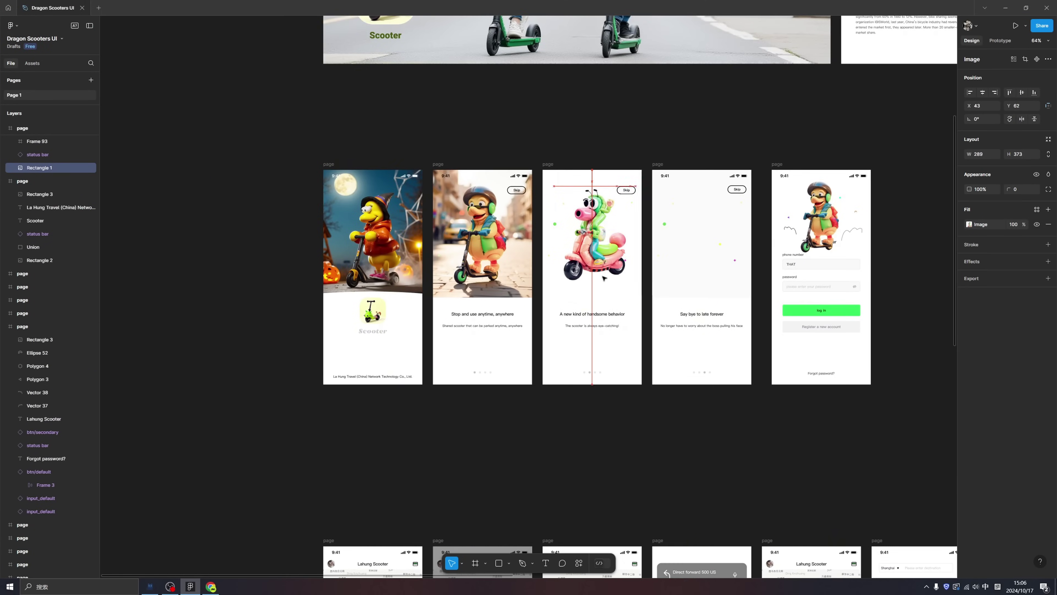
left_click(649, 402)
Switch to Shakker and generate two images from the prompt "cute jelly Scooter saying good bye"
left_click_drag(649, 402, 585, 383)
scroll(689, 317, "up", 3)
left_click(210, 586)
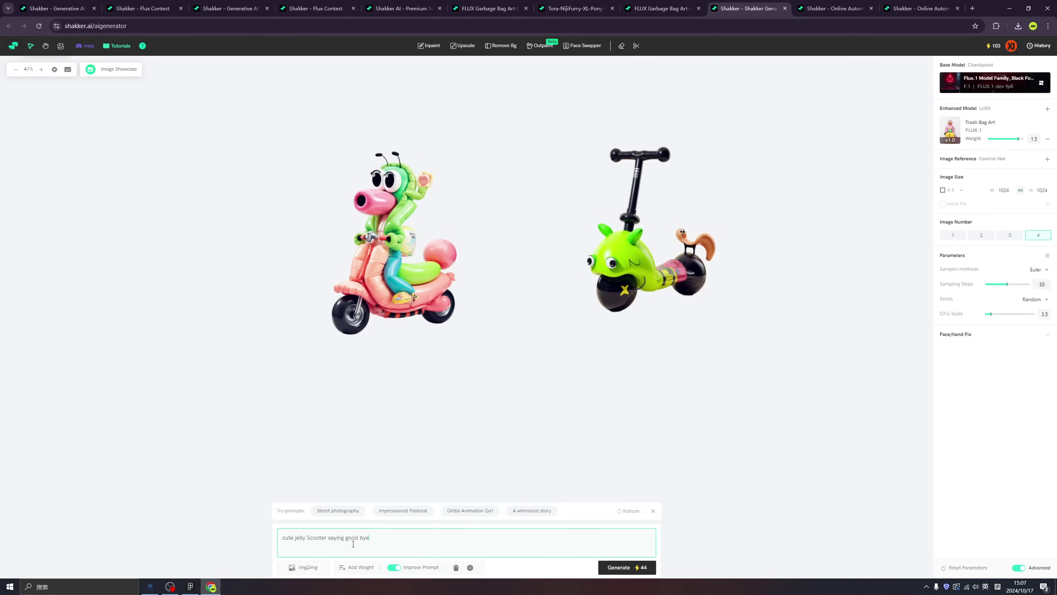
left_click(979, 237)
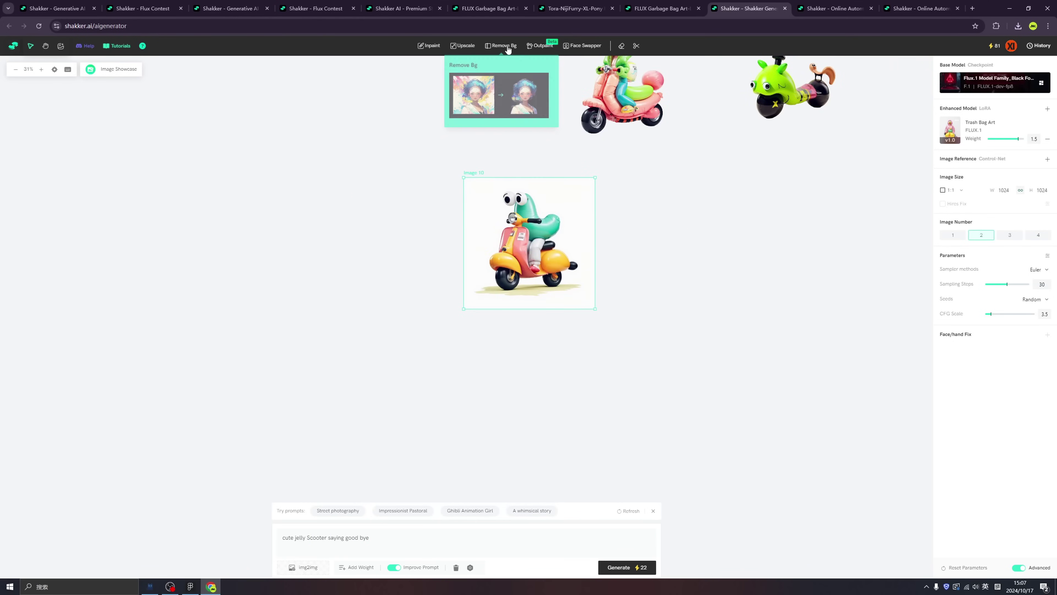
Remove the background of the generated teal character on the yellow and pink scooter and download the cut-out
left_click(507, 47)
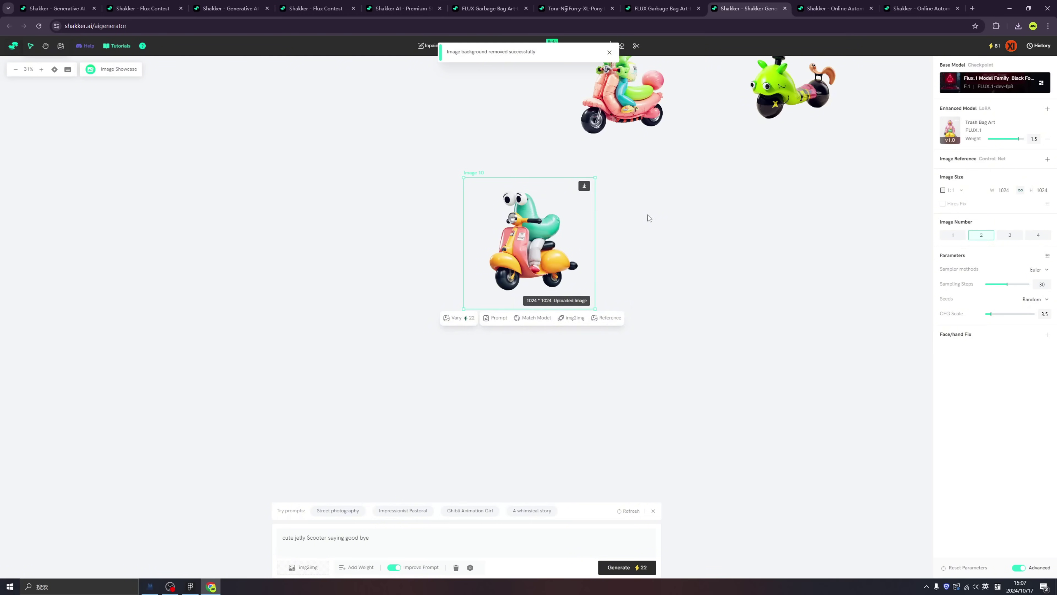
left_click(586, 186)
left_click(641, 245)
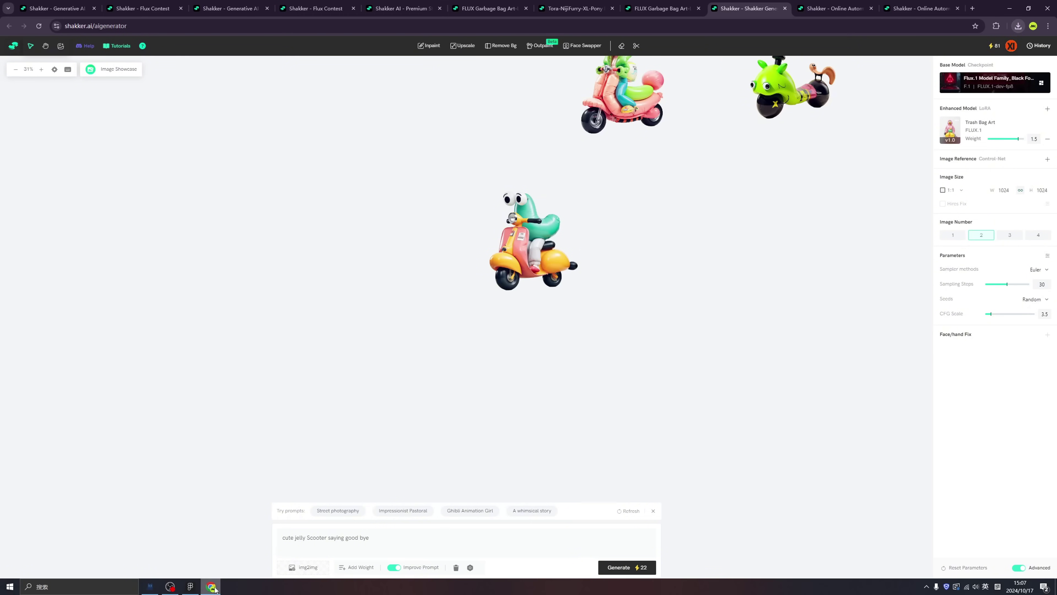
Switch to Figma and draw a flat grey ellipse about 275 × 30 beneath the pink scooter's wheels
left_click(190, 586)
scroll(478, 265, "down", 3)
left_click(455, 213)
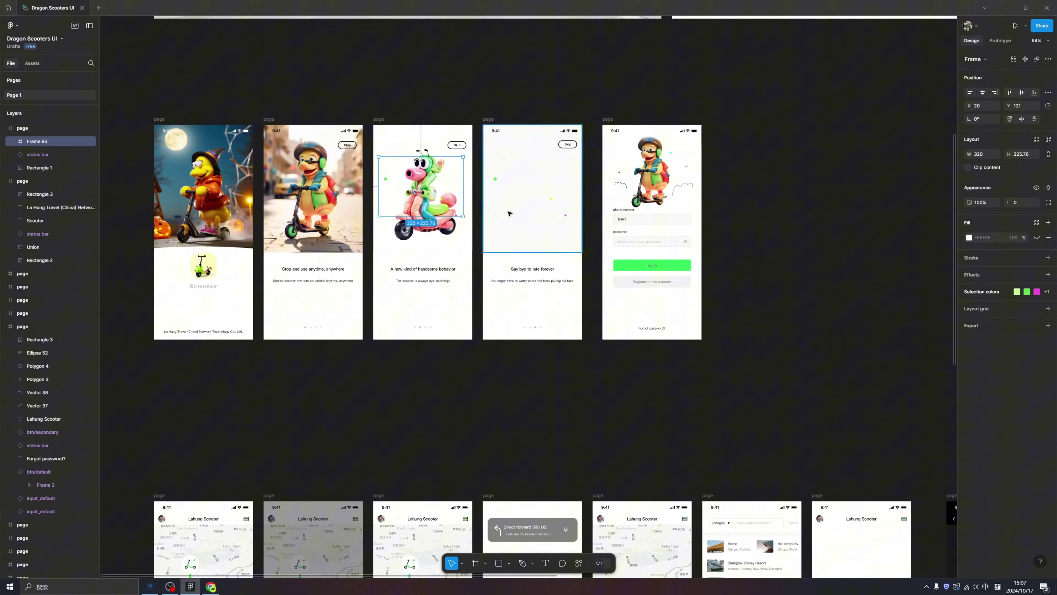
key("o")
scroll(390, 224, "up", 5)
mouse_move(399, 250)
left_mouse_down()
mouse_move(545, 265)
mouse_move(499, 252)
left_mouse_up()
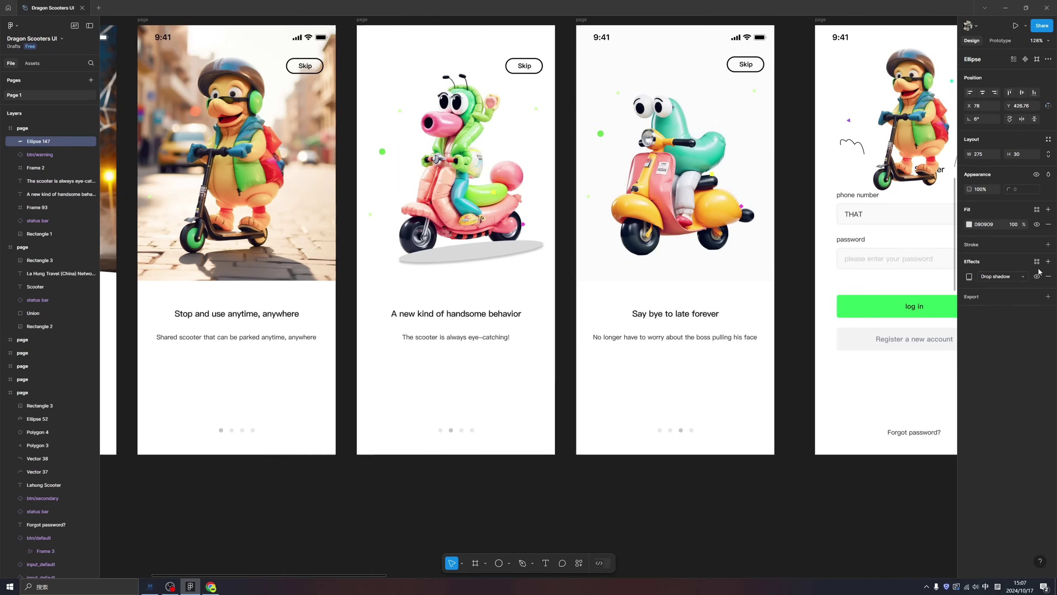
Change the ellipse's drop shadow to a layer blur and increase the blur amount to form a soft shadow
left_click(1006, 276)
left_click(1008, 286)
left_click(969, 276)
left_click_drag(901, 296, 920, 296)
Place a copy of the blurred ellipse beneath the yellow scooter on the "Say bye to late forever" page
left_click_drag(462, 258, 703, 252)
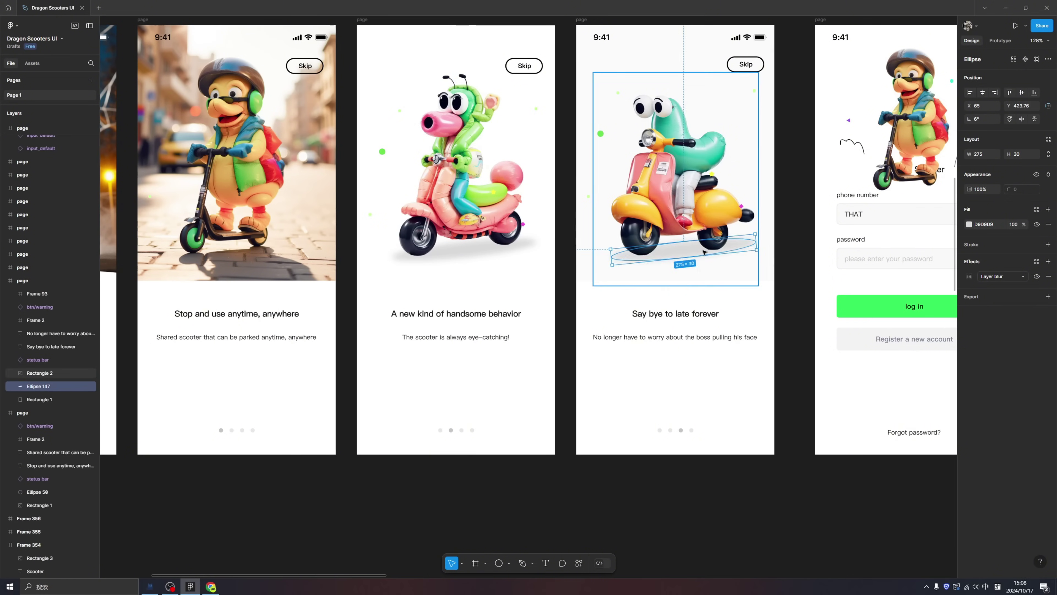
left_click(782, 269)
scroll(647, 283, "down", 3)
left_click_drag(420, 313, 458, 300)
scroll(475, 279, "up", 3)
left_click_drag(541, 235, 385, 317)
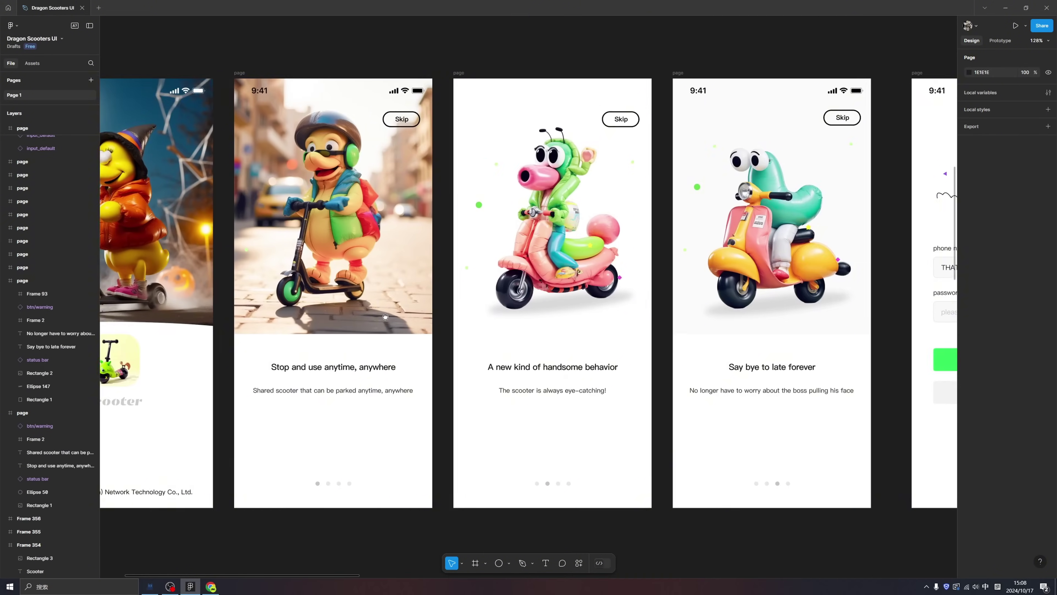
Replace the street picture on the "Stop and use anytime, anywhere" page with the cut-out duck character, sized 332 × 427
scroll(385, 317, "right", 5)
scroll(385, 317, "left", 6)
left_click(419, 244)
key("Delete")
key("ctrl+v")
left_click_drag(529, 292, 407, 207)
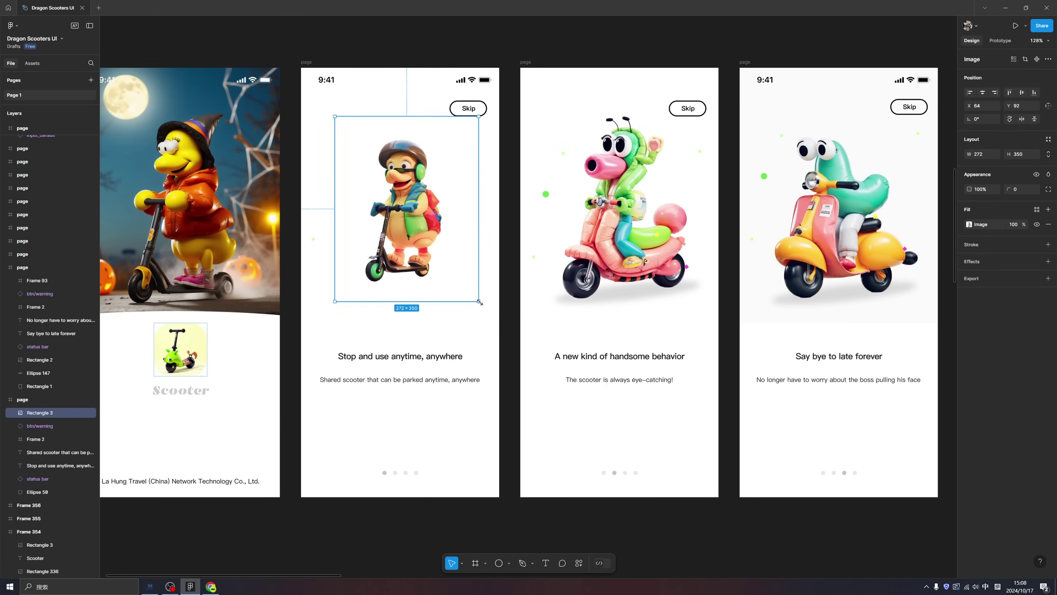
left_click_drag(480, 300, 495, 326)
Copy the blurred shadow ellipse onto the "Stop and use anytime, anywhere" page and layer it behind the duck character
left_click(589, 299)
left_click(68, 248)
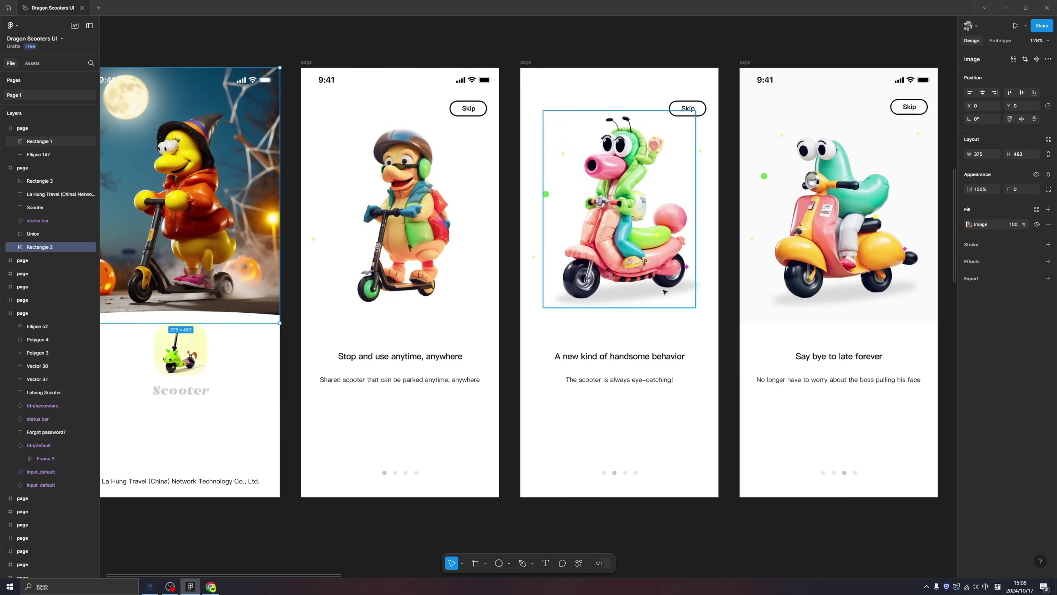
right_click(639, 289)
mouse_move(708, 344)
left_click(762, 370)
left_click(299, 63)
key("ctrl+v")
left_click_drag(445, 291, 435, 297)
left_click_drag(47, 425, 47, 410)
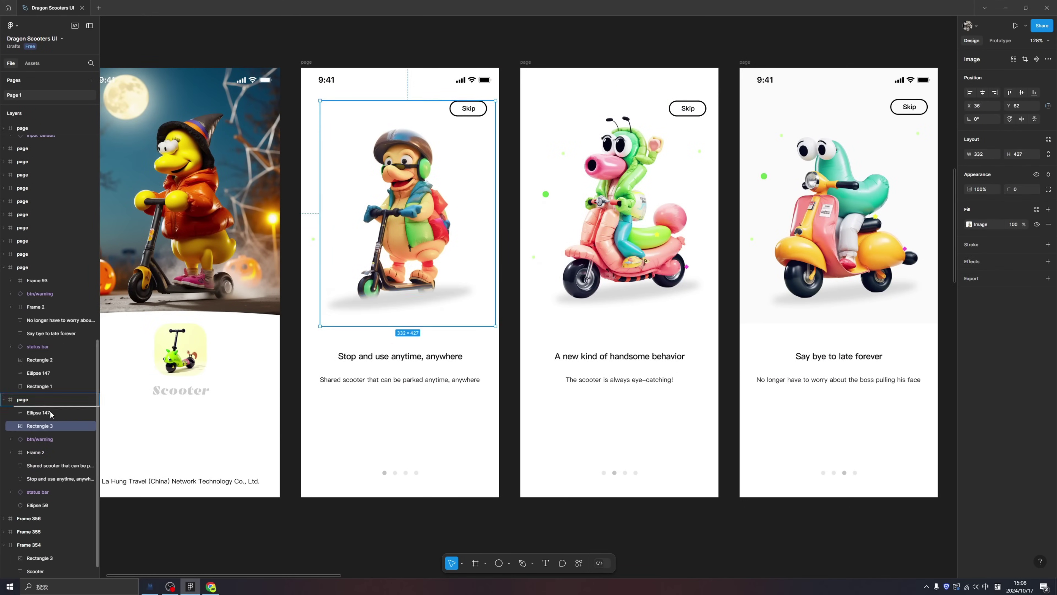
scroll(398, 222, "down", 3)
left_click(489, 371)
Flip the pink scooter rider and its shadow horizontally on the "A new kind of handsome behavior" page
scroll(447, 276, "up", 3)
left_click_drag(462, 267, 603, 225)
right_click(602, 224)
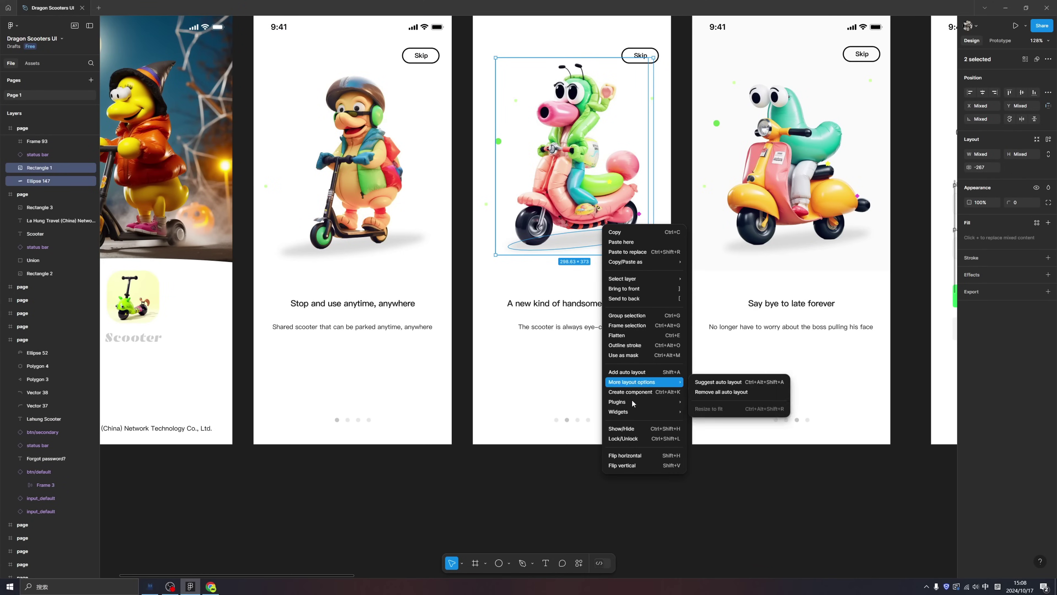
left_click(639, 456)
left_click_drag(597, 207, 598, 207)
left_click(462, 212)
left_click_drag(462, 212, 499, 254)
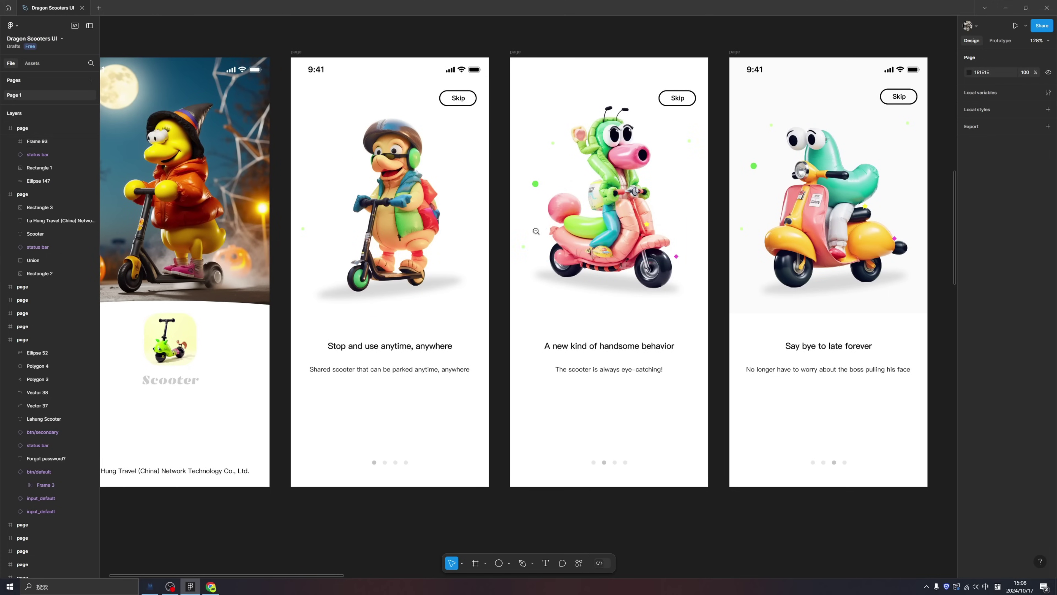
Copy the green scooter logo from the splash page and remove the duck character from the login page
left_click_drag(611, 271, 531, 260)
scroll(438, 296, "down", 3)
left_click(359, 290)
left_click_drag(775, 198, 493, 291)
scroll(609, 226, "up", 3)
left_click(608, 226)
Paste the green scooter logo into the login page and centre it above the "Lahung Scooter" title
left_click(382, 89)
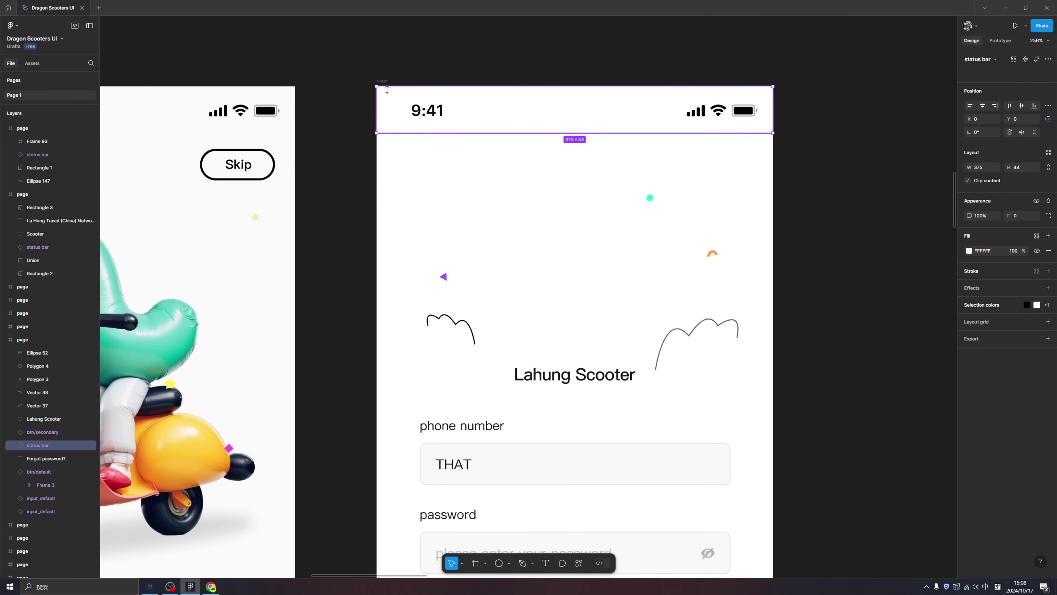
left_click(382, 81)
key("ctrl+v")
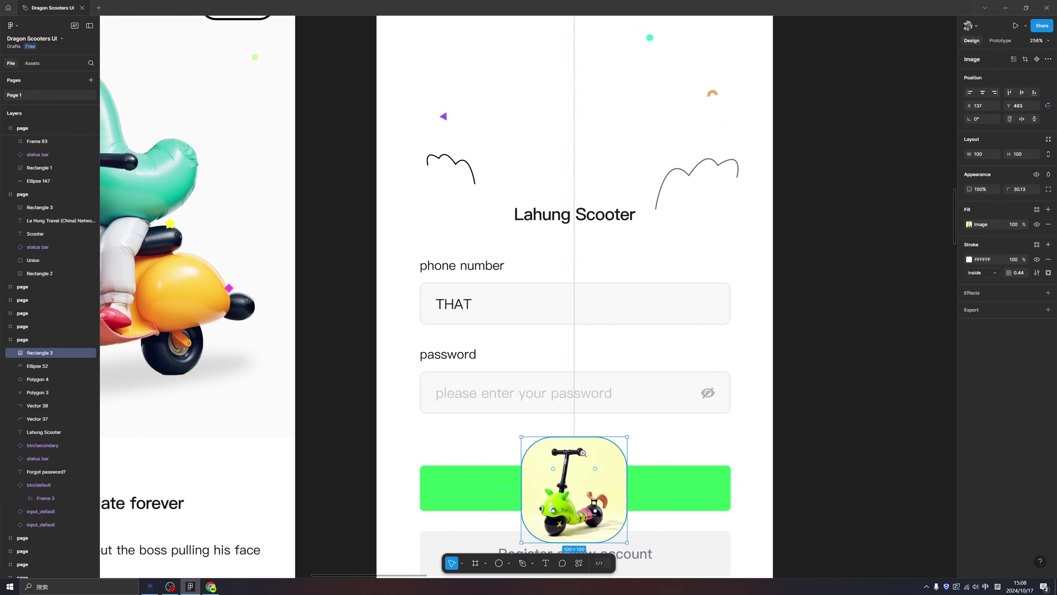
scroll(585, 468, "down", 3)
left_click_drag(590, 470, 585, 284)
scroll(583, 297, "up", 5)
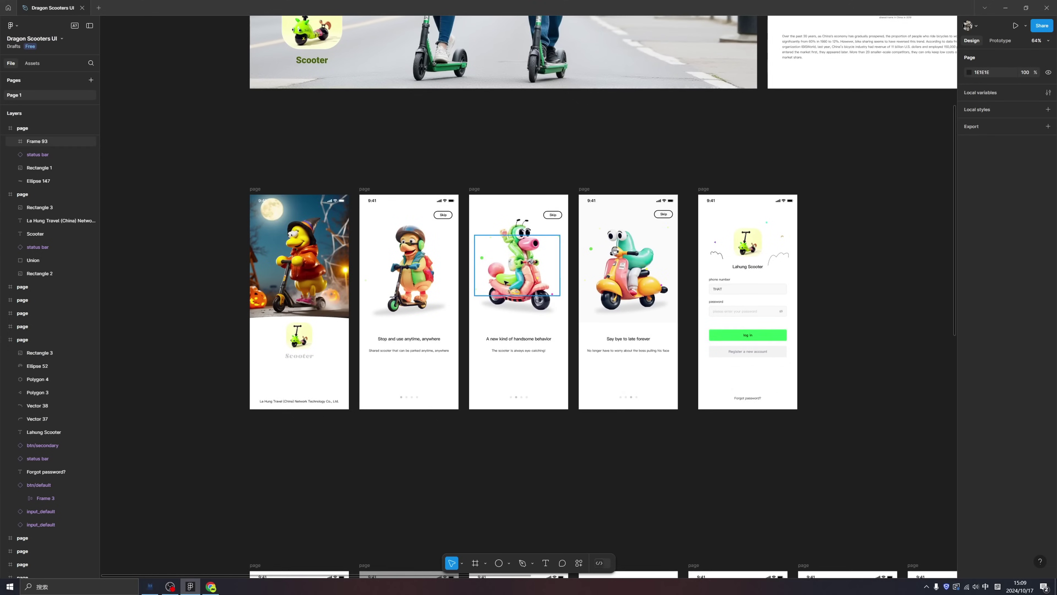
scroll(543, 283, "up", 1)
scroll(527, 324, "up", 2)
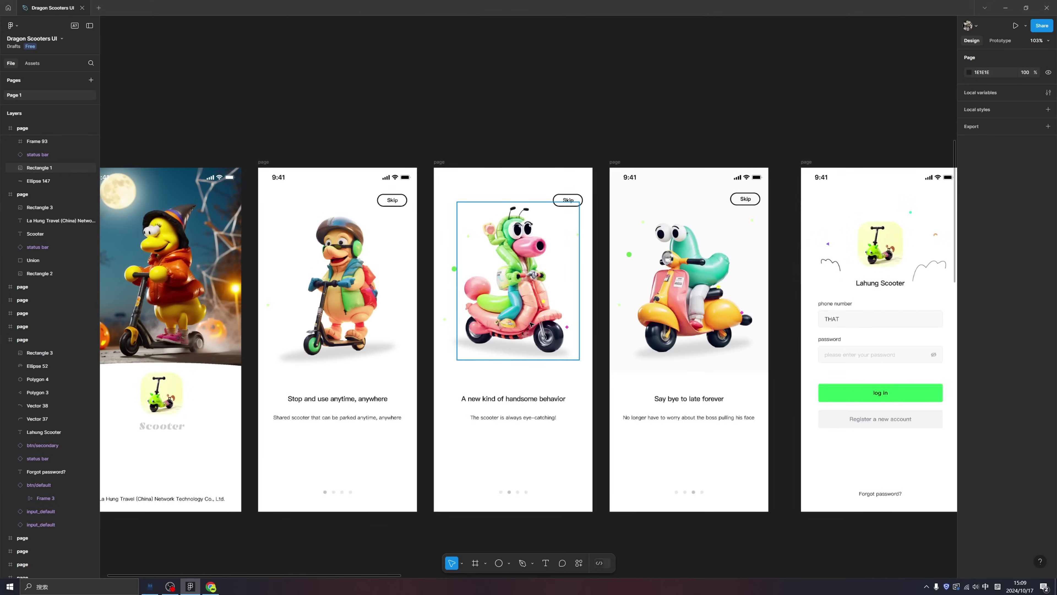
scroll(531, 321, "down", 5)
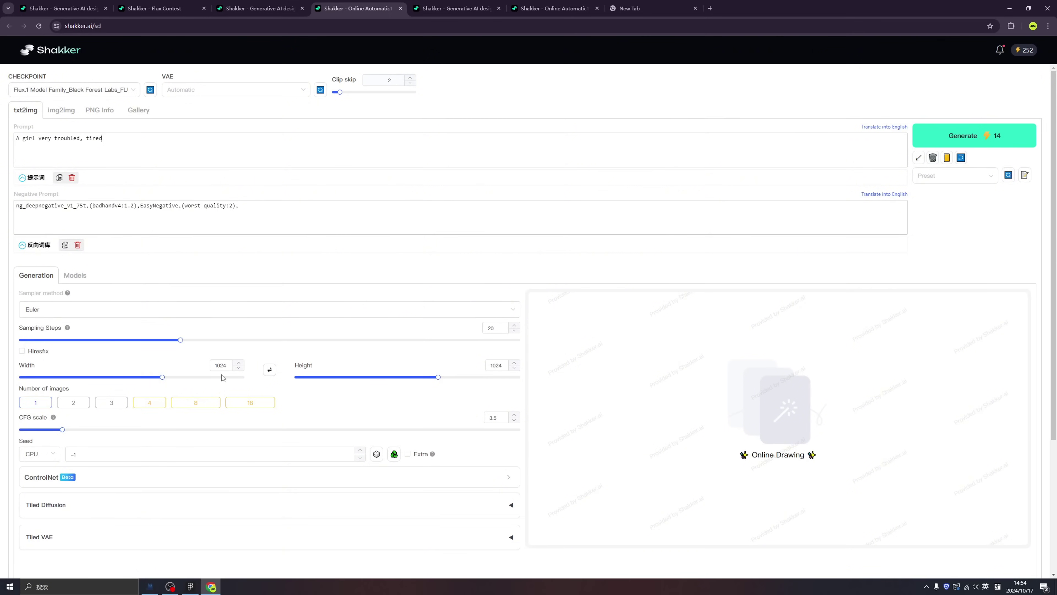
On Shakker's txt2img page, set the image width to 872 and the height to 824
scroll(129, 360, "down", 1)
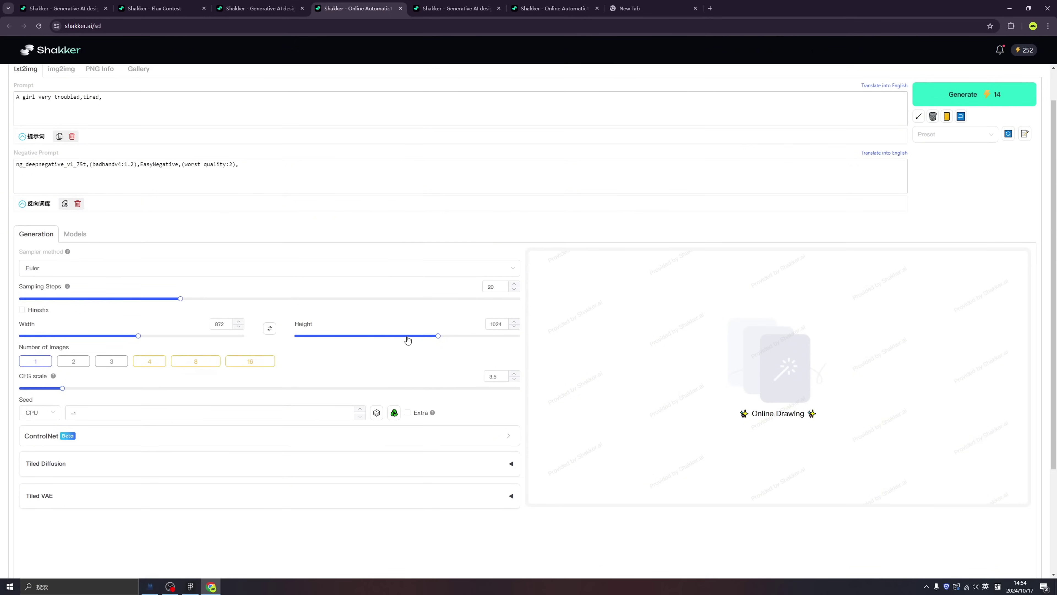
scroll(207, 398, "down", 2)
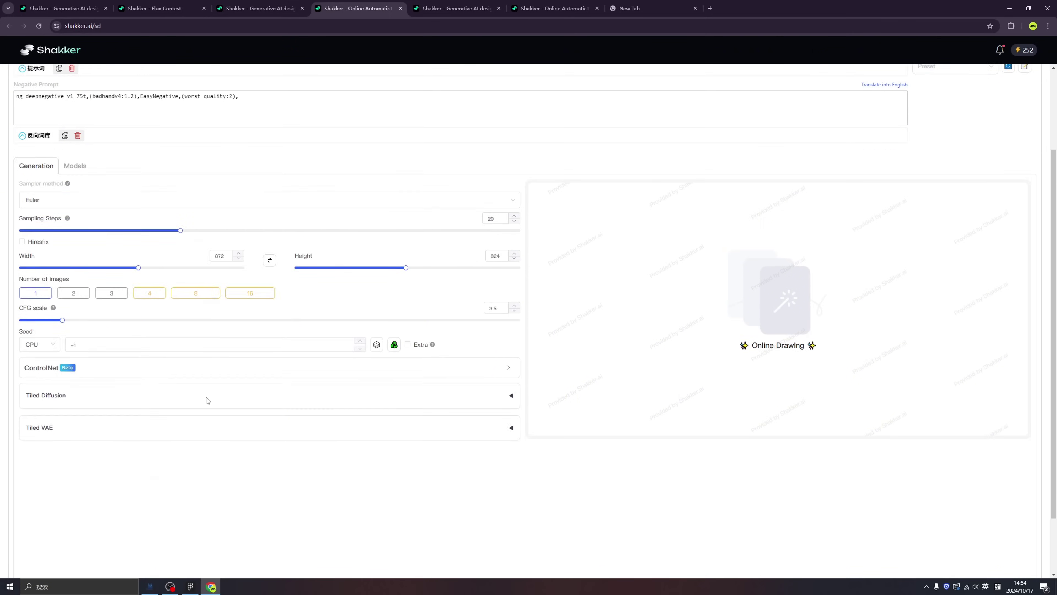
scroll(185, 391, "up", 3)
scroll(158, 385, "down", 1)
Add the AWPortraitFL LoRA and generate the portrait of the troubled, tired girl
left_click(76, 234)
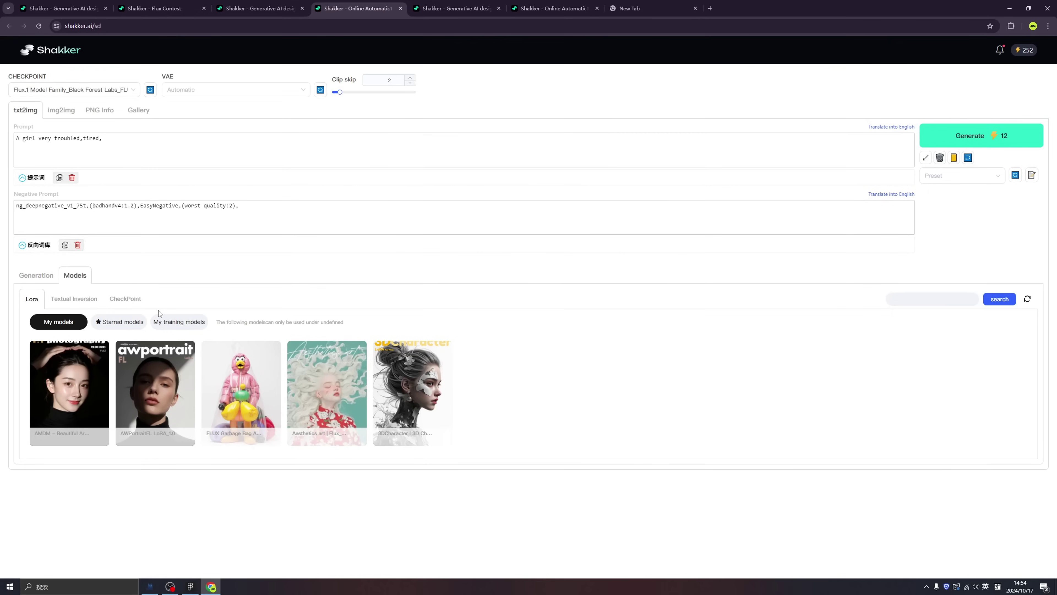
left_click(164, 385)
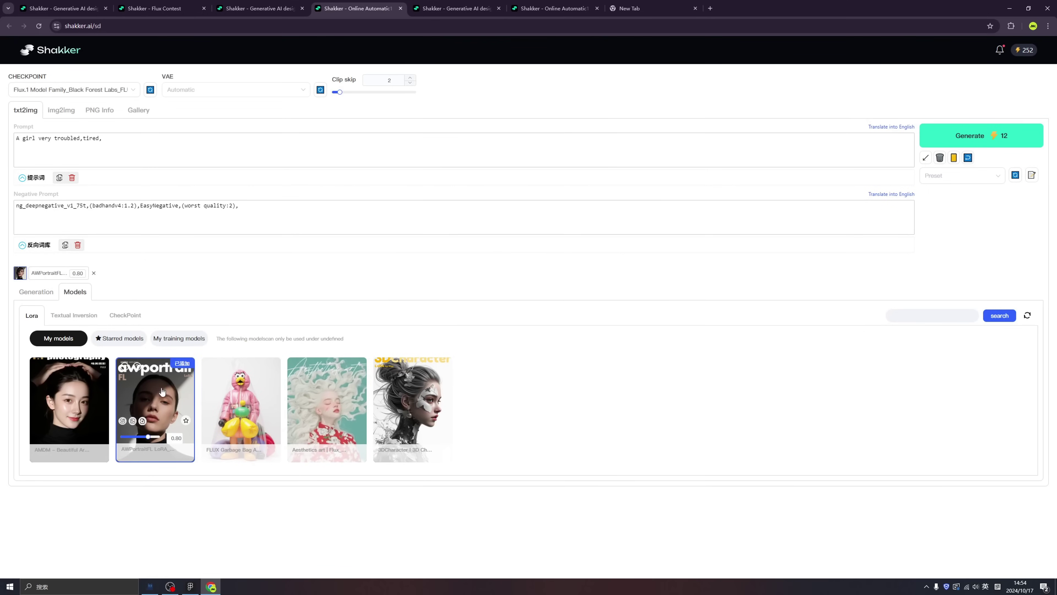
left_click(970, 138)
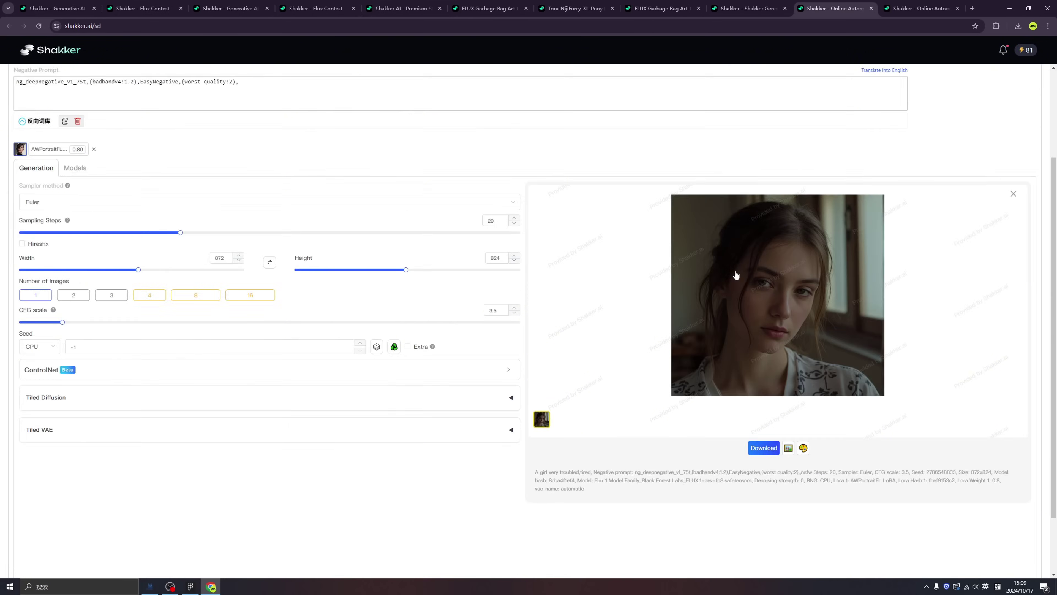
Open the generated portrait in the enlarged preview and copy the image
left_click(736, 276)
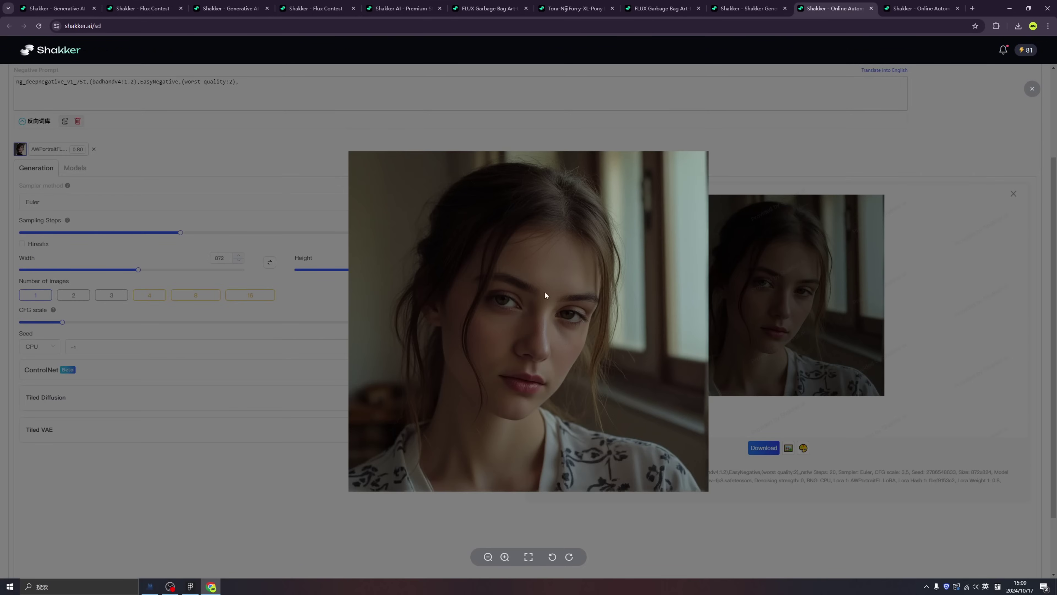
right_click(502, 306)
left_click(528, 332)
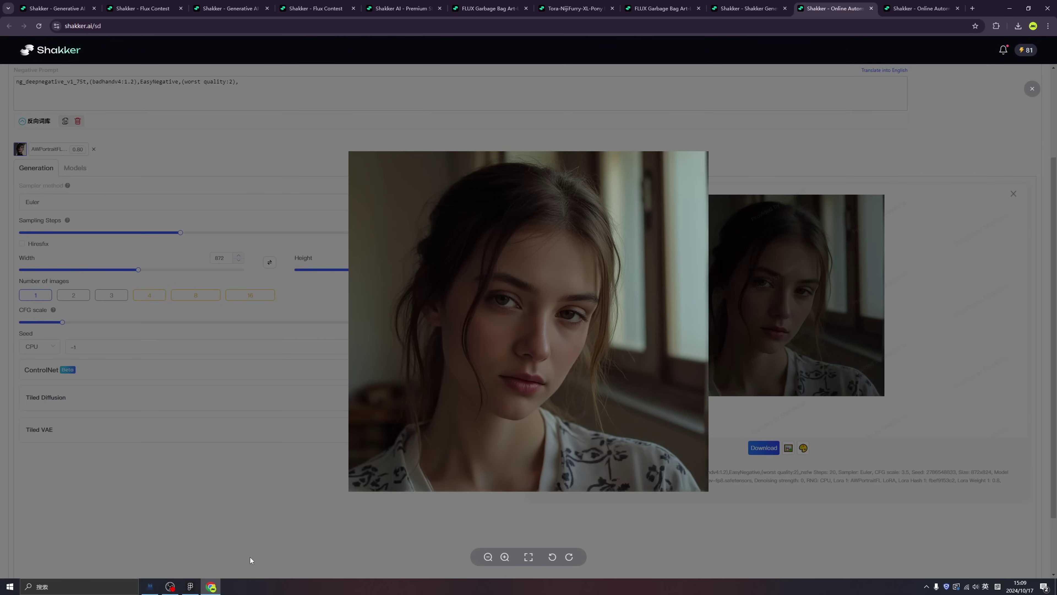
Switch to Figma, paste the portrait onto the canvas and move it below the persona frame
left_click(192, 584)
left_click_drag(618, 366, 299, 414)
left_click_drag(512, 411, 433, 343)
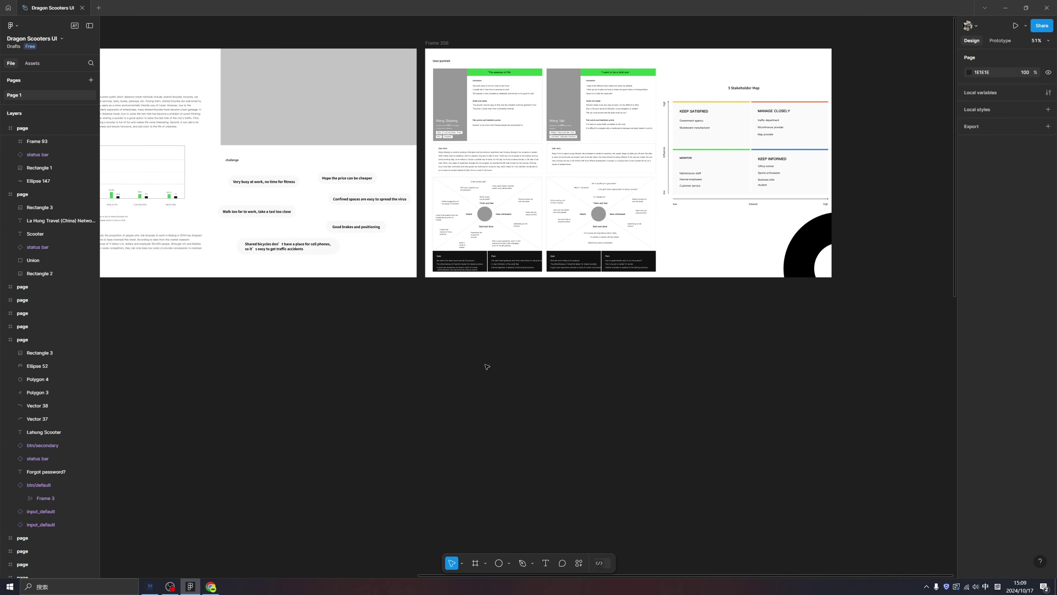
key("ctrl+v")
left_click_drag(487, 366, 454, 485)
scroll(476, 211, "up", 5)
Fill the grey circle at the centre of the first persona's empathy map with the portrait
left_click(499, 221)
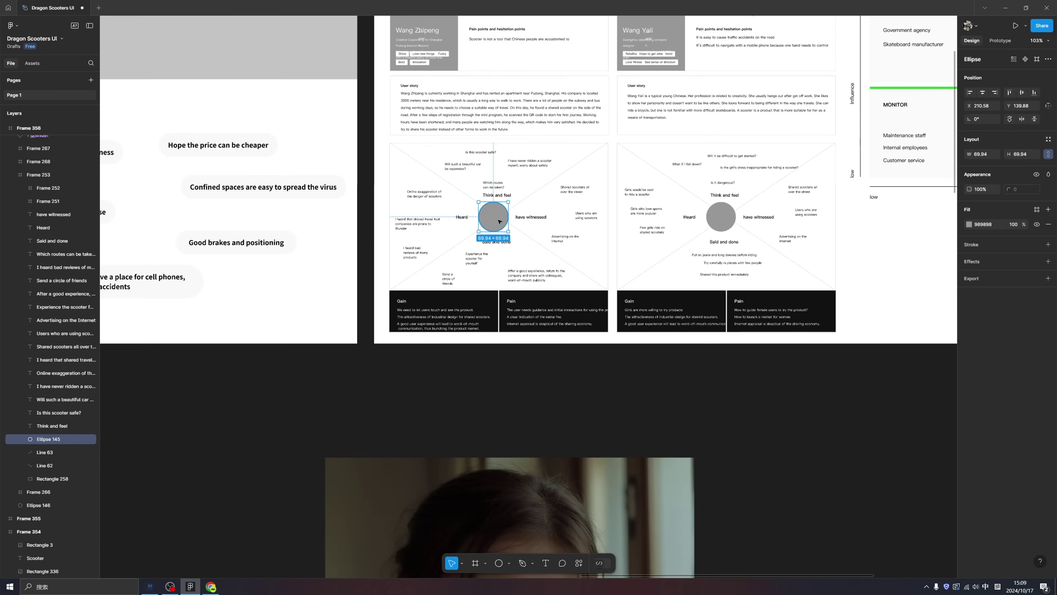
key("ctrl+v")
scroll(495, 217, "up", 8)
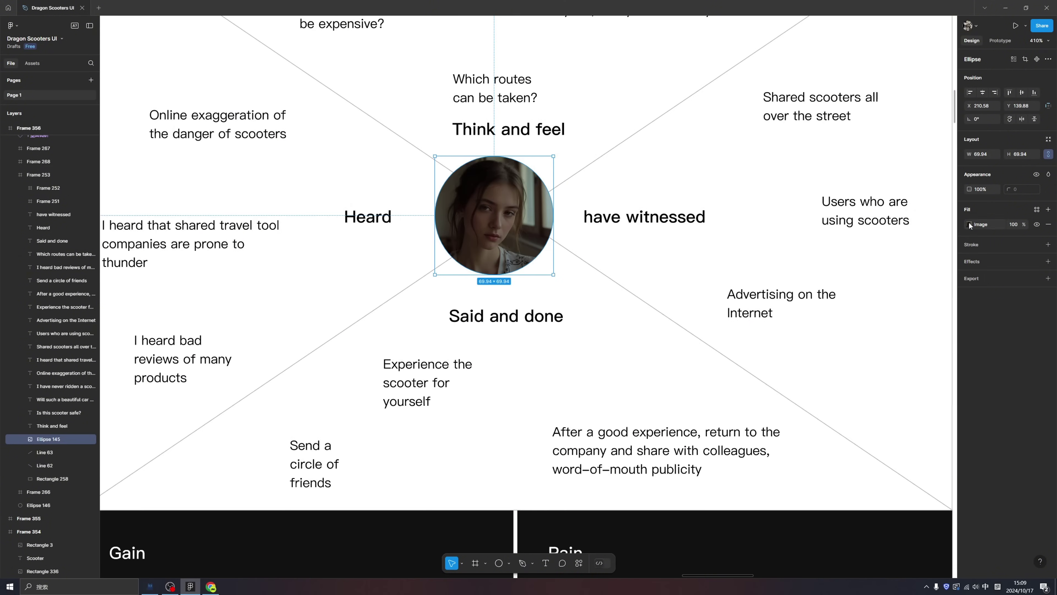
Raise the exposure of the portrait fill and apply it to the first persona card's picture area
left_click(970, 225)
left_click_drag(928, 342, 944, 344)
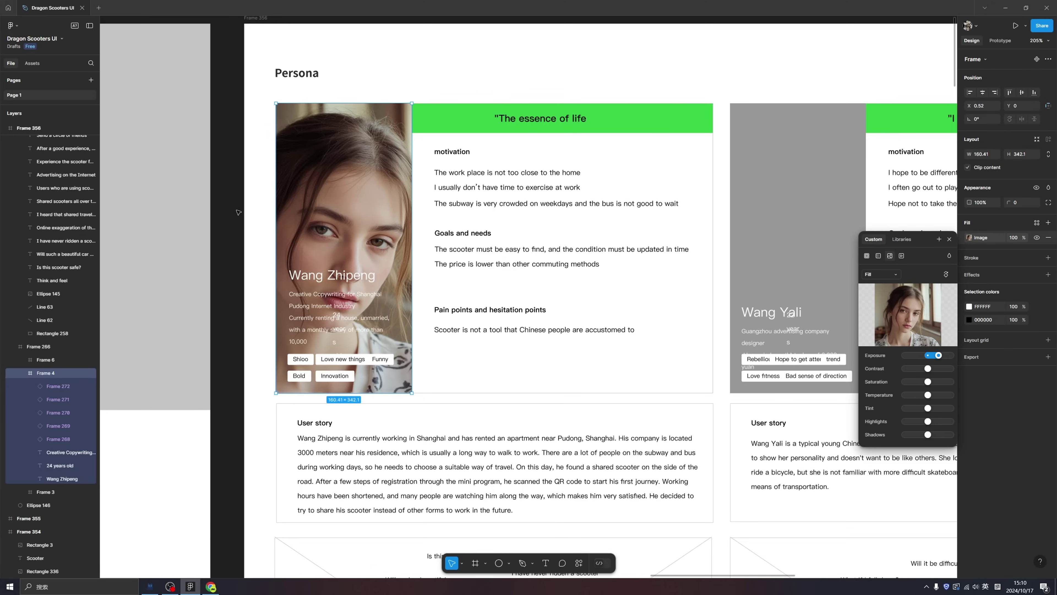
left_click(949, 240)
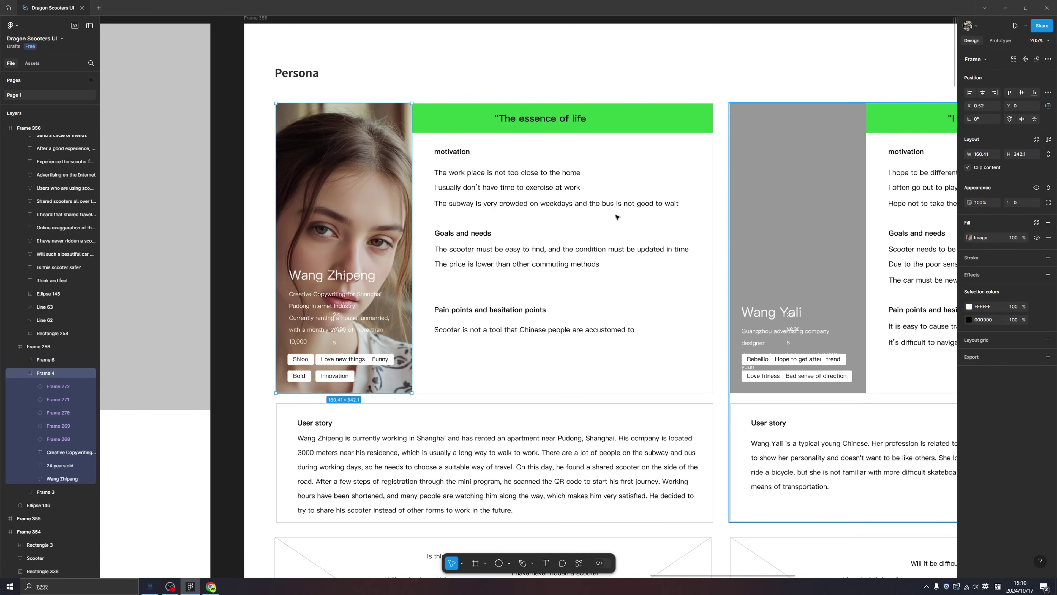
left_click(235, 215)
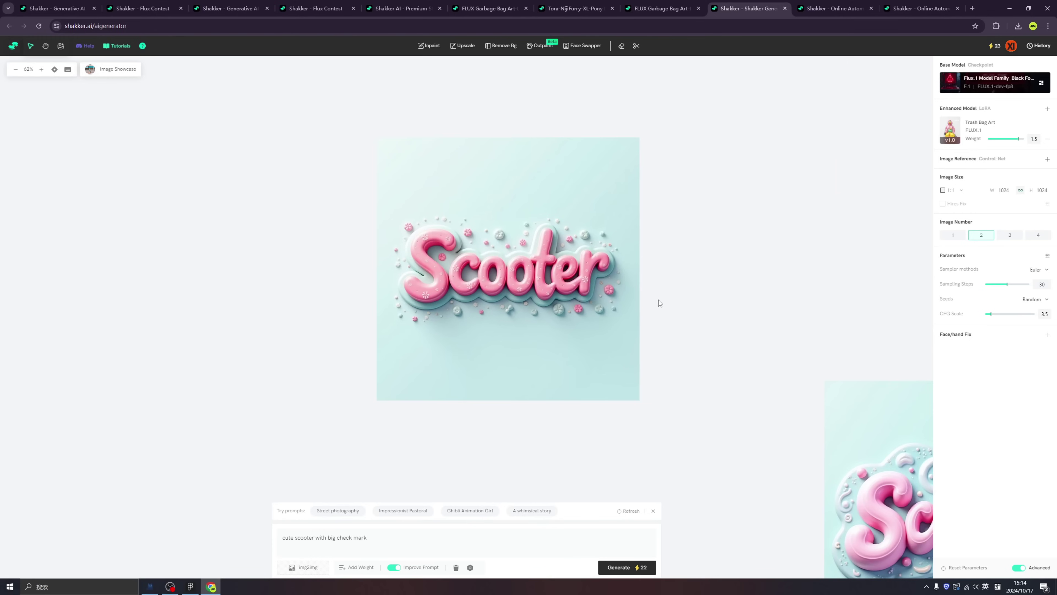
In Shakker, remove the background of the pink 3D "Scooter" lettering image and download the cut-out
left_click(636, 292)
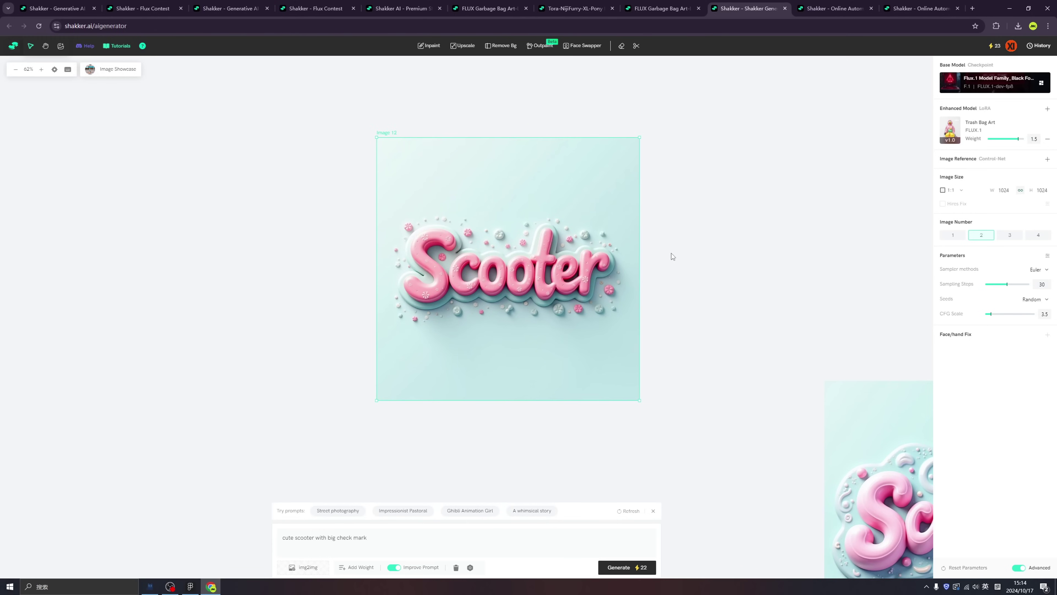
mouse_move(582, 331)
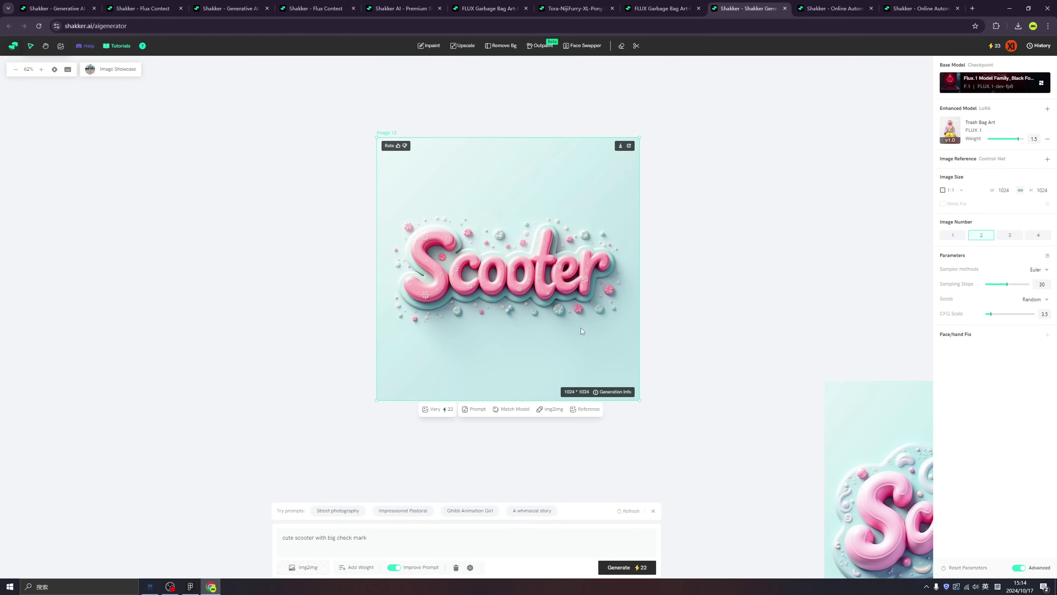
left_click(501, 46)
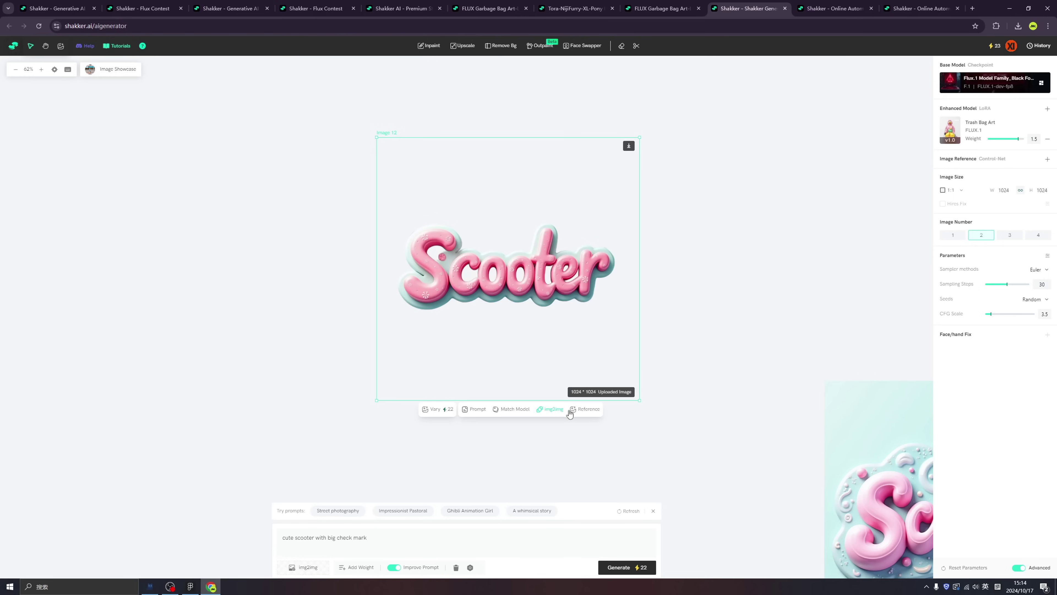
left_click(629, 146)
left_click(659, 266)
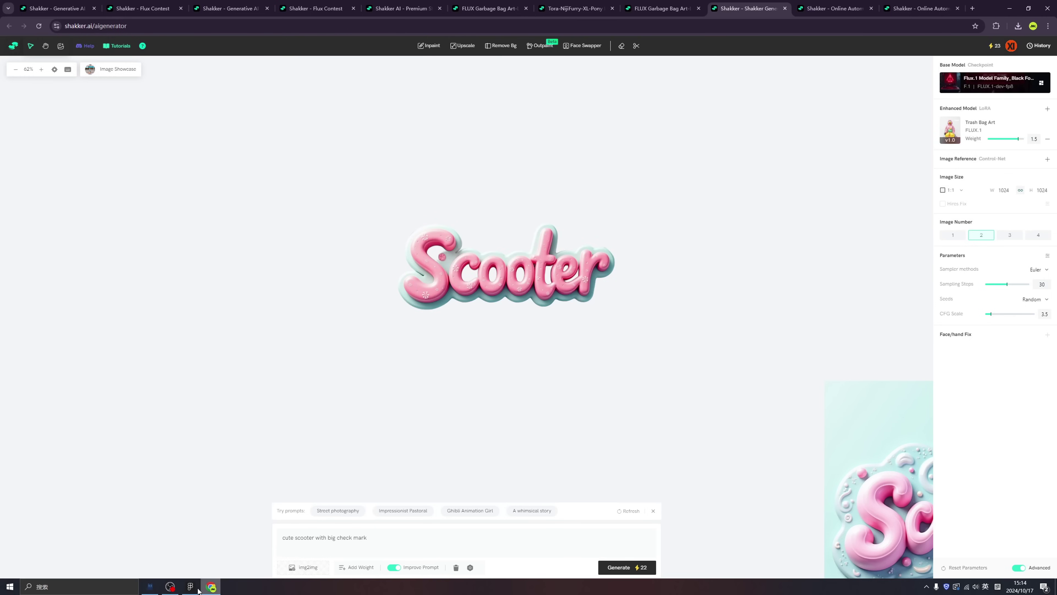
Switch to Figma and place the pink 3D "Scooter" lettering on the first page, below the green "Scooter" title
left_click(189, 586)
left_click(276, 280)
left_click_drag(276, 280, 471, 316)
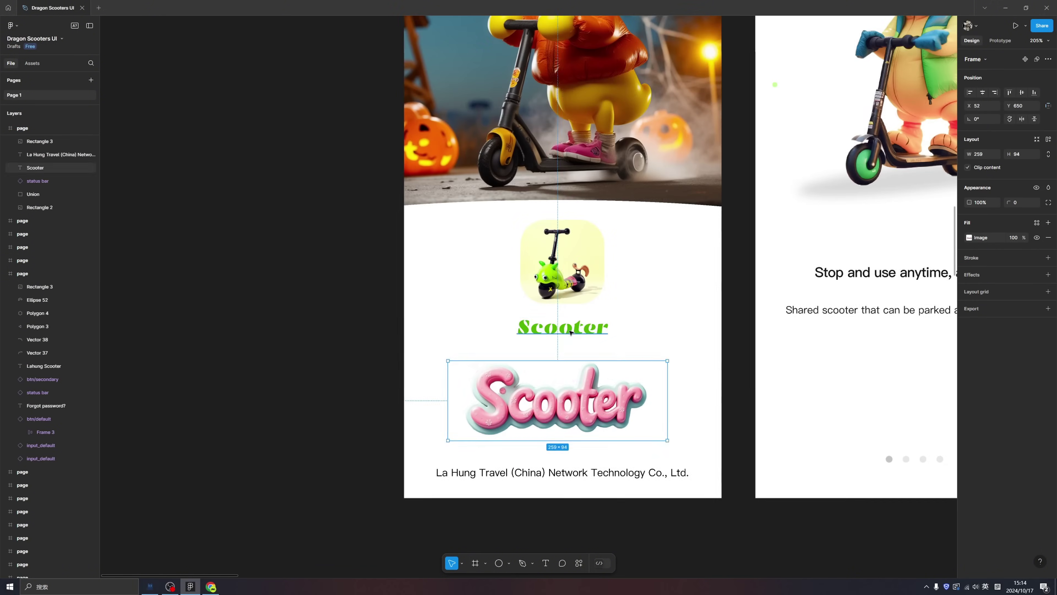
Delete the green "Scooter" title and move the pink lettering up into its place under the scooter icon
left_click(571, 332)
key("Delete")
left_click_drag(571, 395, 575, 350)
Scale the pink "Scooter" lettering down proportionally and centre it beneath the scooter icon
key("k")
left_click_drag(674, 394, 626, 378)
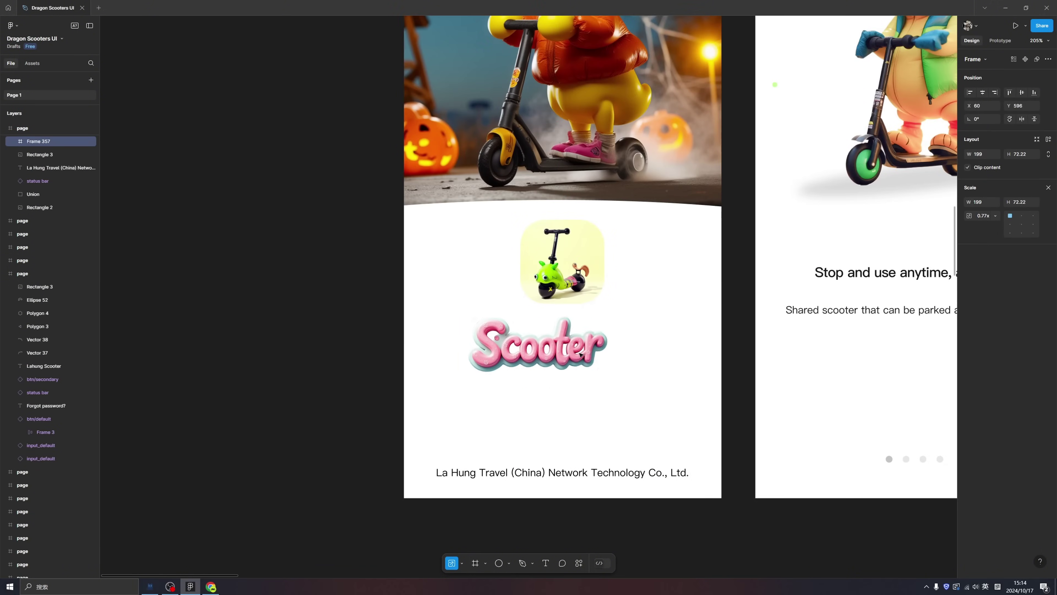
left_click_drag(591, 345, 617, 346)
left_click_drag(648, 375, 615, 361)
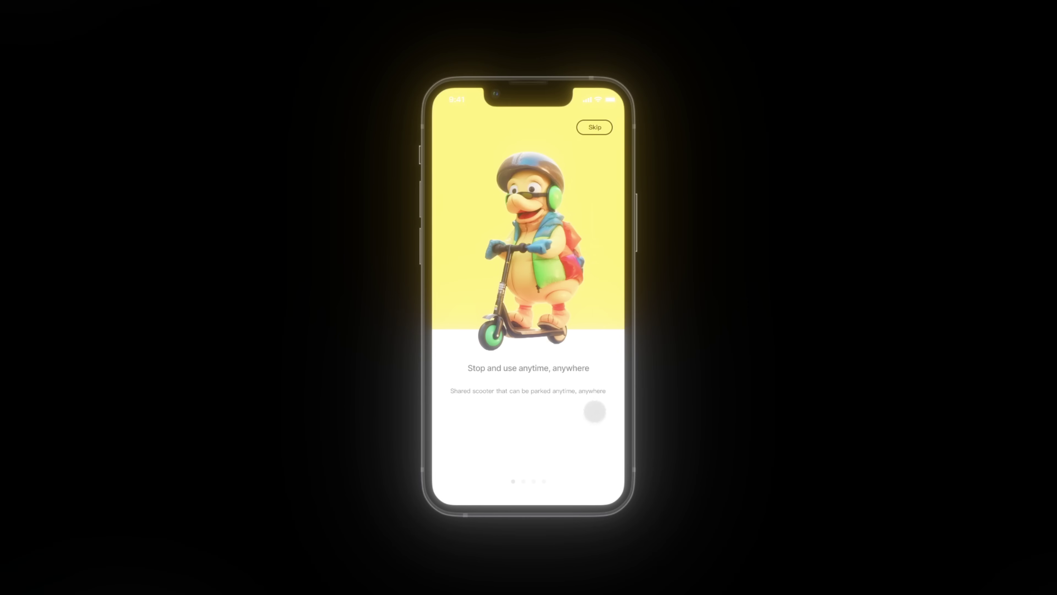
Preview the app prototype on the phone mockup, advancing through the onboarding screens and logging in to reach the map
left_click(599, 383)
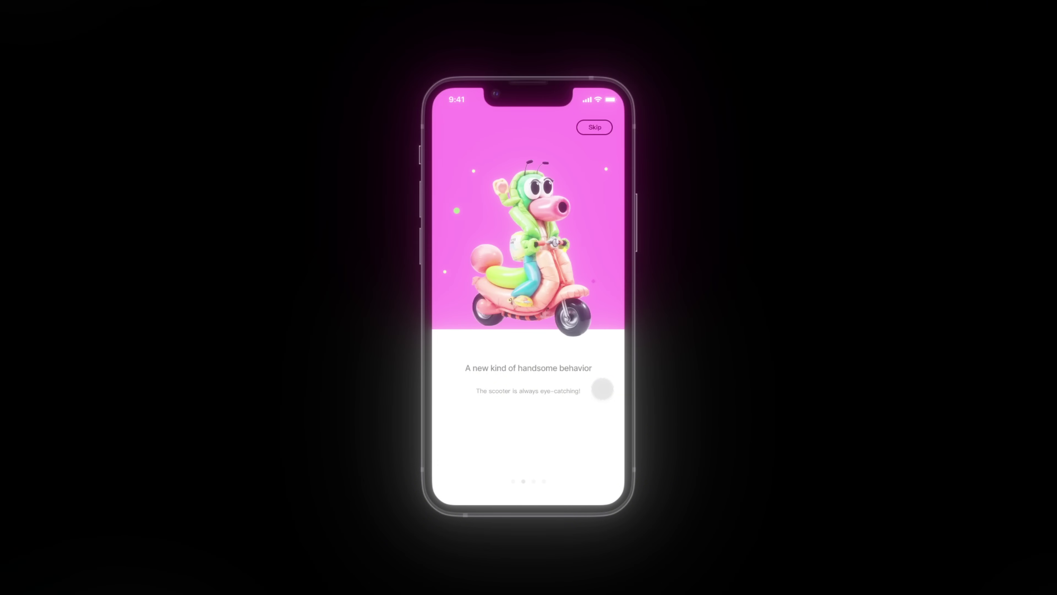
left_click(600, 387)
left_click(600, 381)
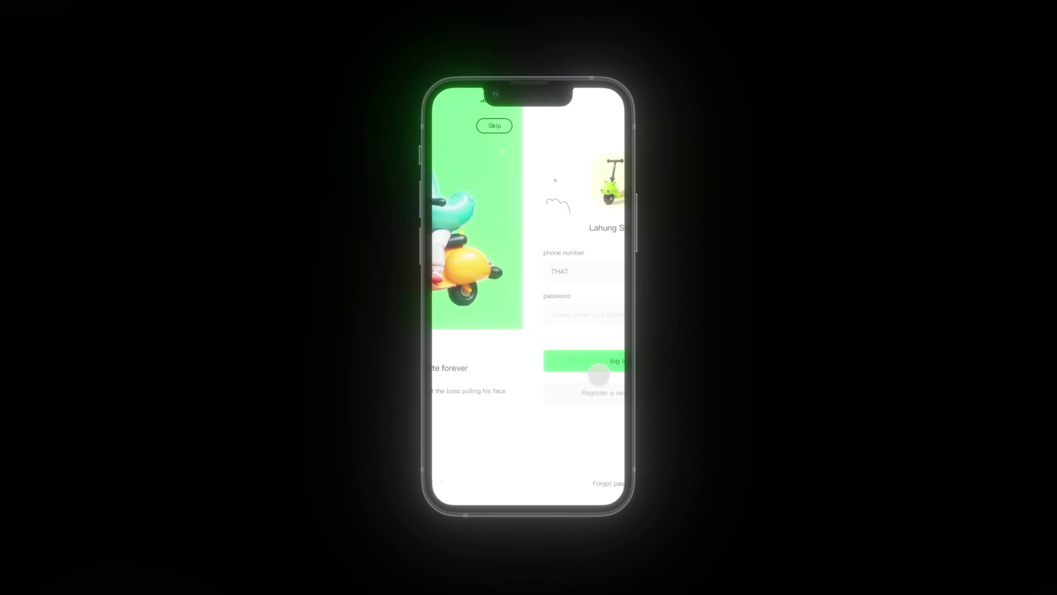
left_click(543, 361)
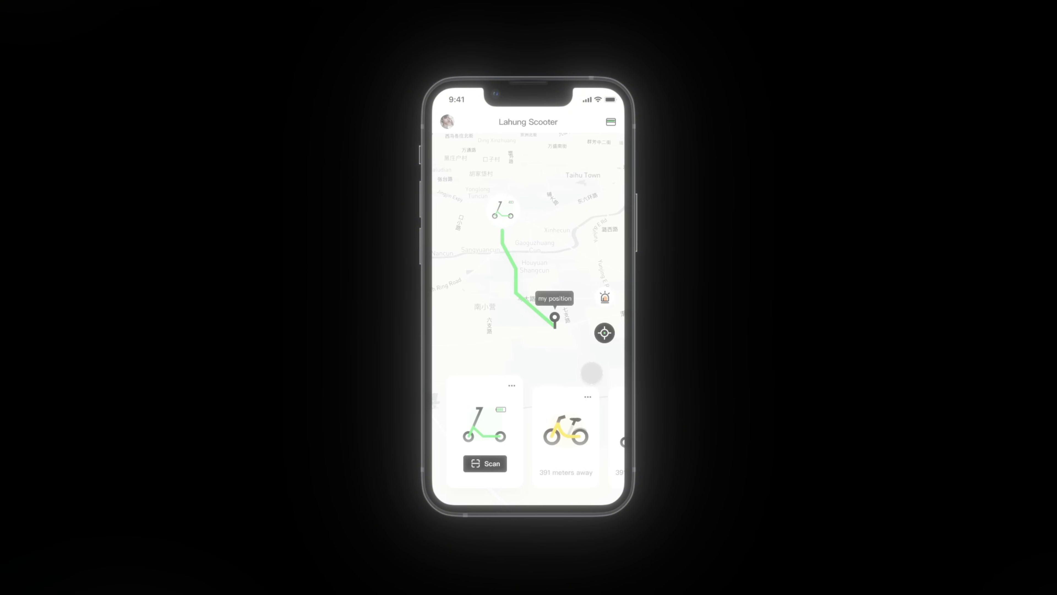